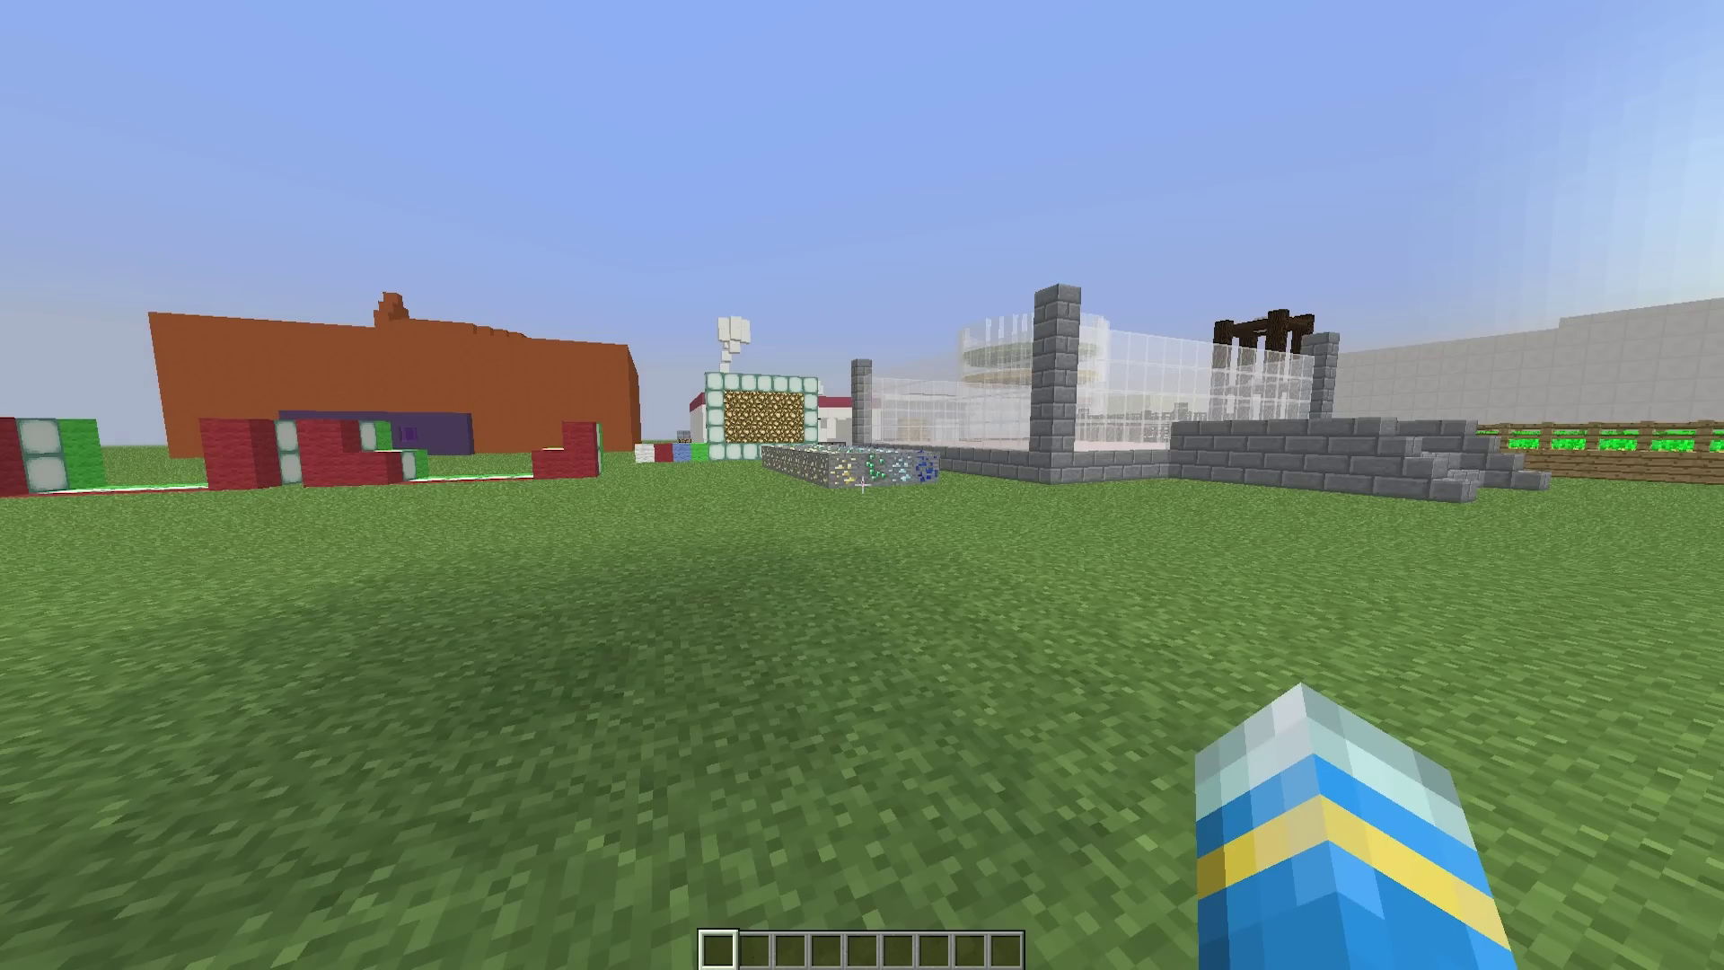
Walk forward across the grass toward the red and orange buildings
key("w")
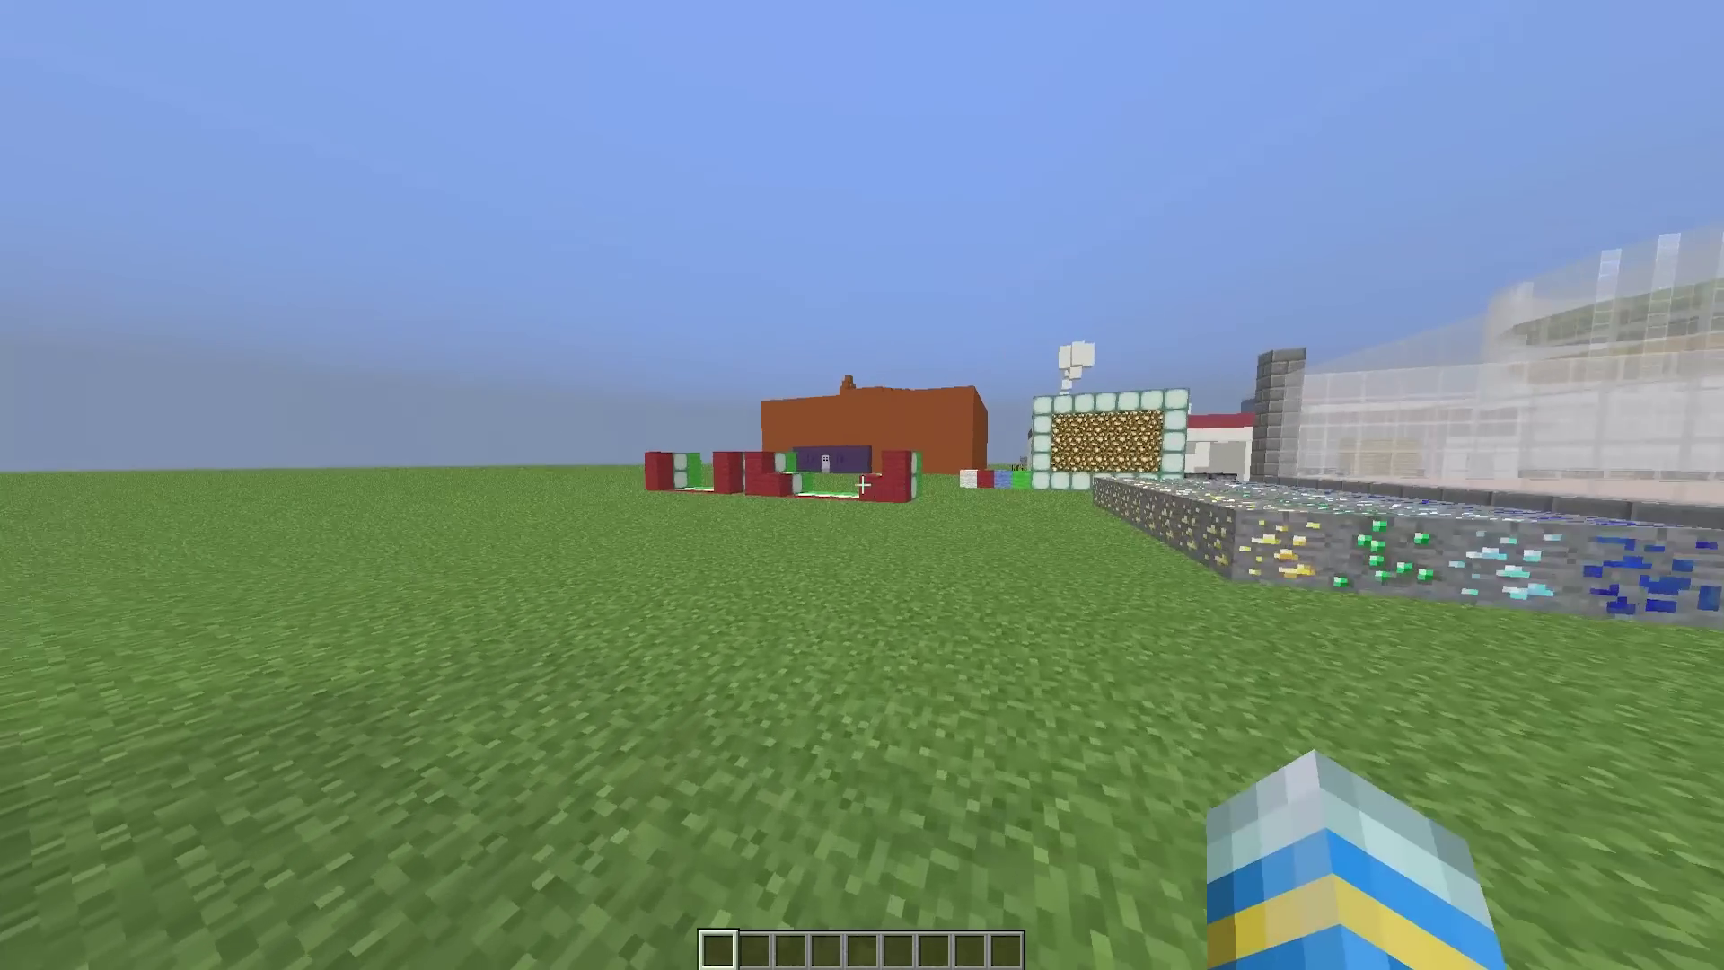
Run /ml and then /ml help 2 to list both help pages
key("slash")
type("/")
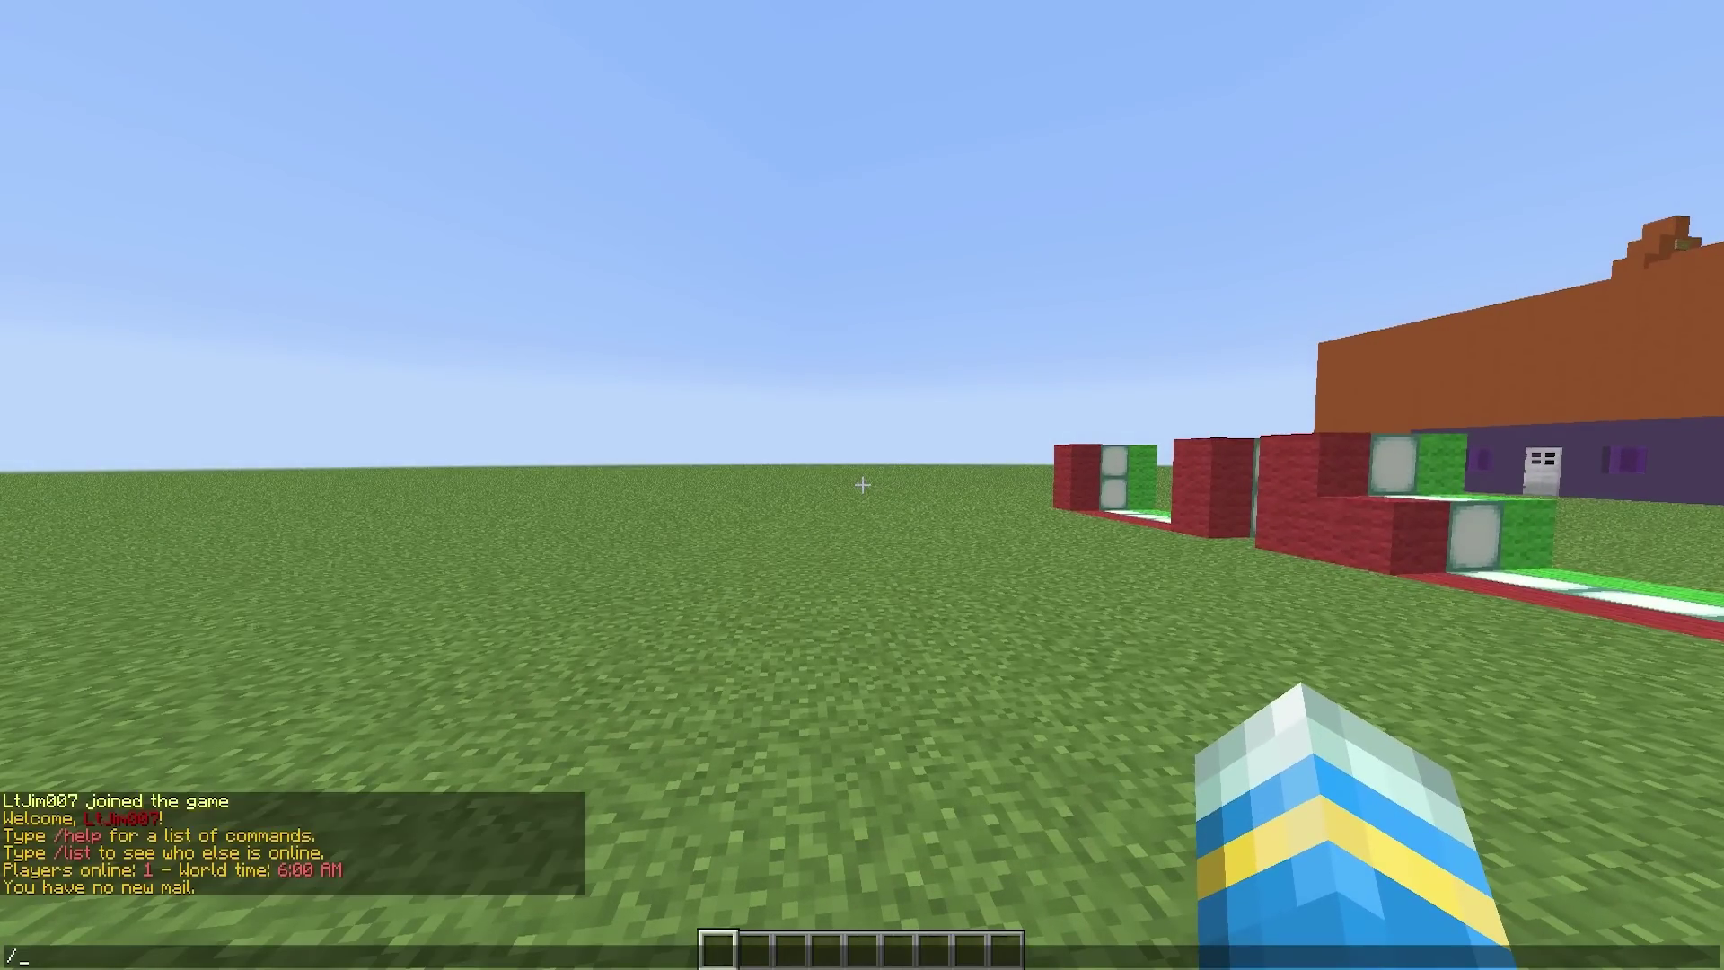
type("ml")
key("Return")
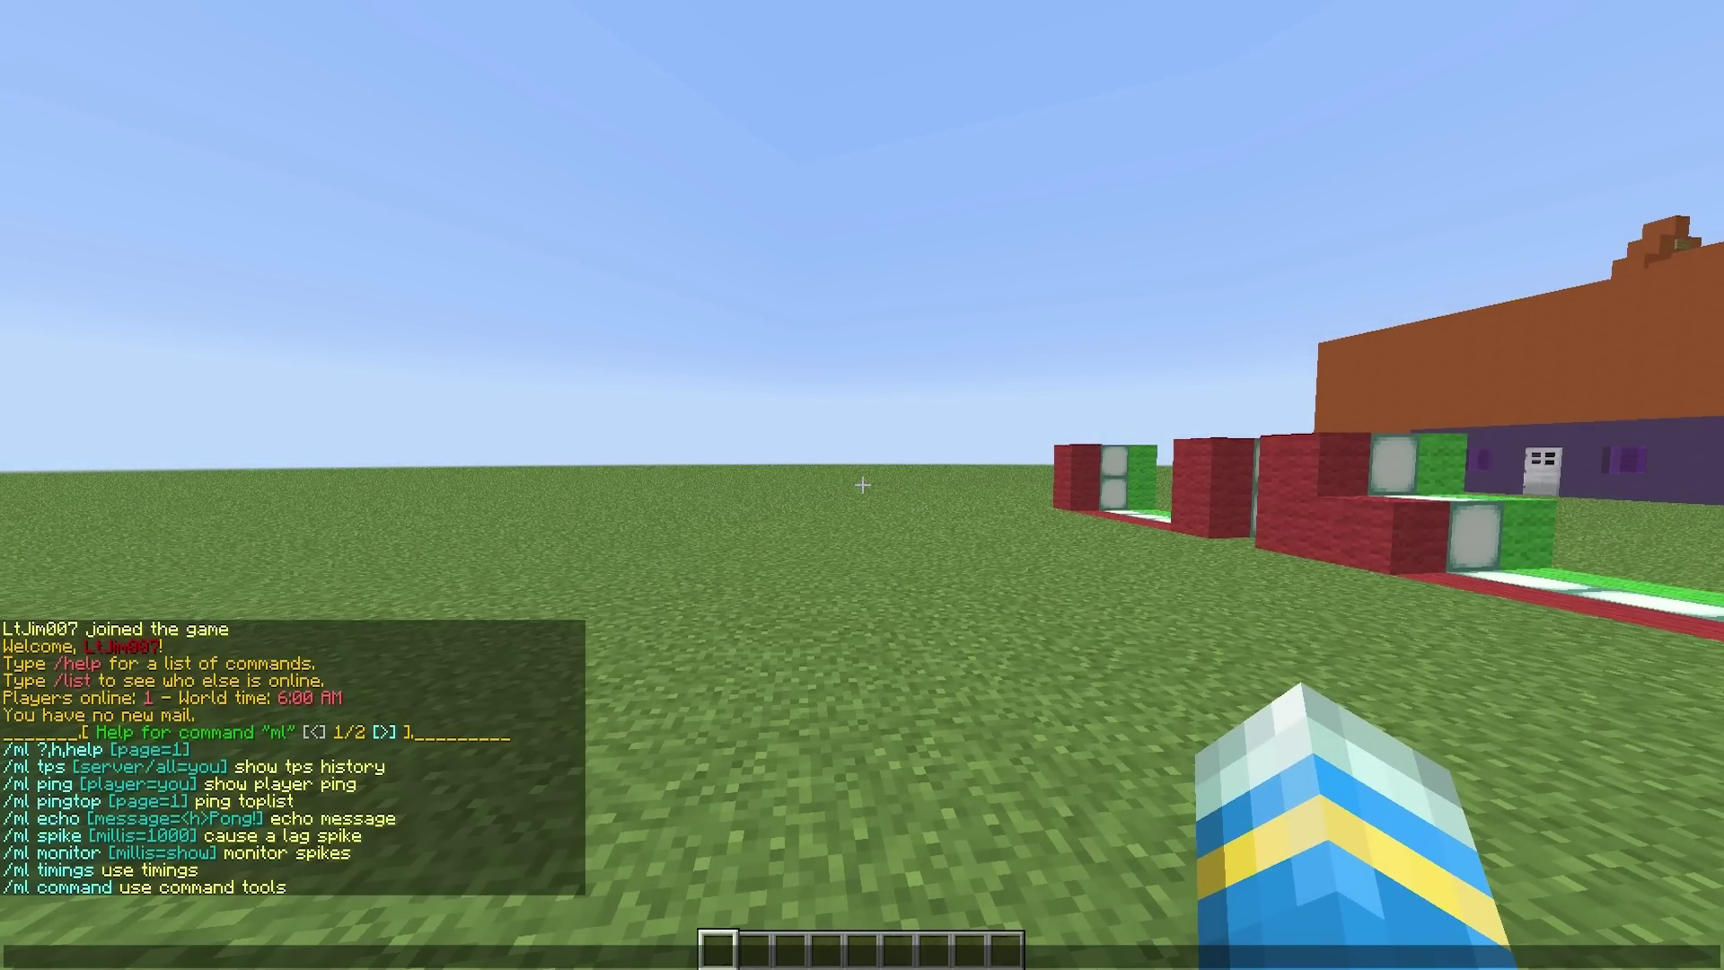
type("help ")
type("2")
key("Return")
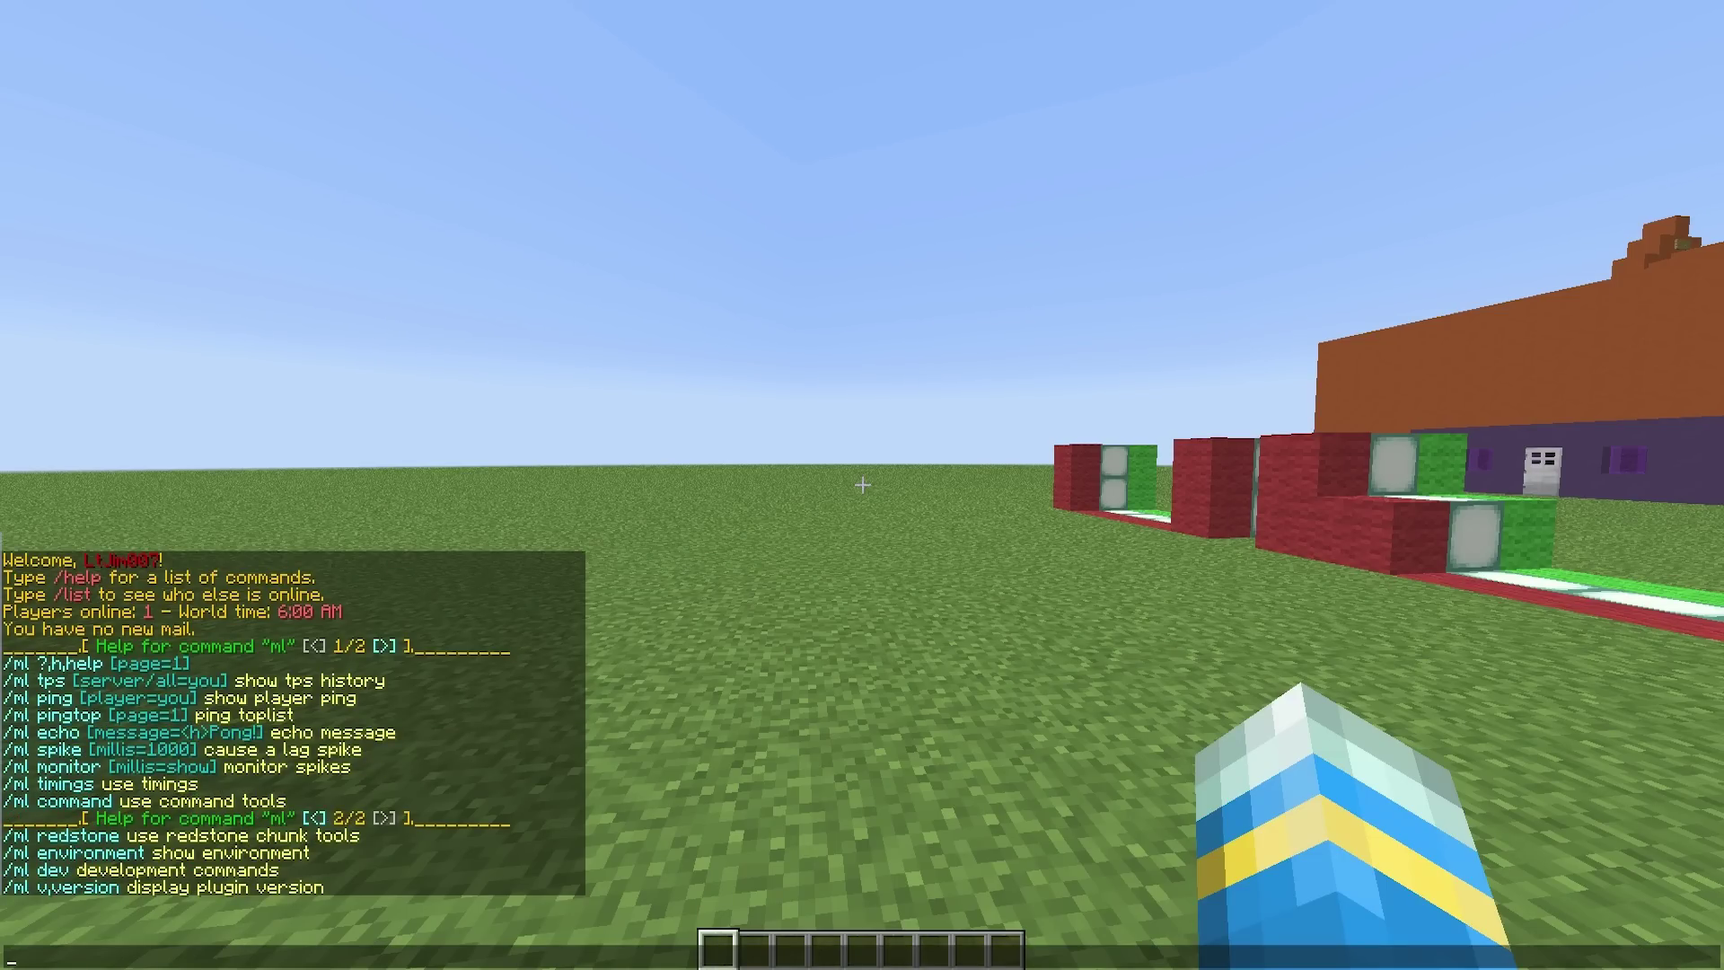
Reopen chat and recall the last command, trimming it back to /ml
key("Escape")
key("t")
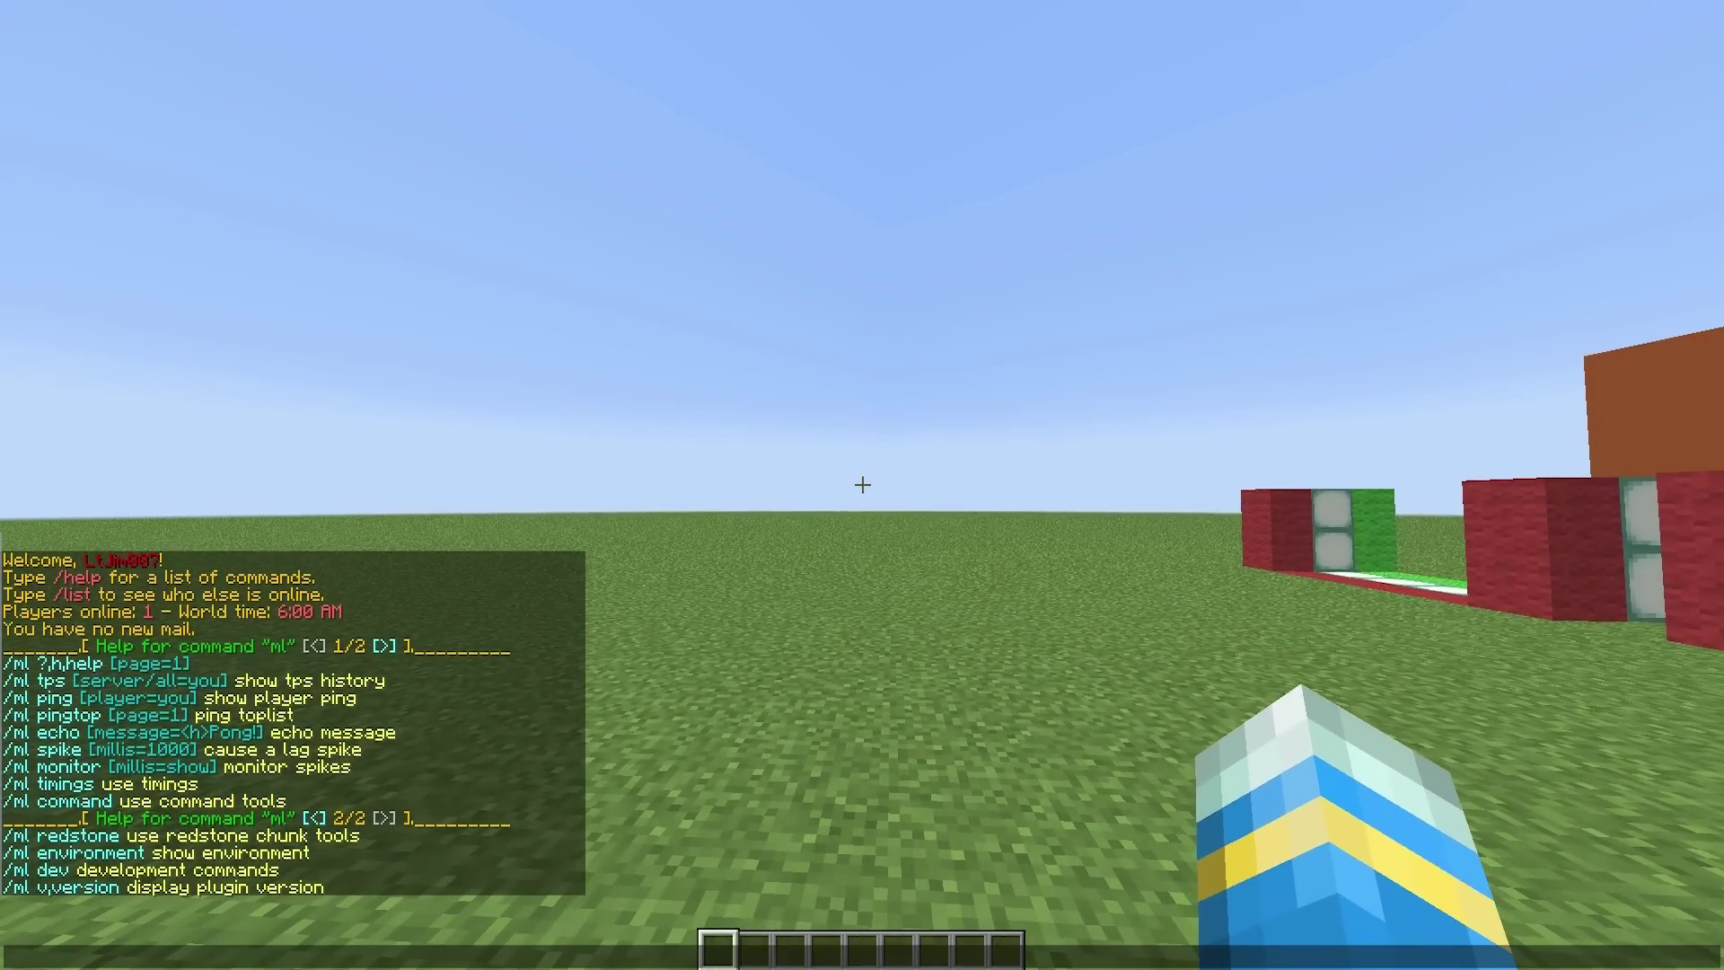
key("Up")
key("BackSpace")
key("BackSpace")
key("BackSpace")
key("BackSpace")
key("BackSpace")
key("BackSpace")
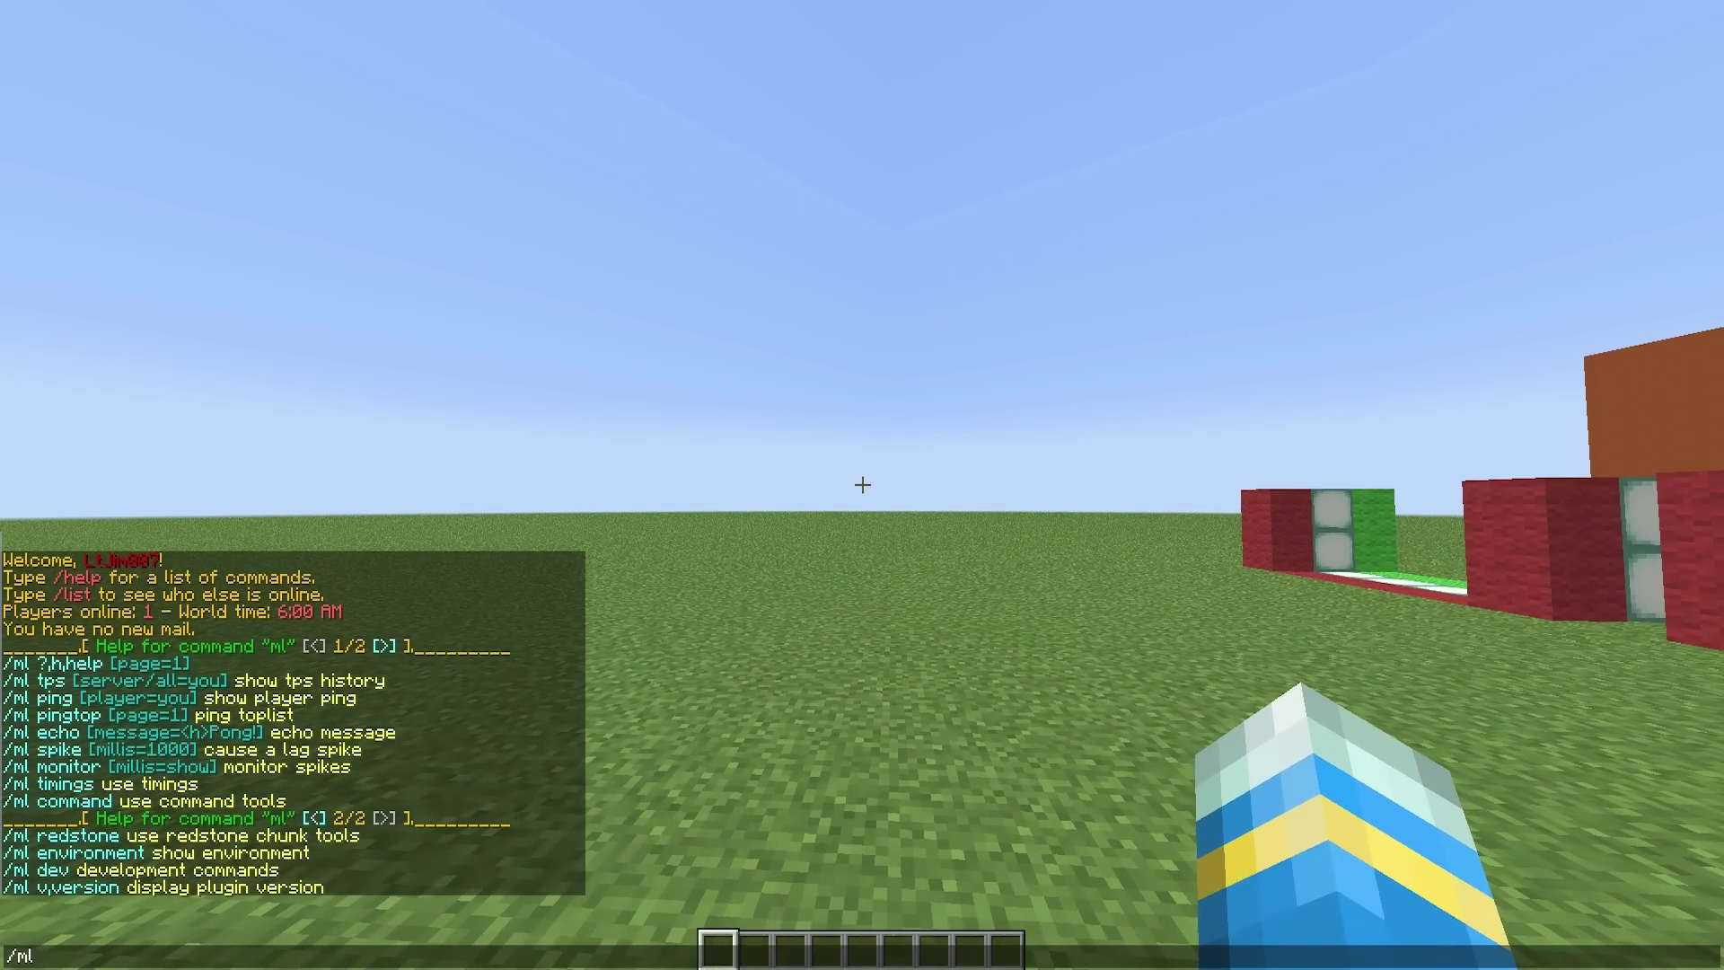
type("tps")
Run /ml tps to show TPS History, then turn to face the stone building
key("Return")
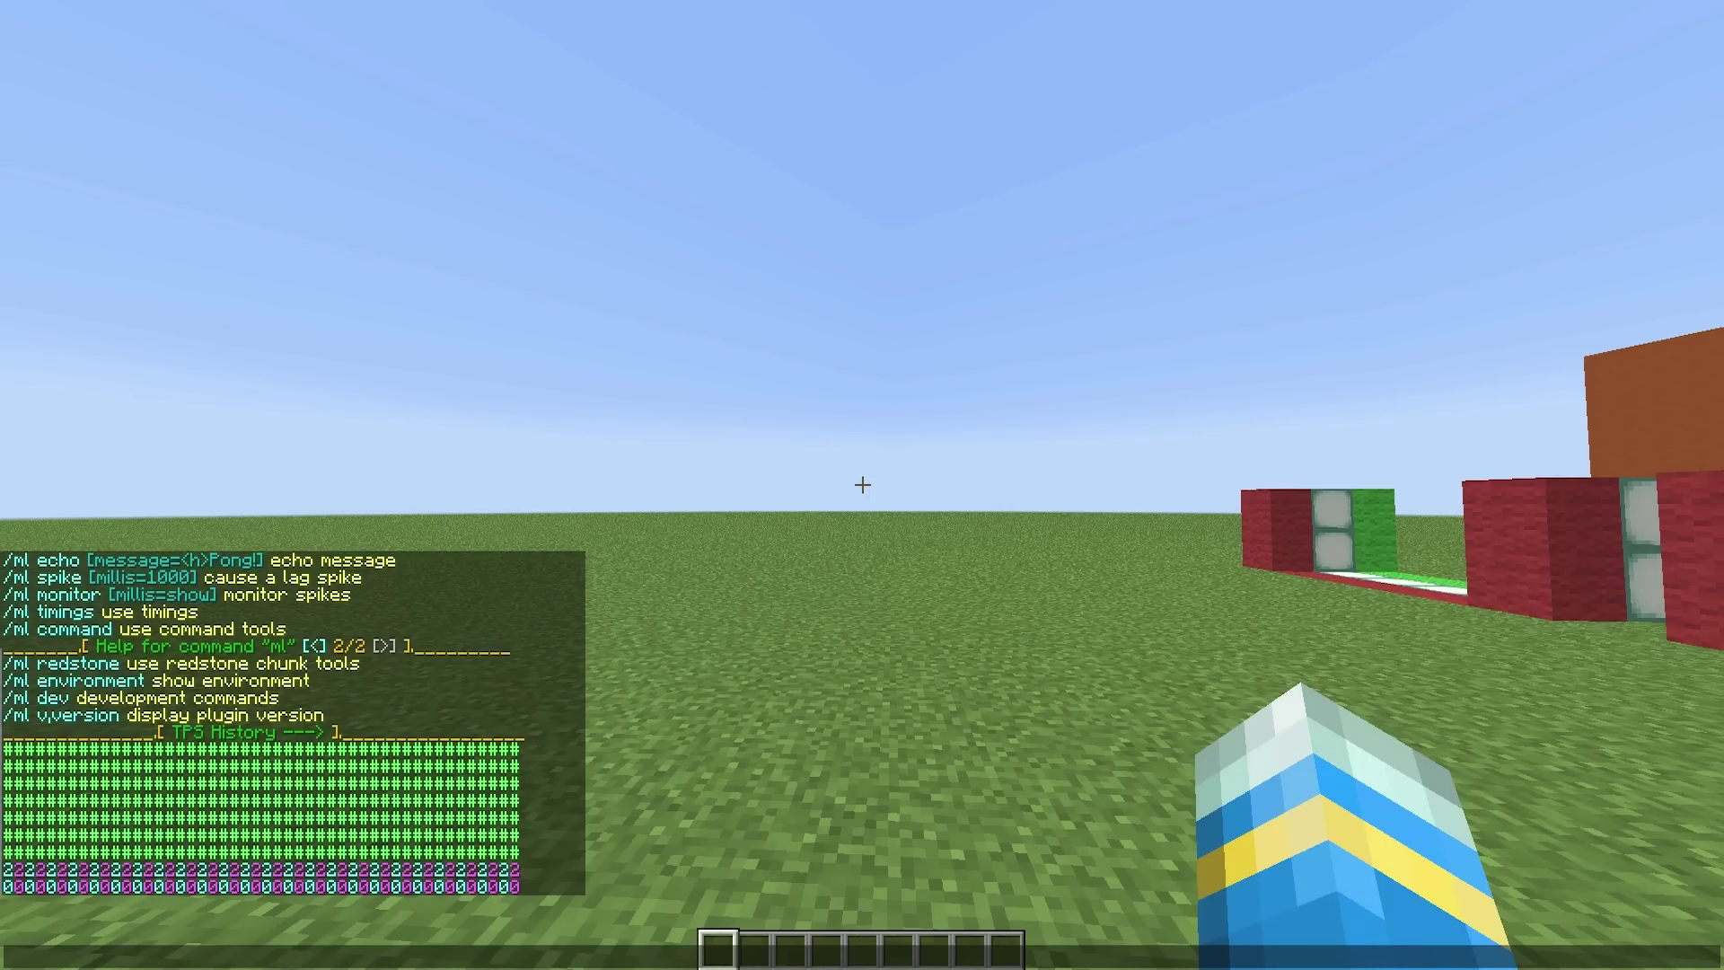
left_click_drag(863, 485, 861, 484)
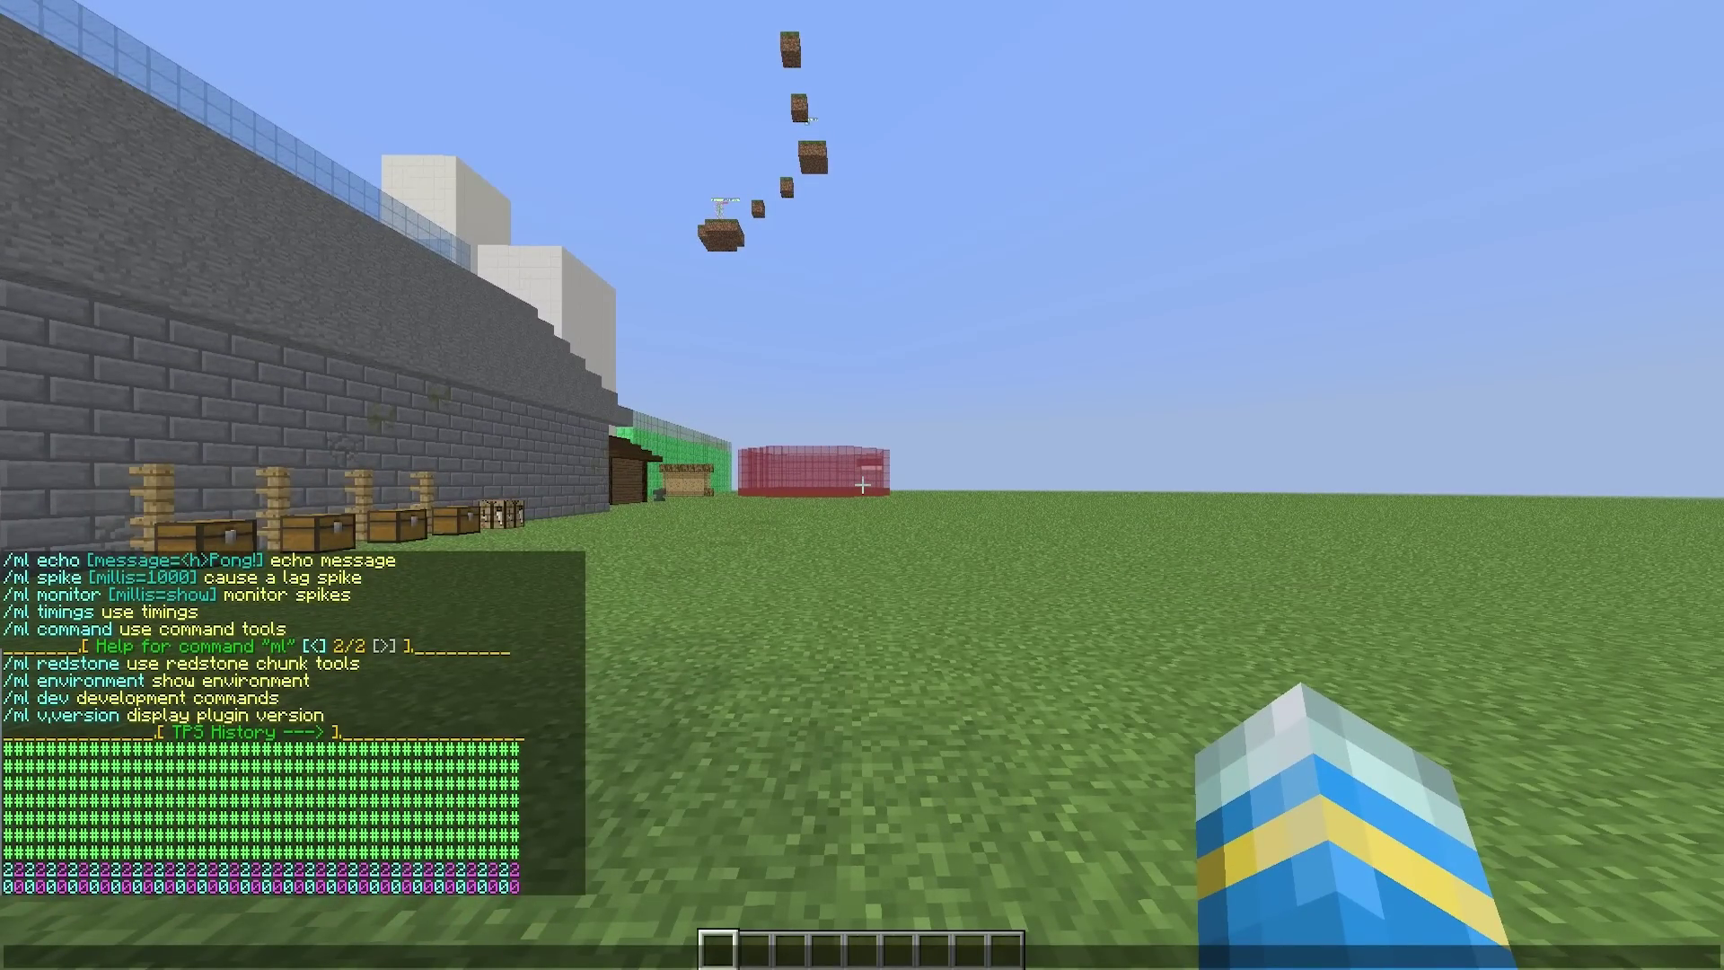
scroll(269, 728, "up", 7)
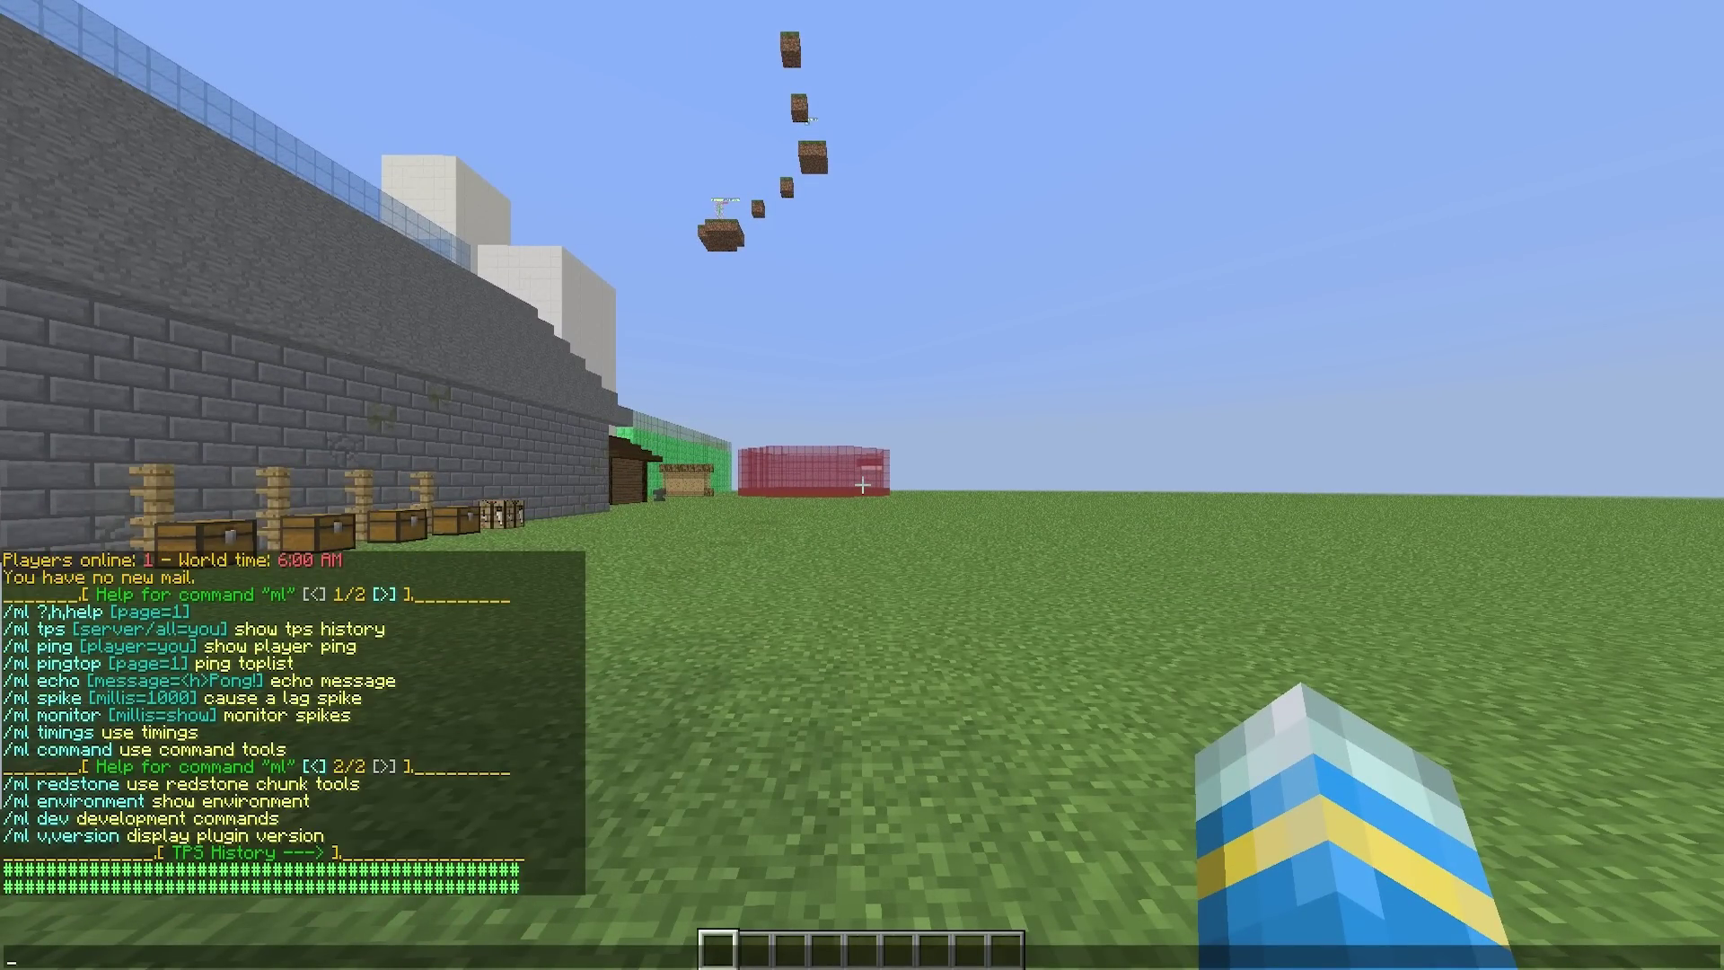
type("/mlping")
Run /ml ping, /ml echo, then /ml ping again, showing Pong! and a 0 ms average
key("Return")
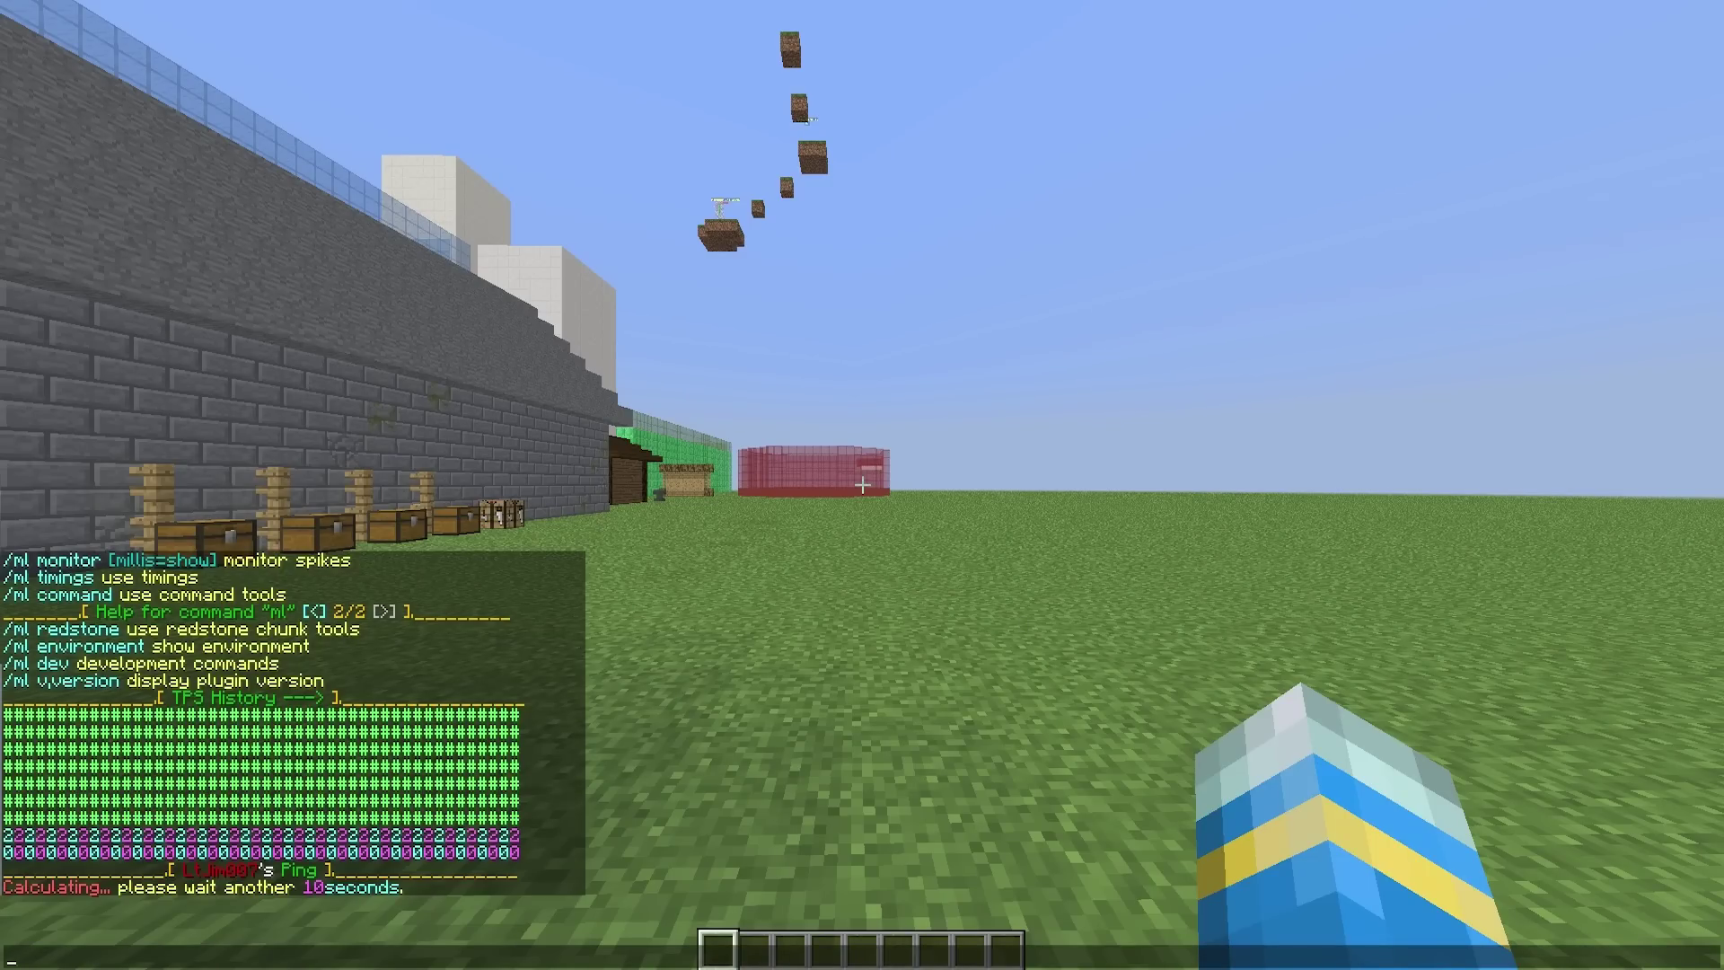
key("t")
scroll(269, 702, "up", 5)
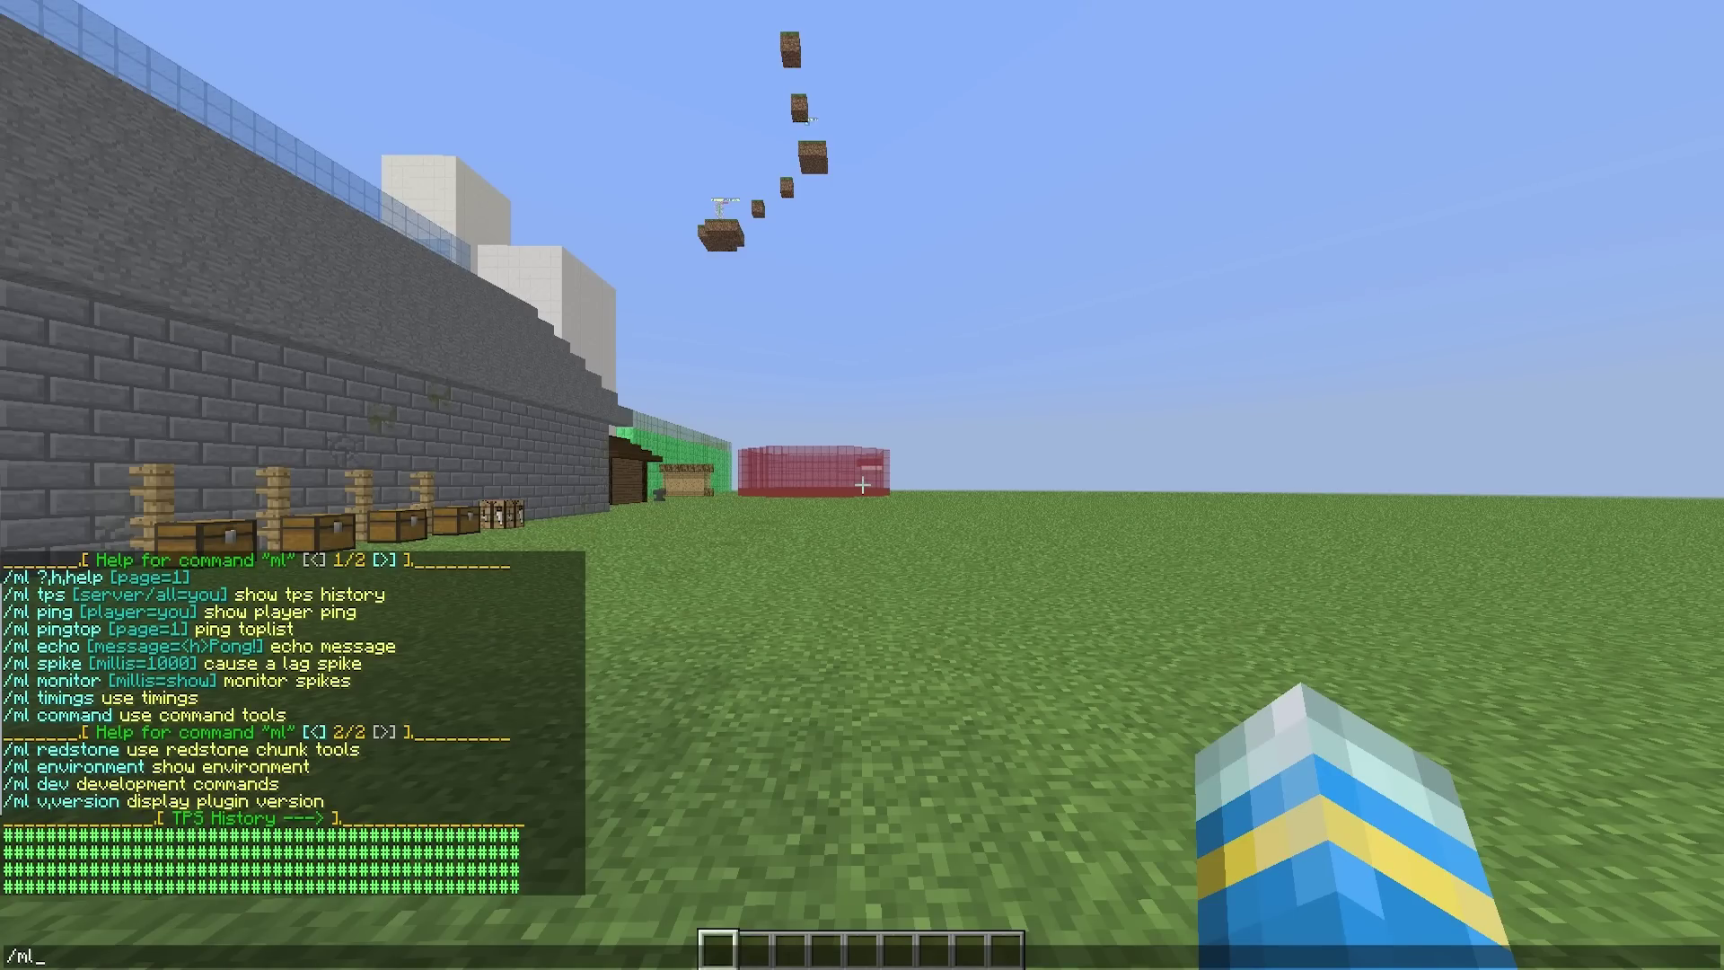
type("echo")
key("Return")
key("t")
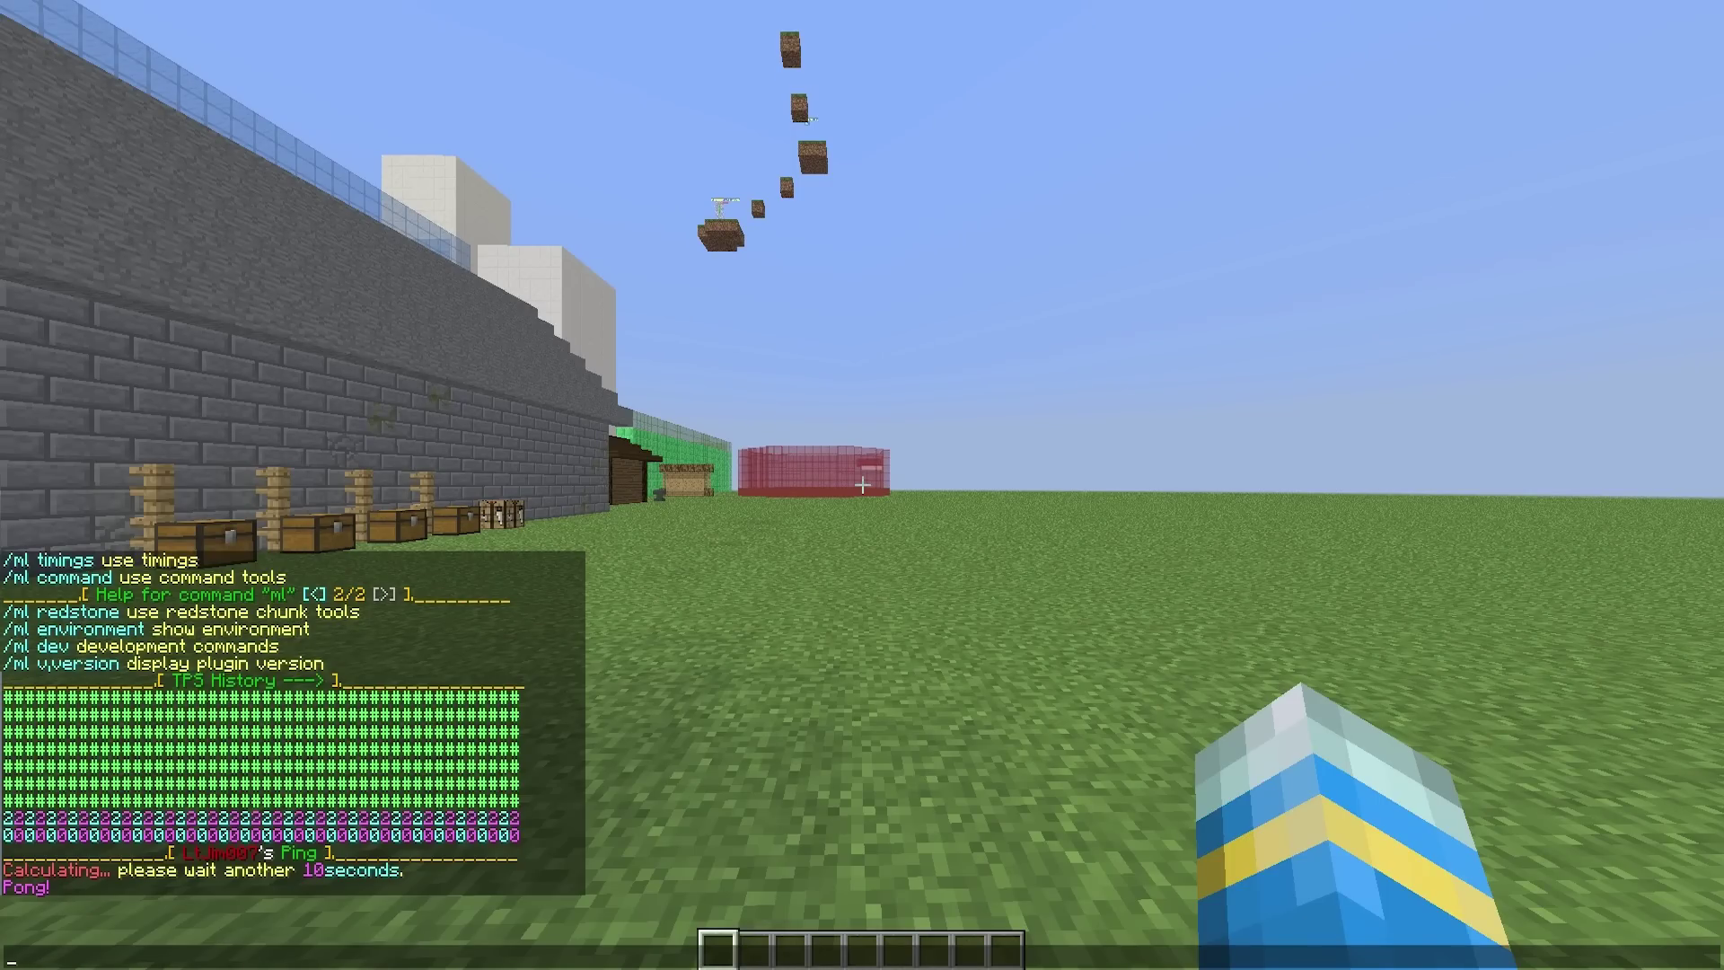
type("ping")
key("Return")
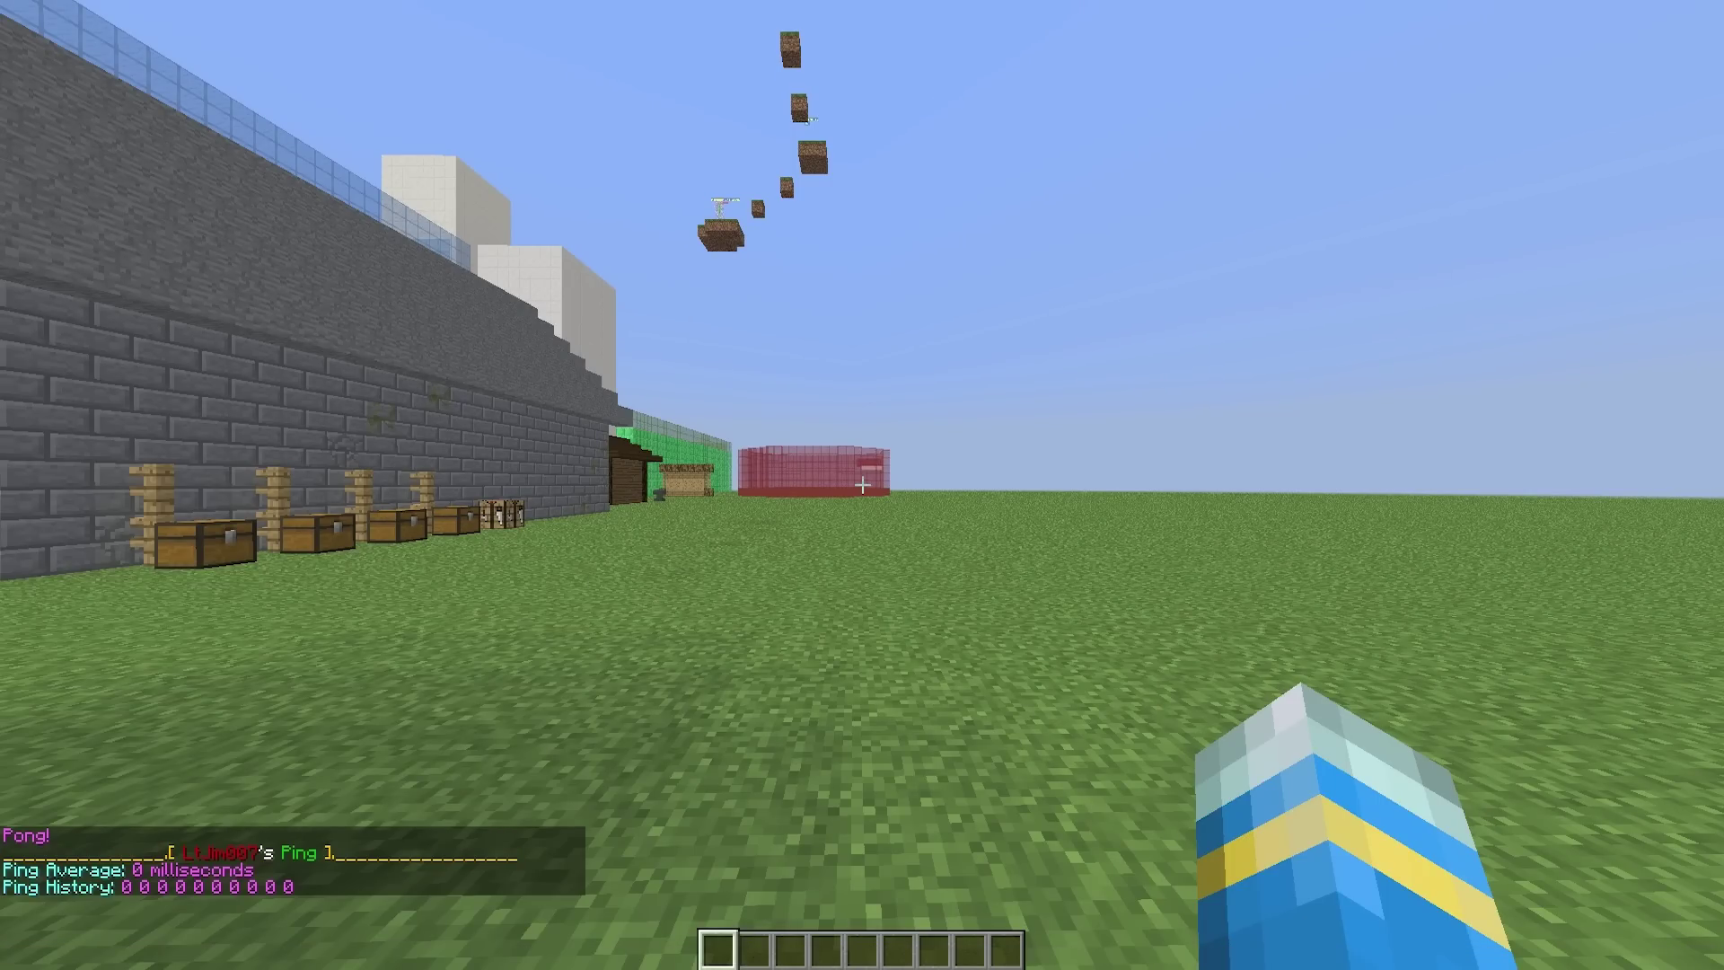
Walk along the stone building past the chests and turn toward the open field
key("t")
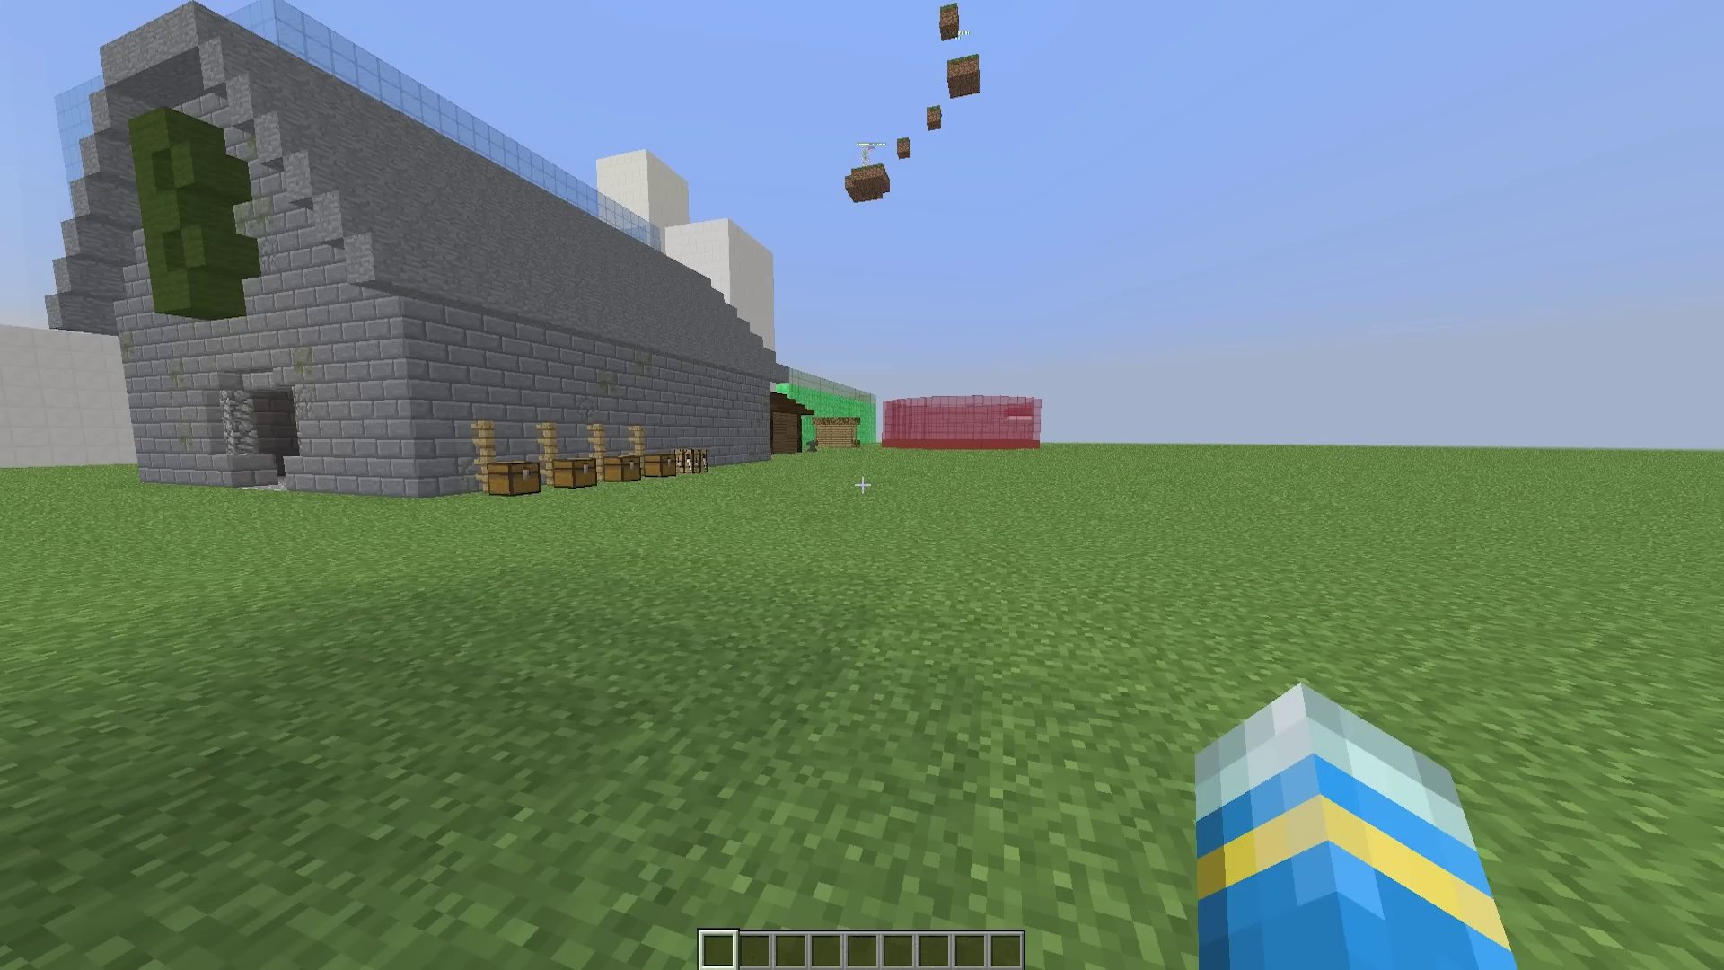
key("w")
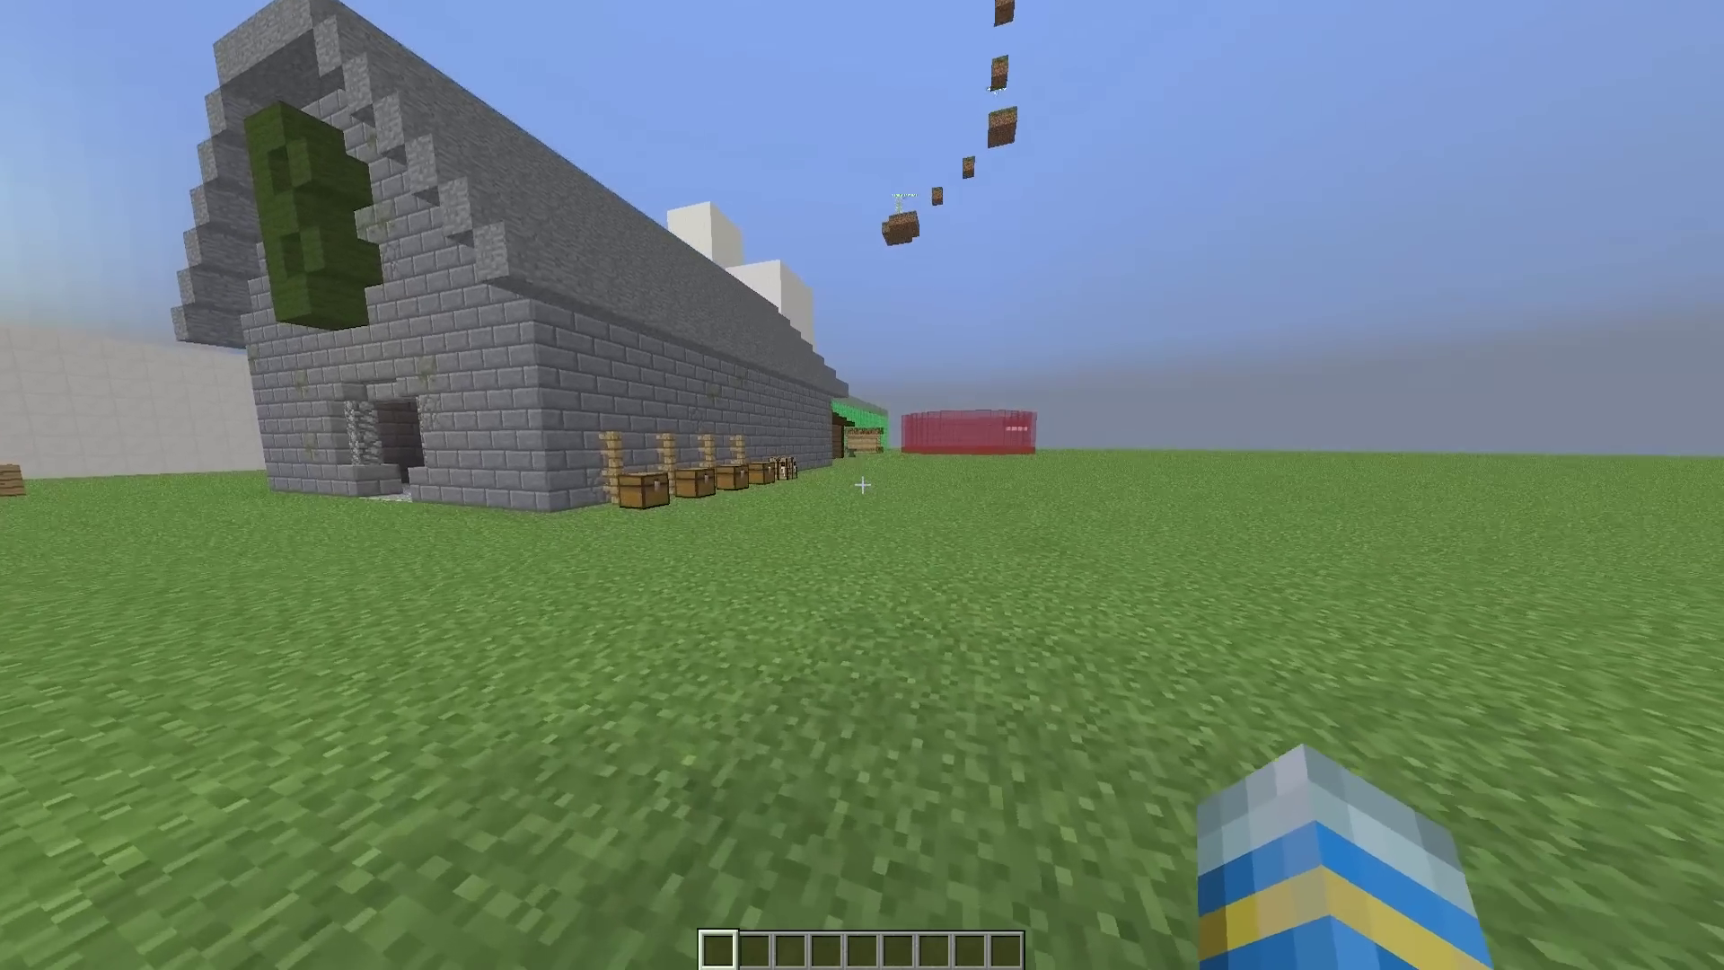
key("w")
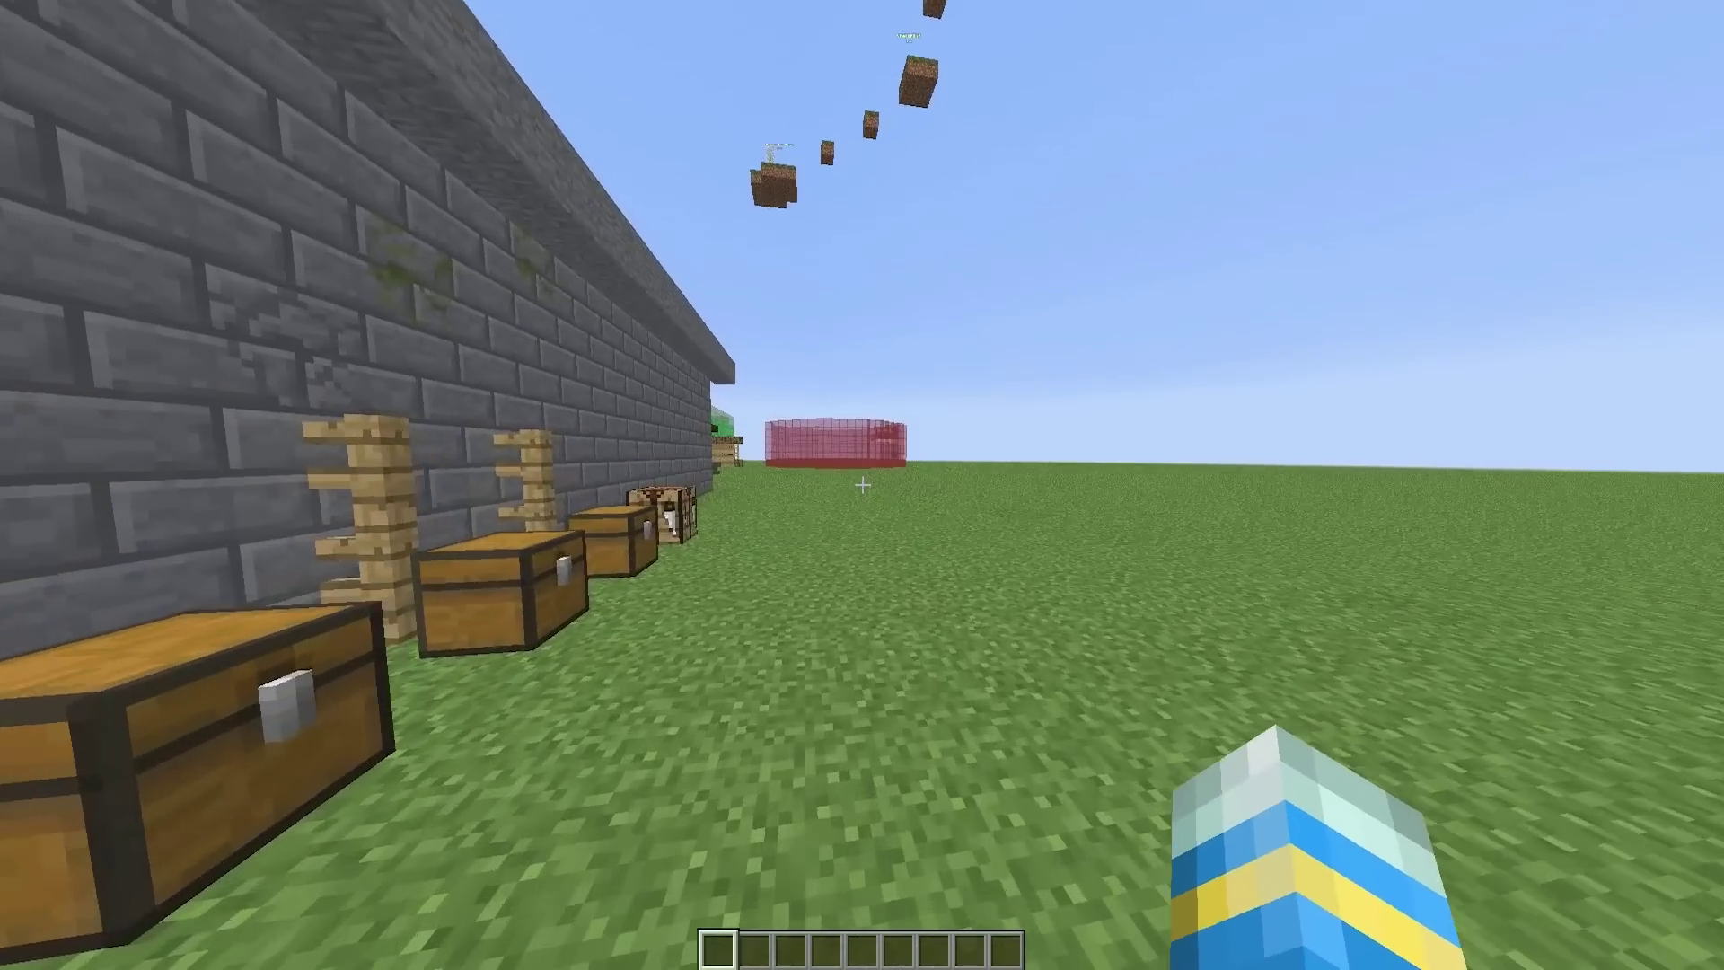
key("t")
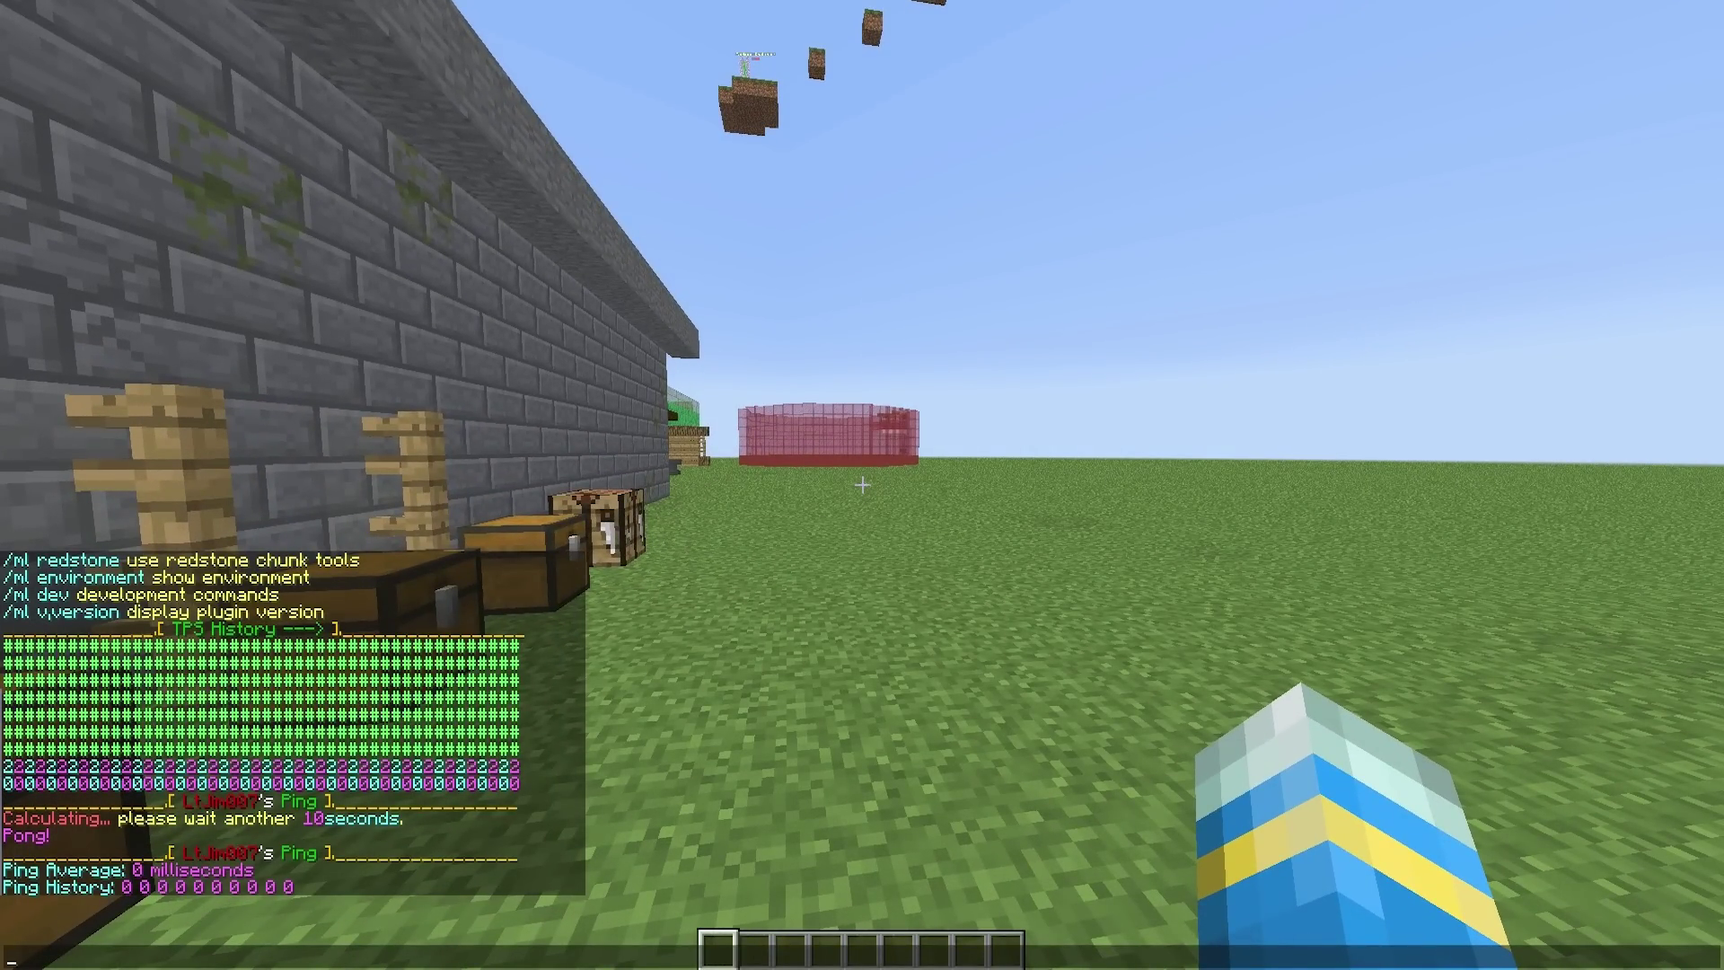
key("w")
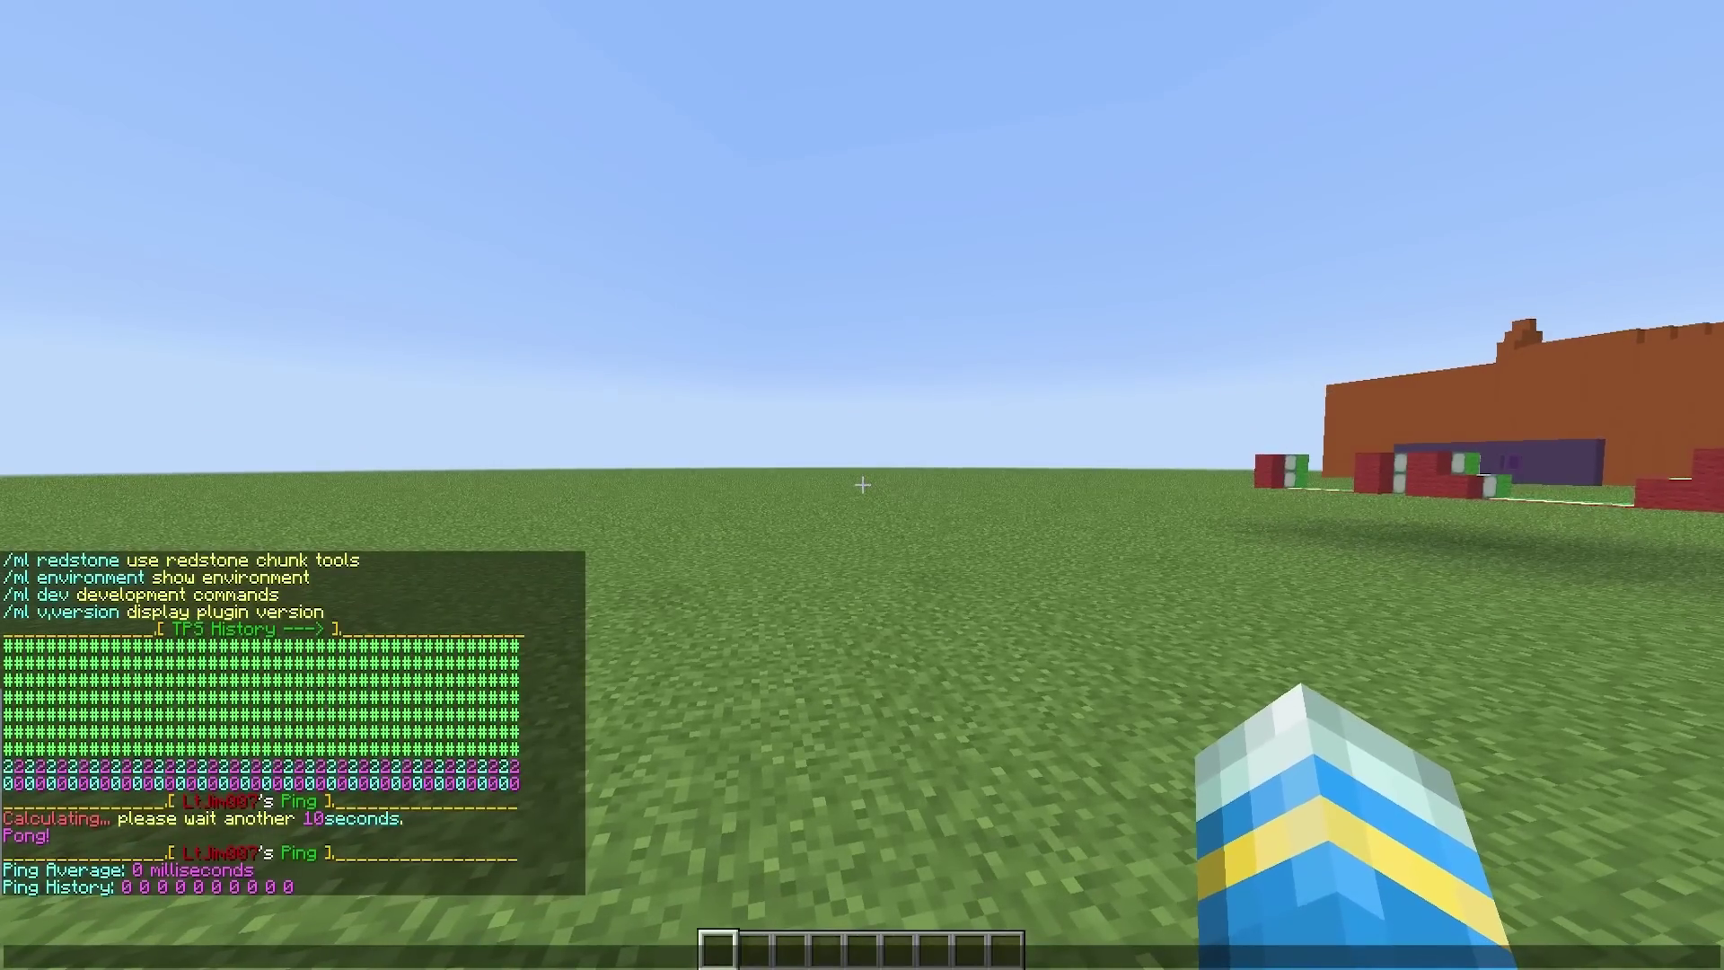
type("/ml")
Show ml help, run /ml spike 1000 for a one-second lag spike, then rerun help
key("Return")
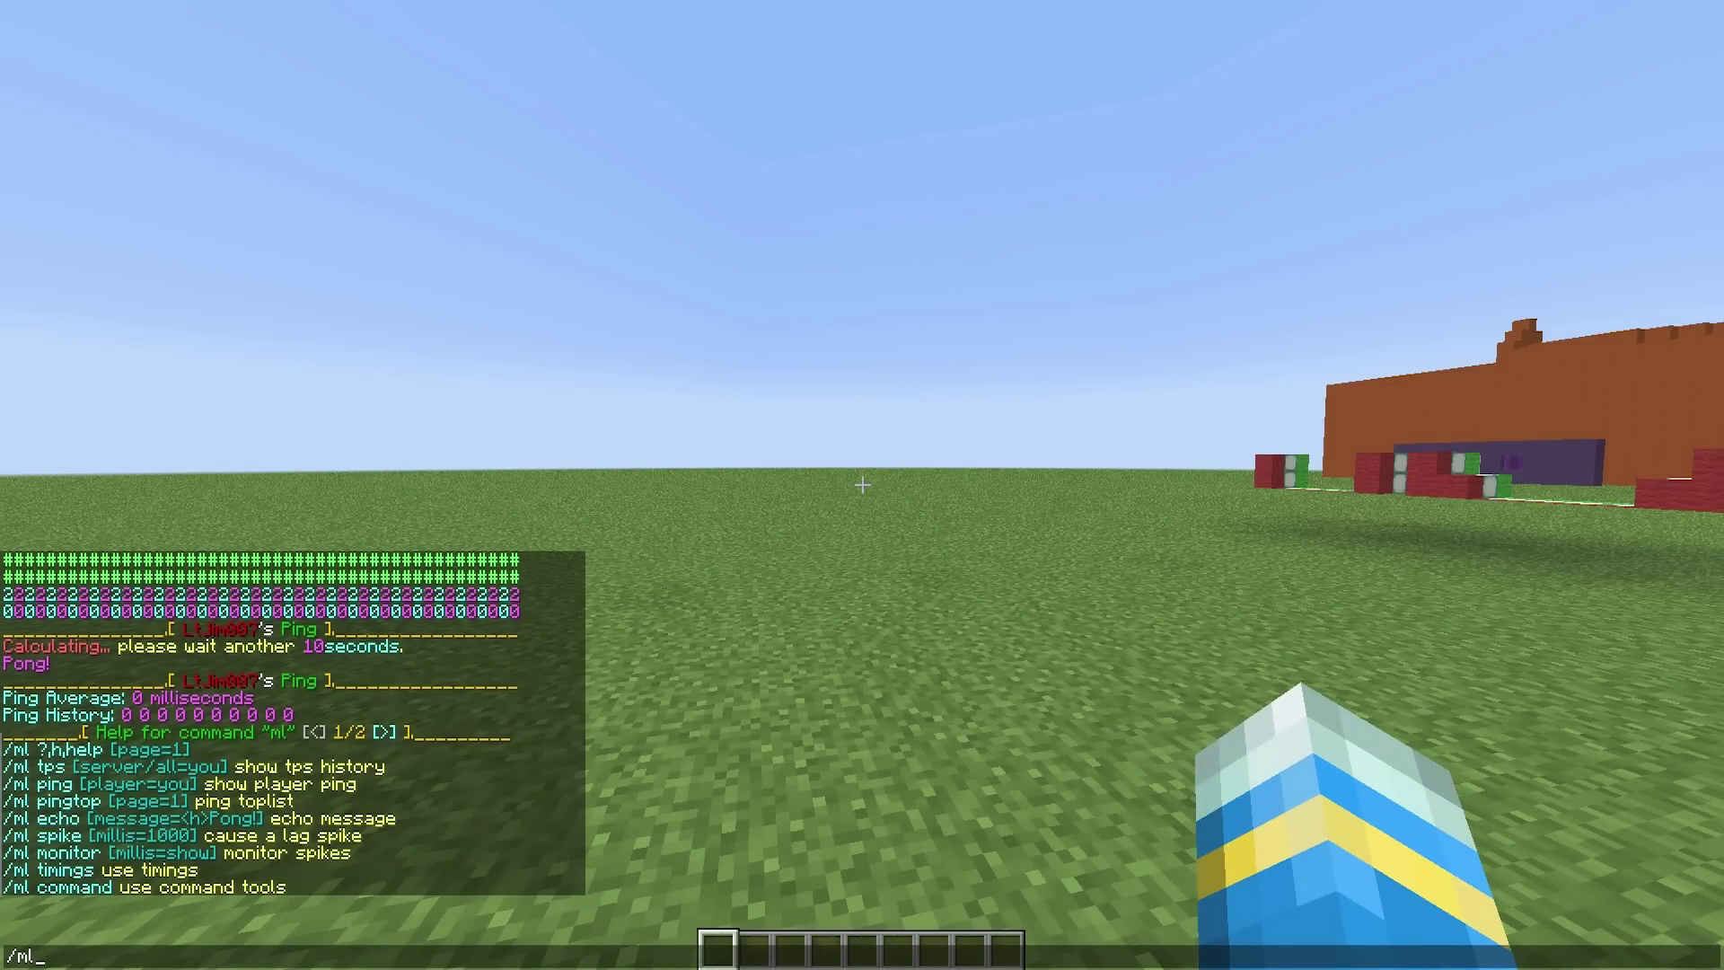
type("spi")
type("ke  10")
type("00")
key("Return")
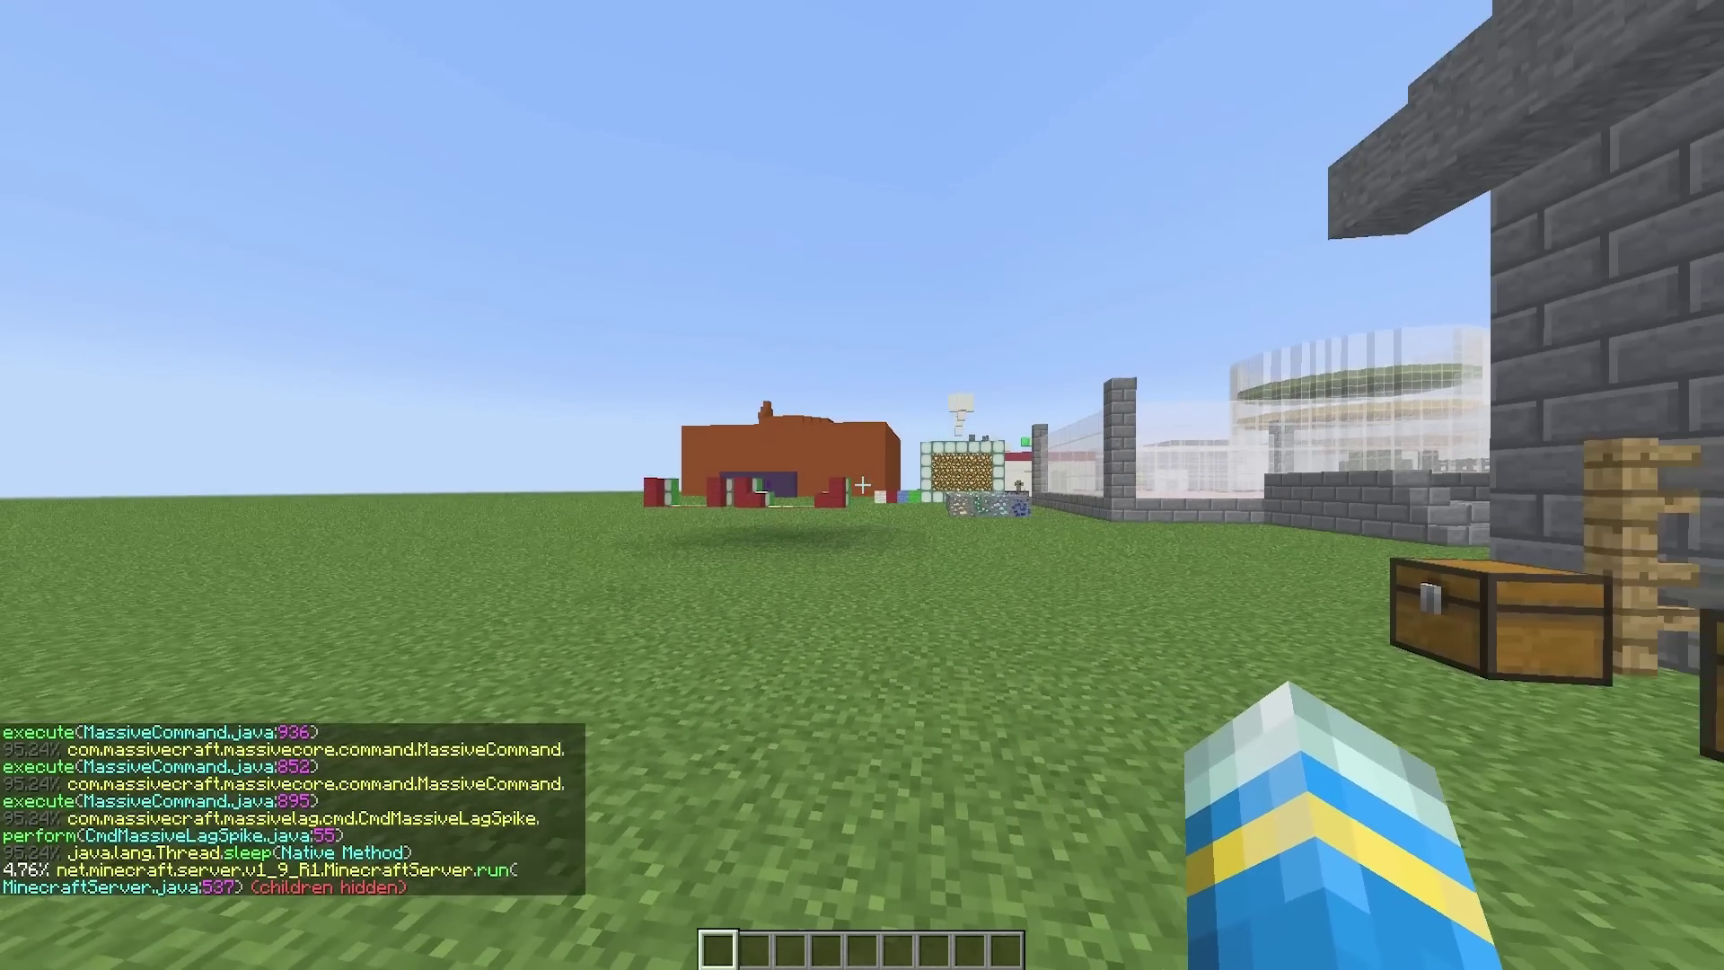
scroll(290, 727, "up", 5)
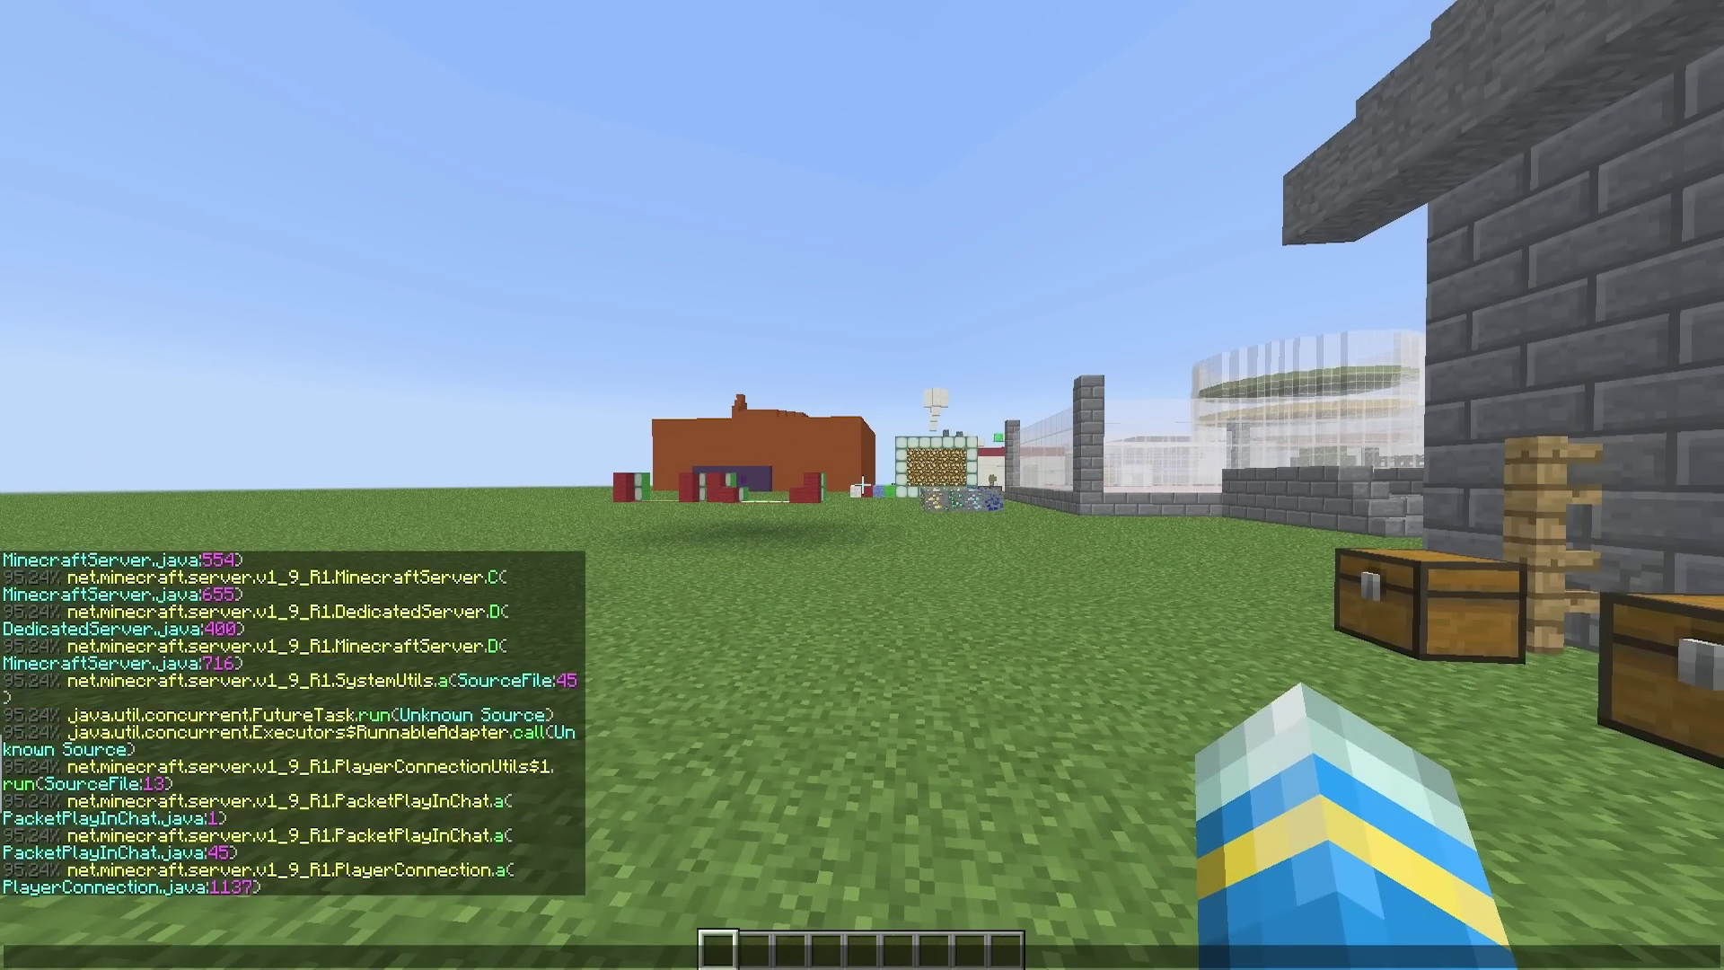
scroll(290, 727, "up", 5)
scroll(289, 728, "down", 10)
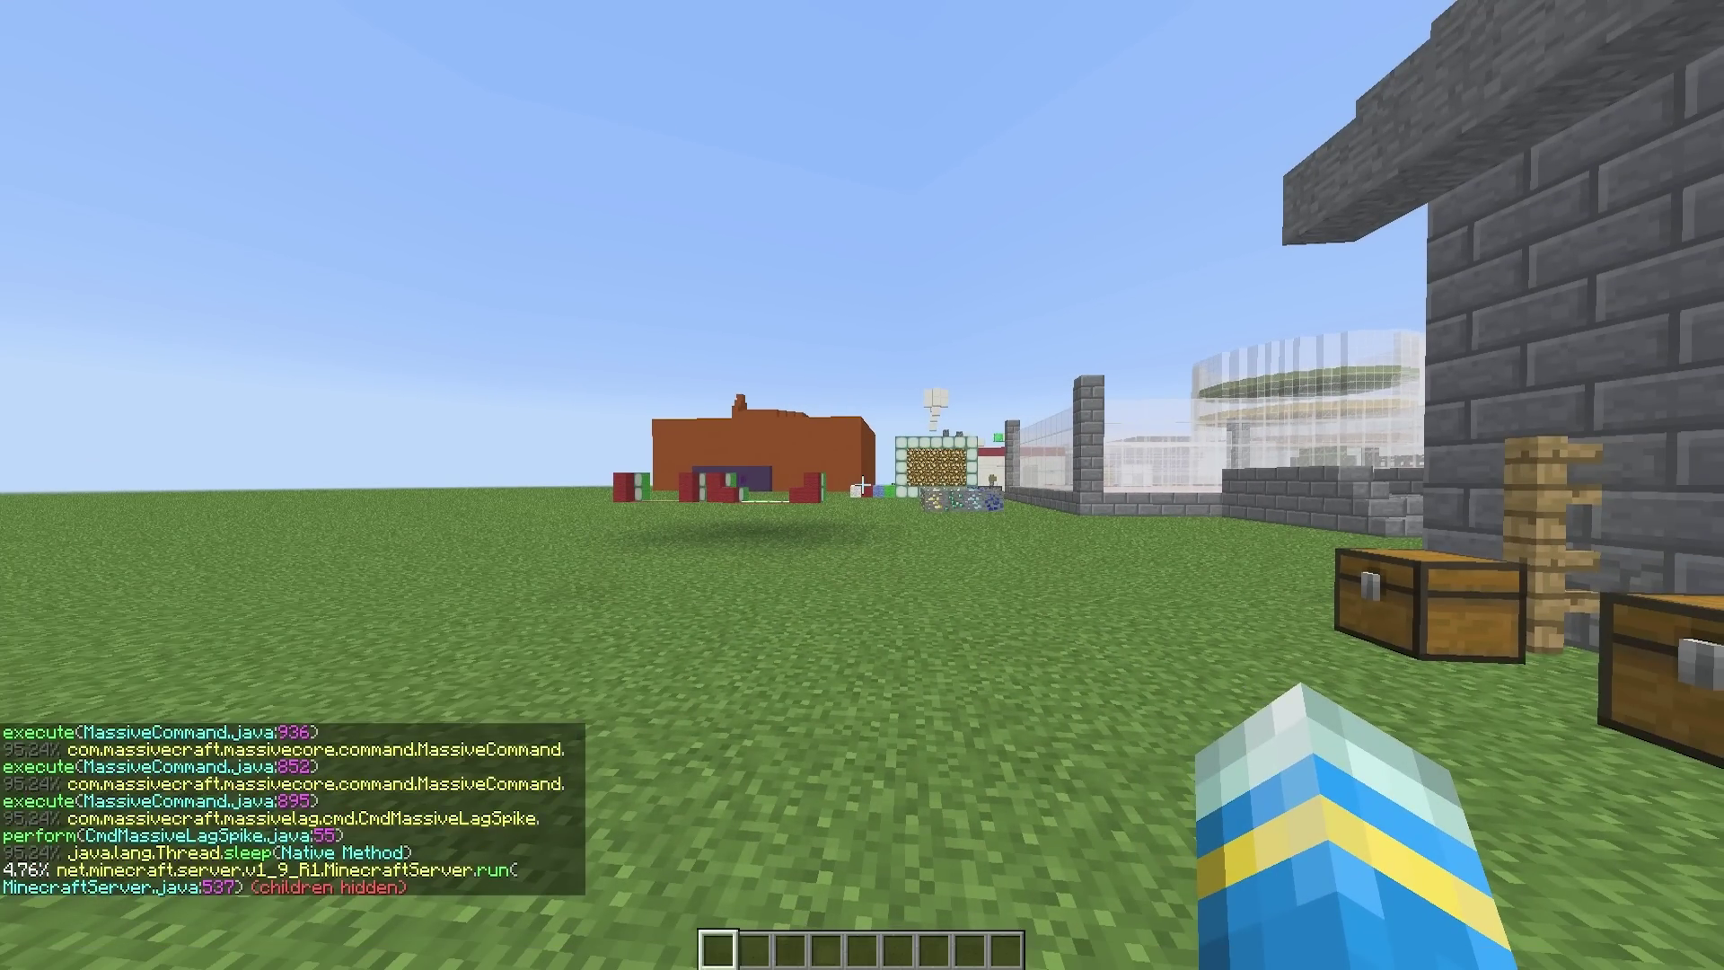
type("/ml")
key("Return")
type("/")
Submit /ml monitor 50 to switch on spike monitoring
key("Up")
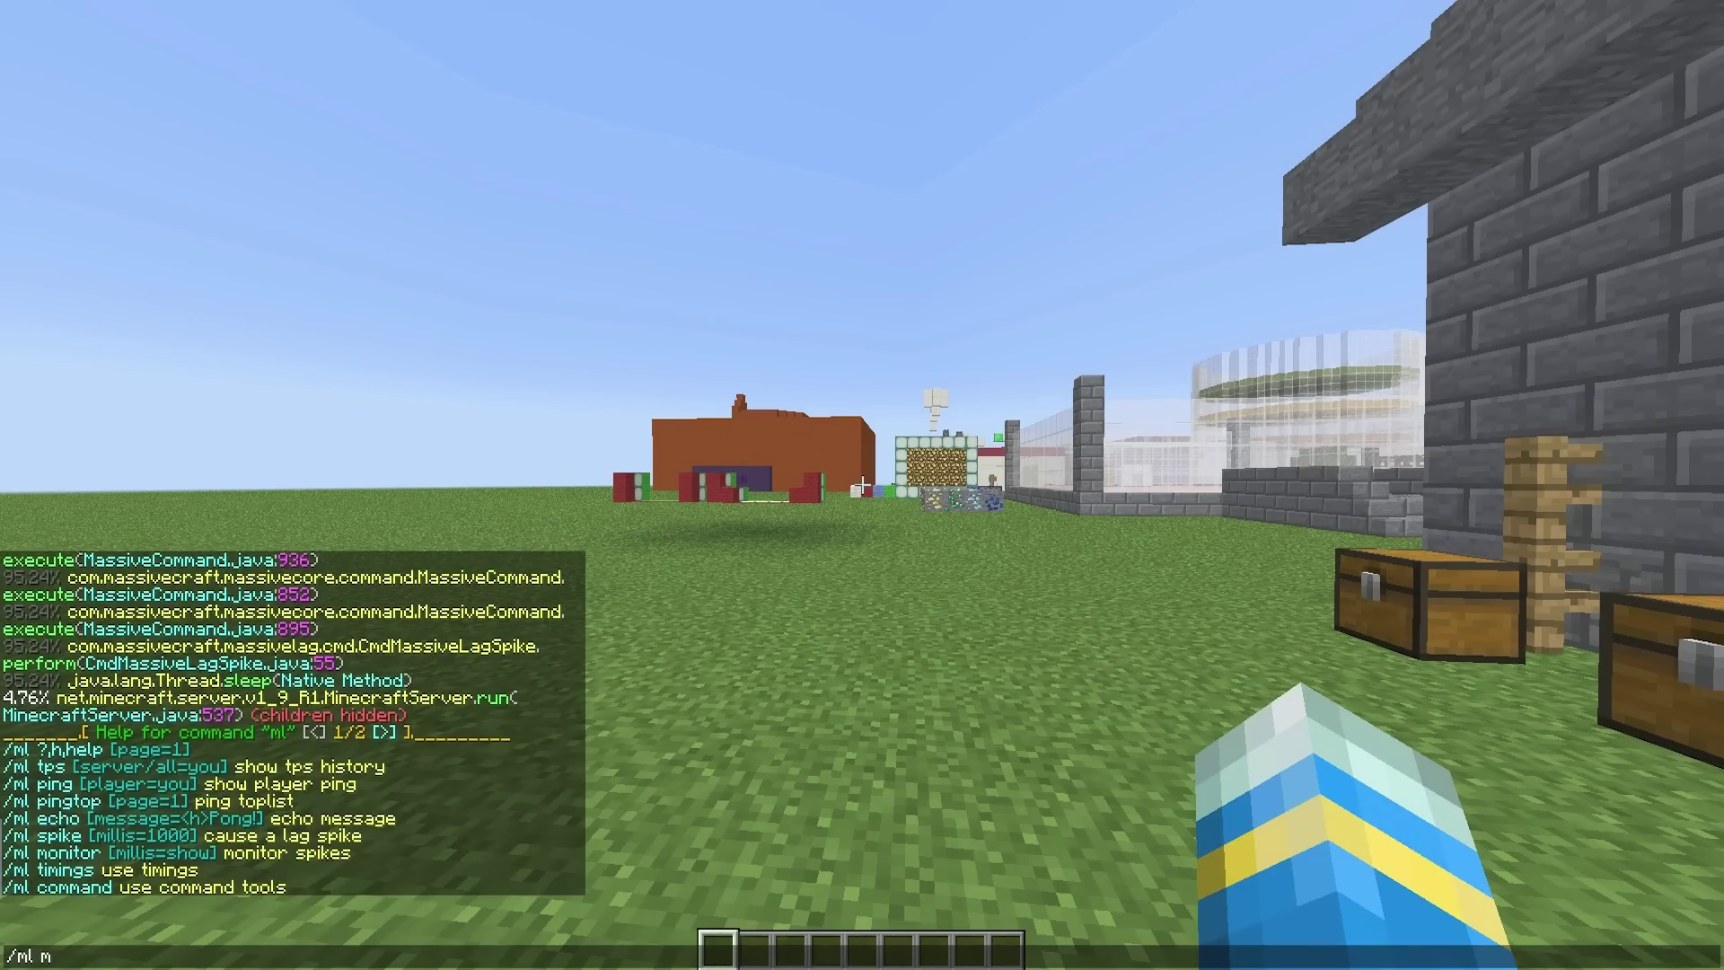
type("onitor ")
type("50")
key("Return")
key("t")
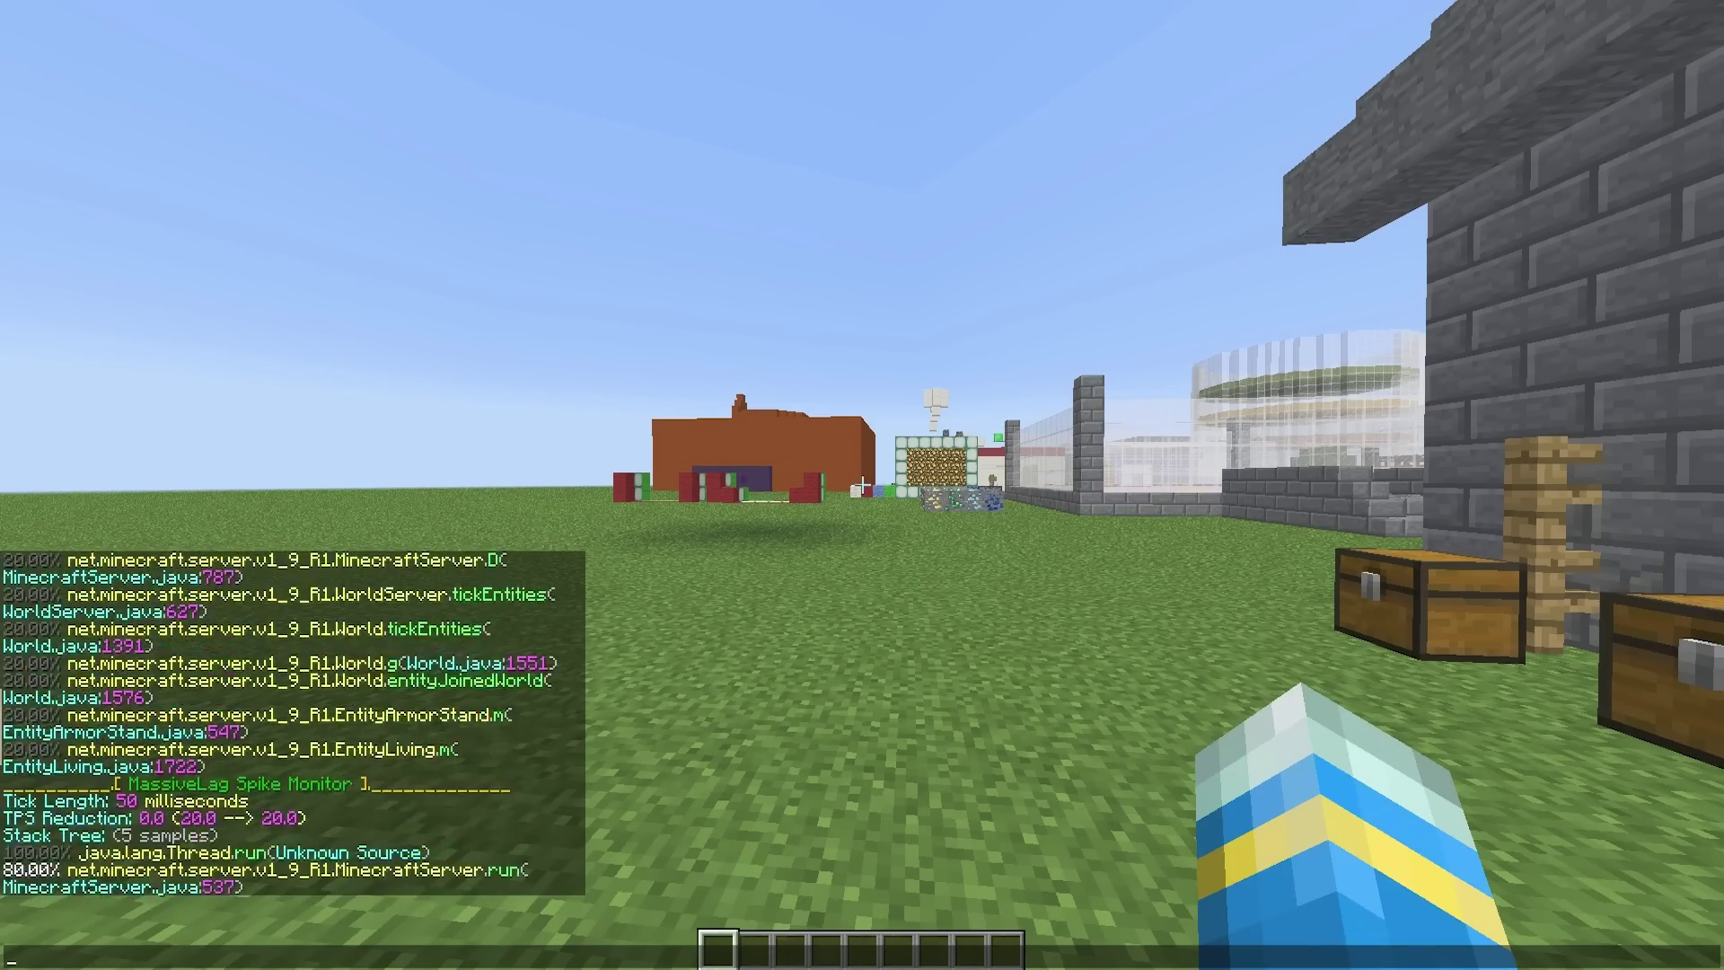
Change the spike monitor threshold to 500 ms with /ml monitor 500, then leave chat
key("Escape")
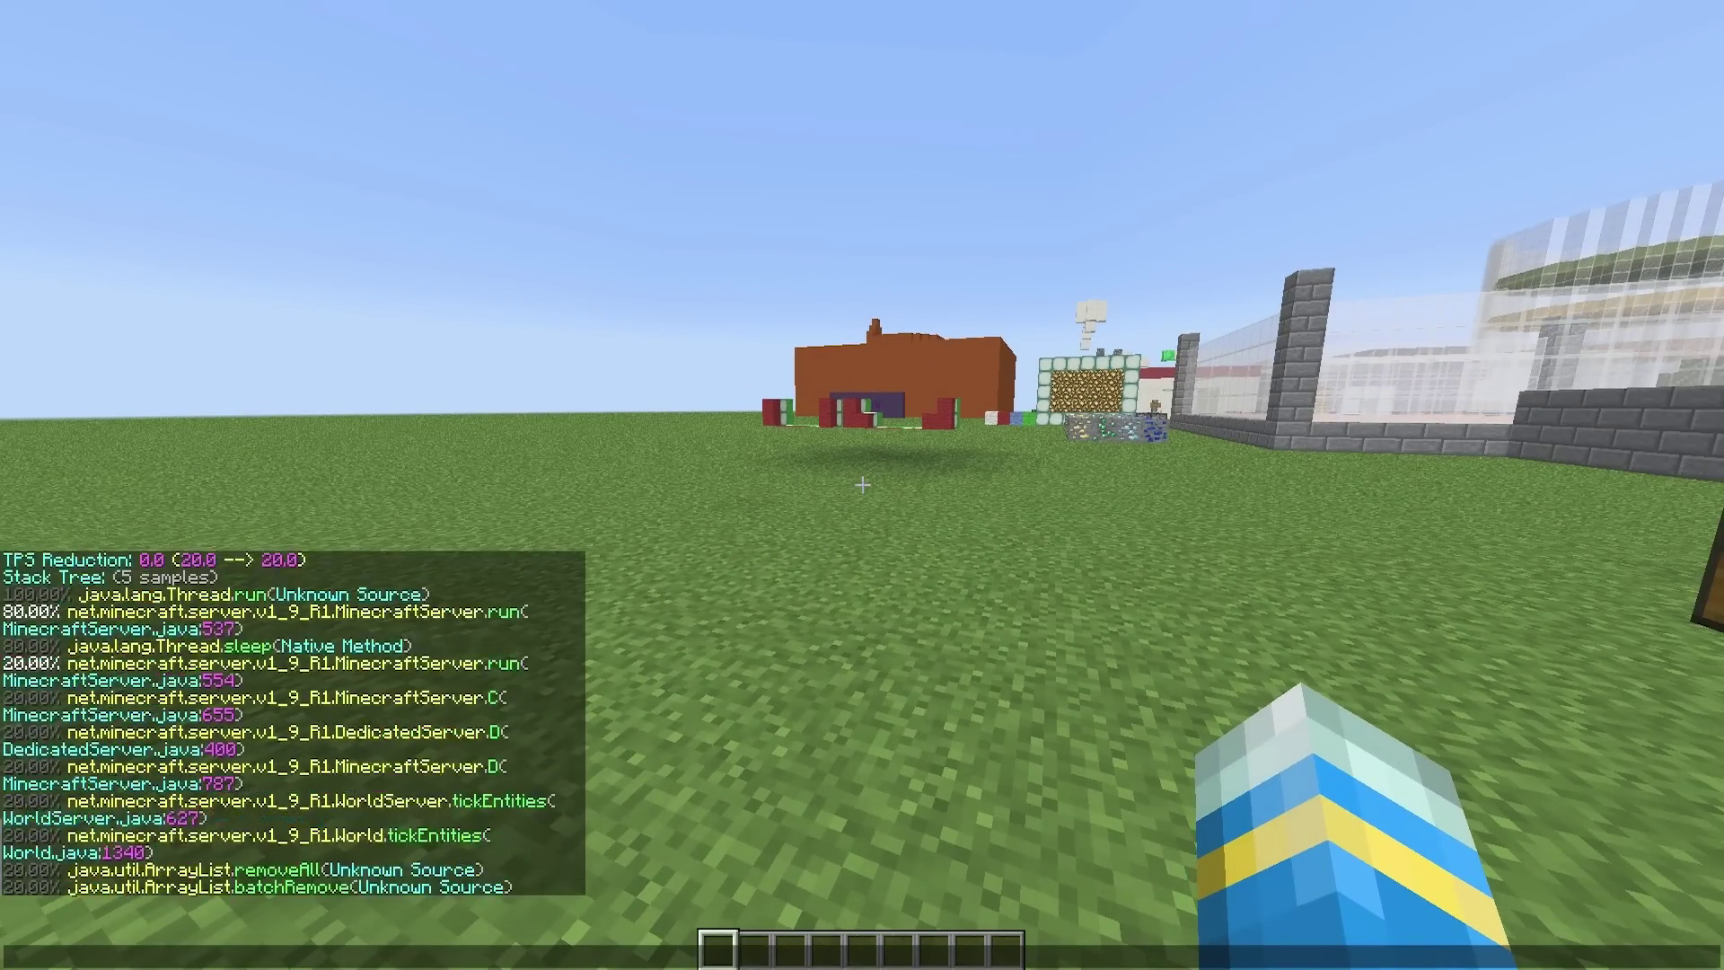
key("t")
key("Up")
type("0")
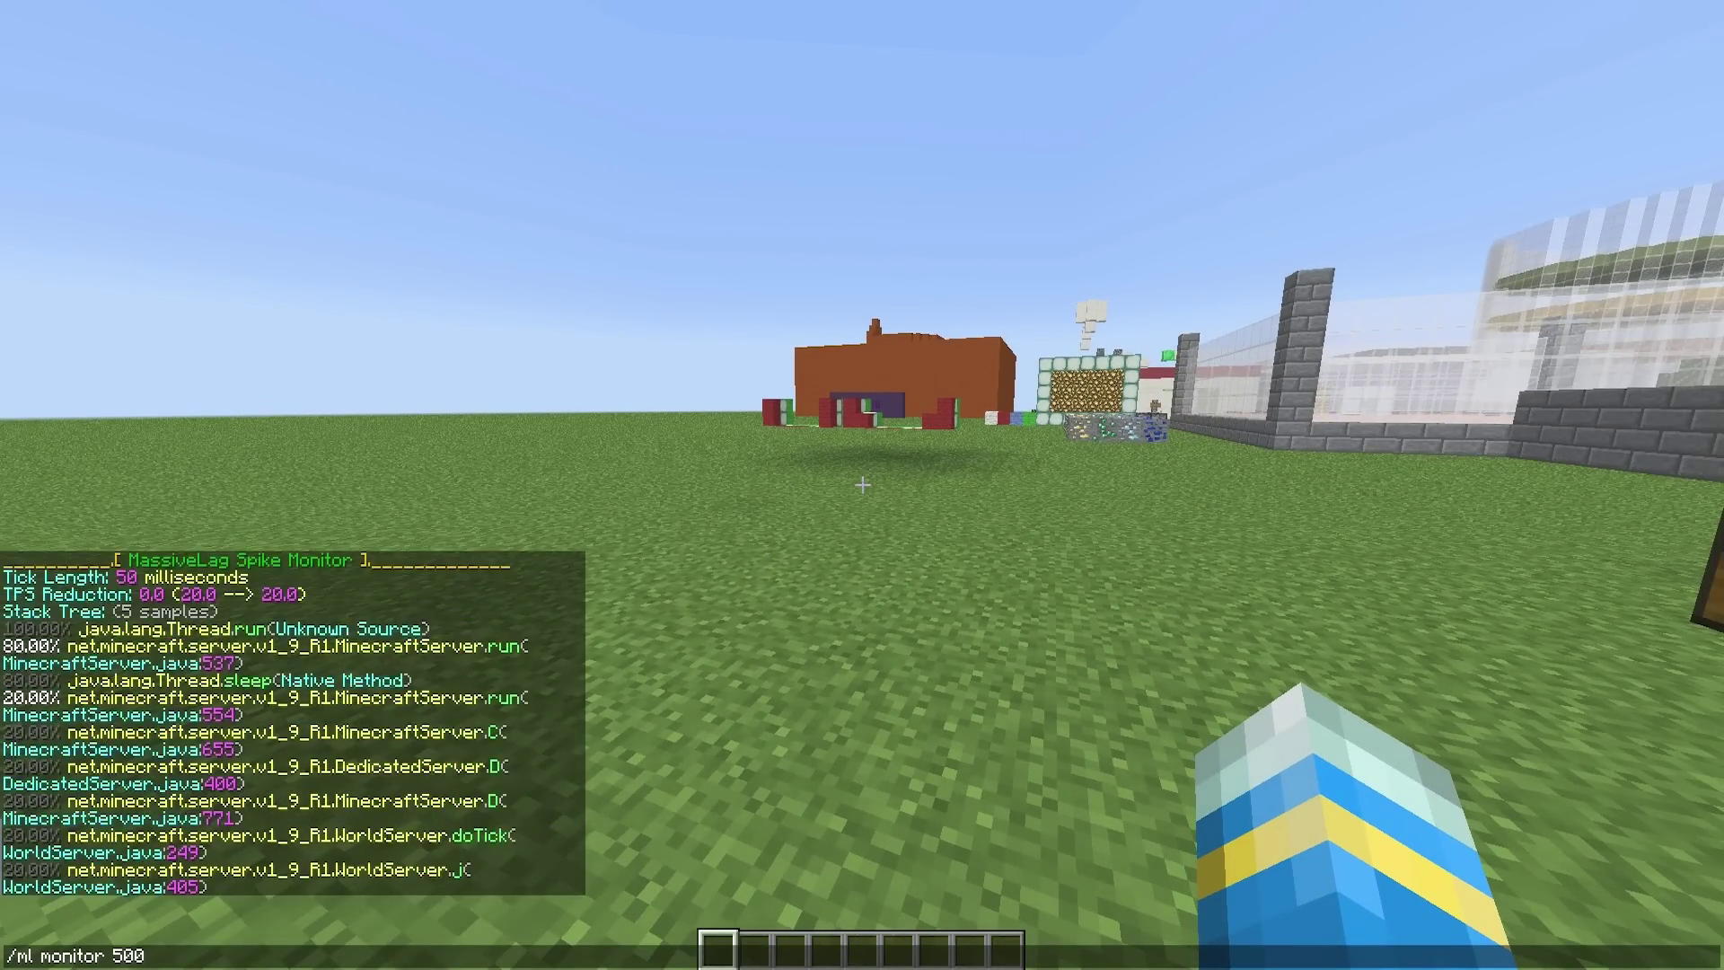
key("Return")
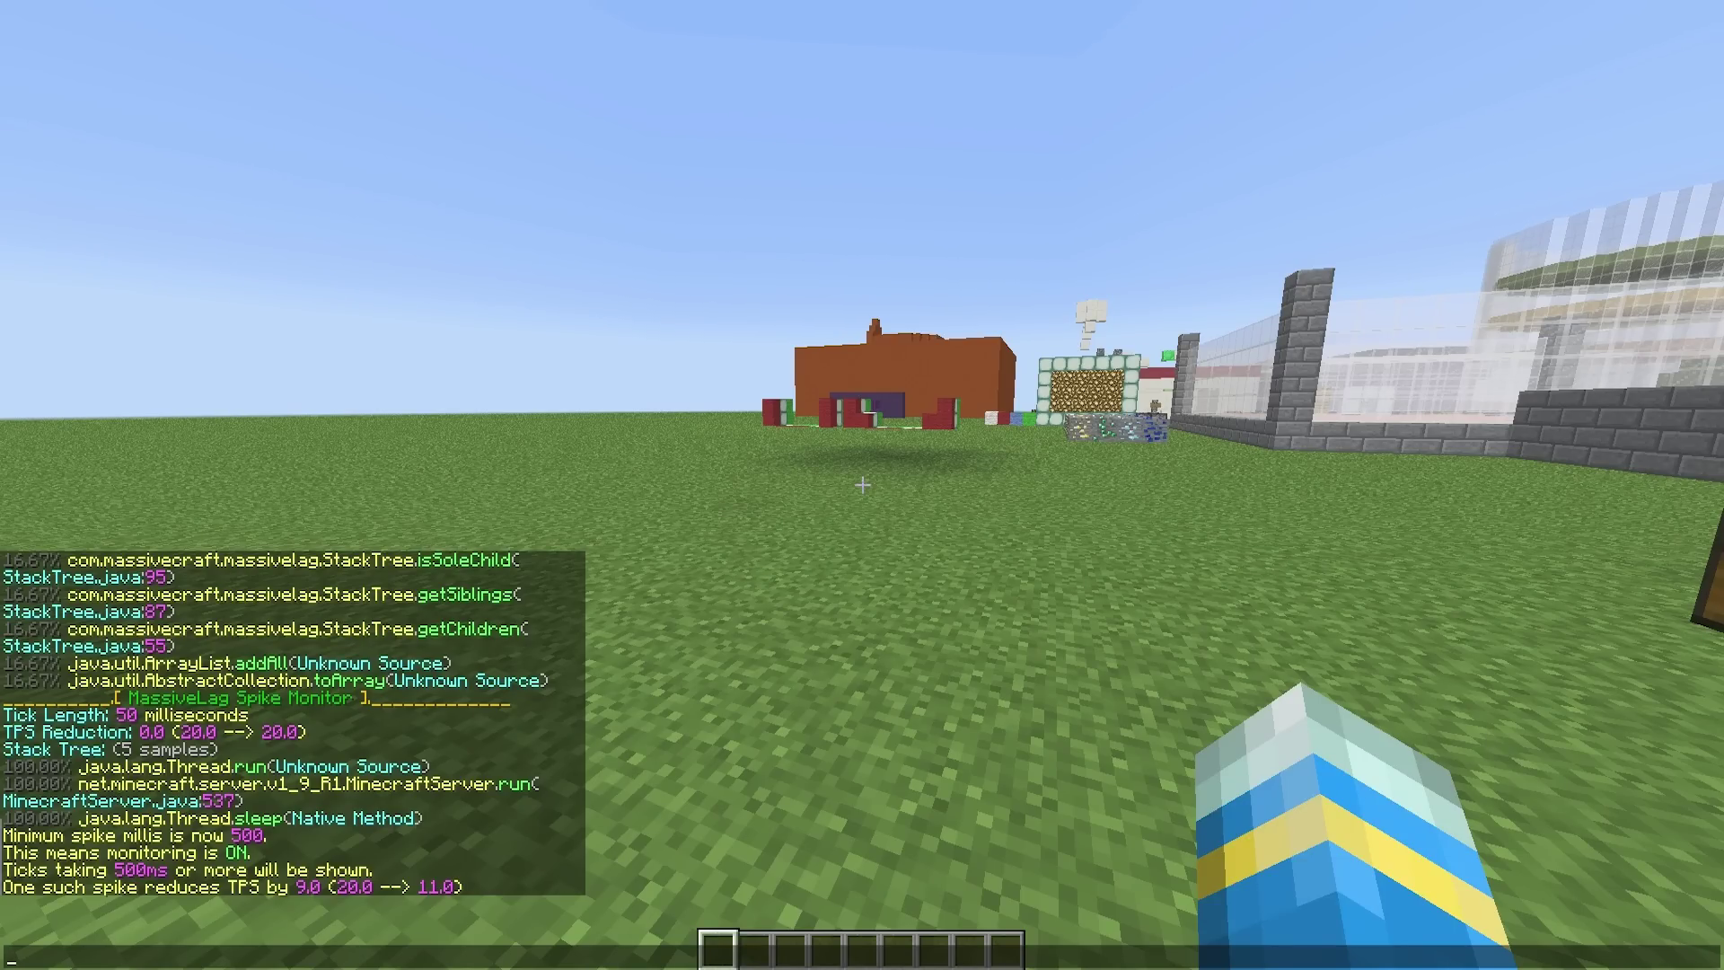
key("w")
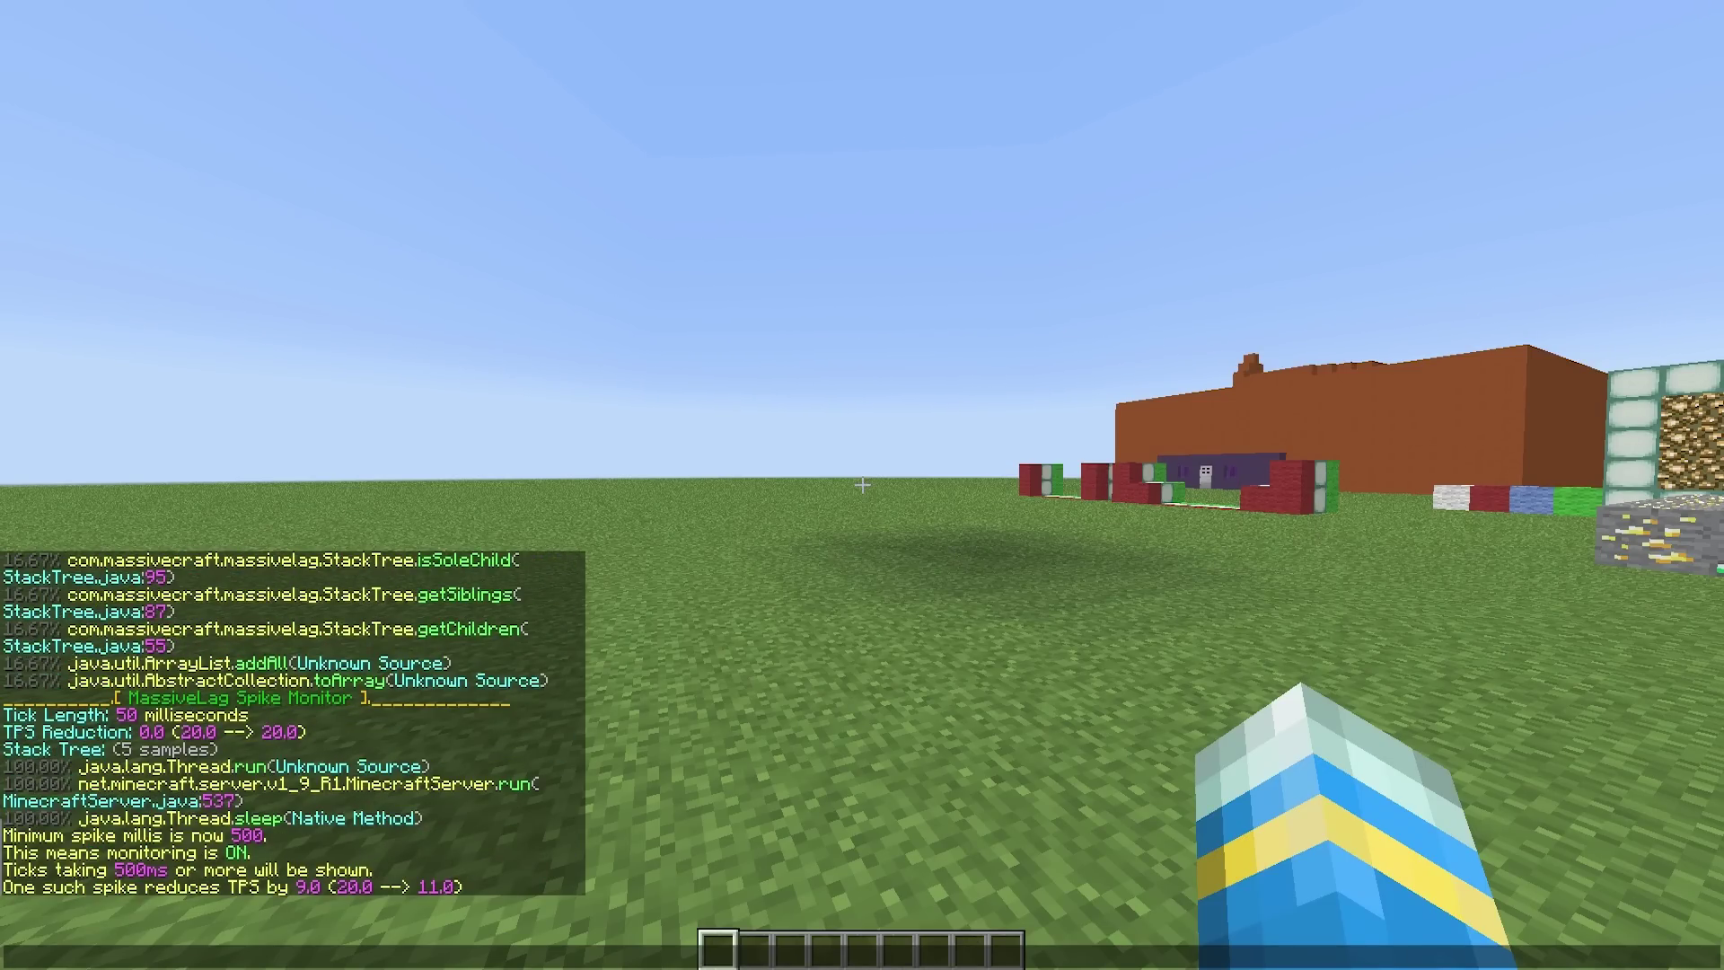
type("t/ml")
Run ml help and /ml timings to list the timings subcommands
key("Return")
key("t")
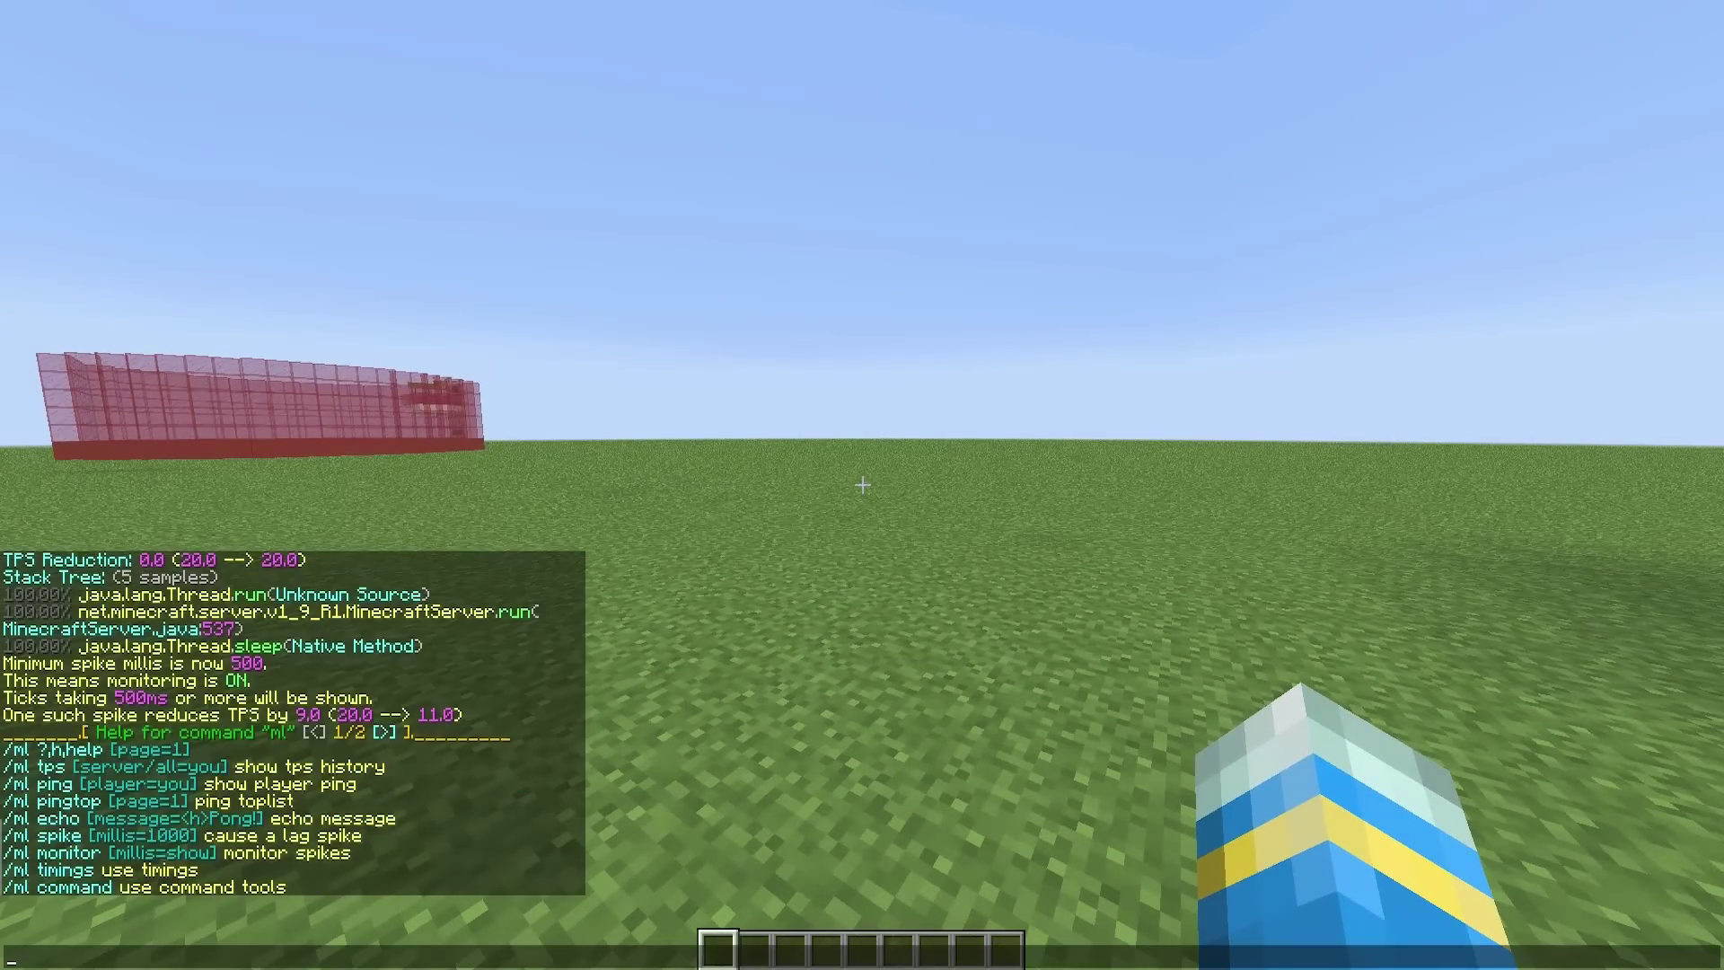
type("timings")
key("Return")
Run /ml timings show 1 to display Timing #001 for Vault's plugin-enable event
key("Up")
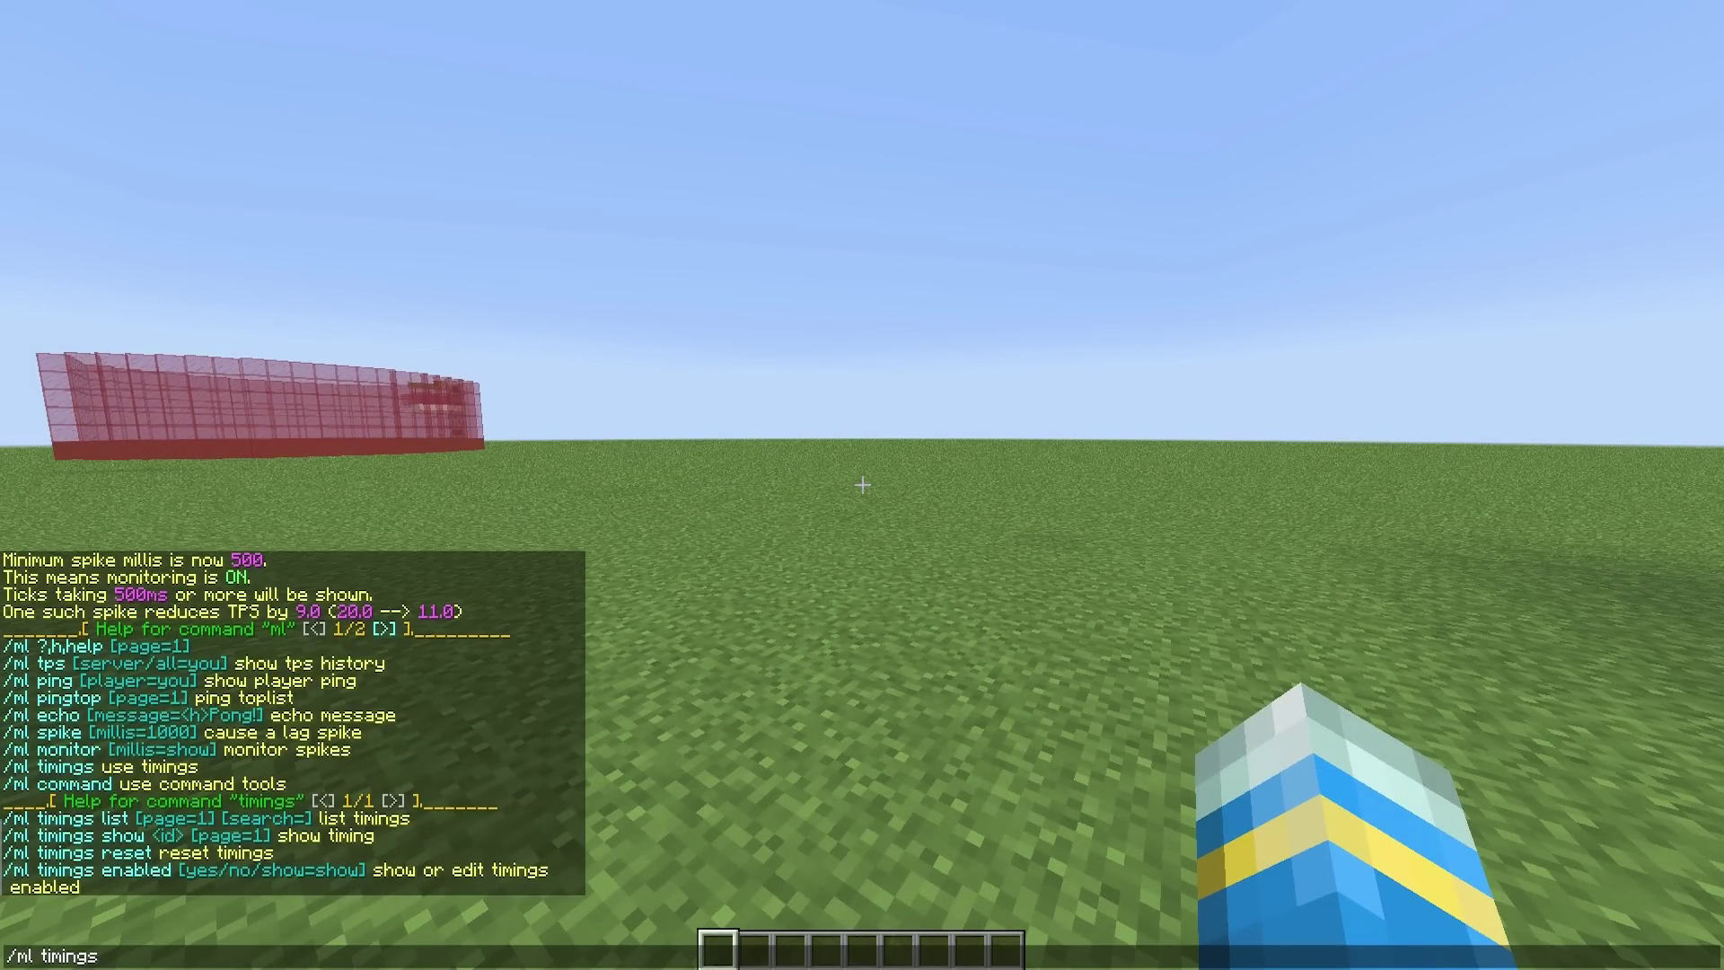
type("sh")
type("ow 1")
key("Return")
key("t")
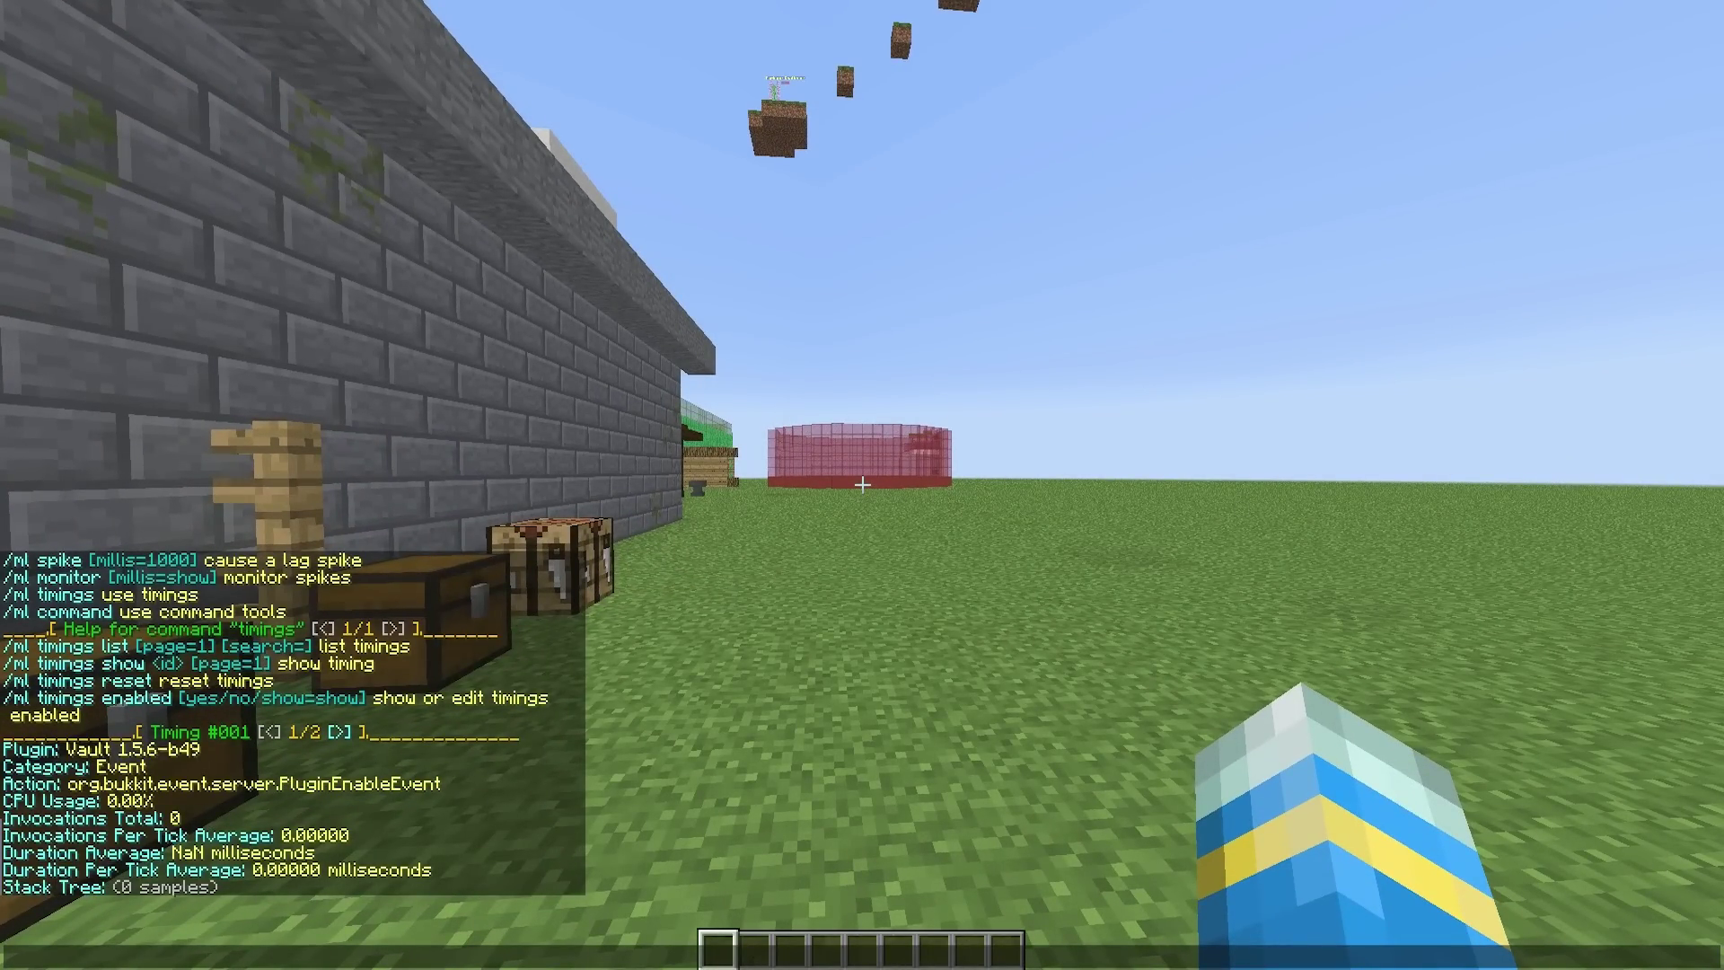
Walk toward the stone wall and review the timing output in chat
key("w")
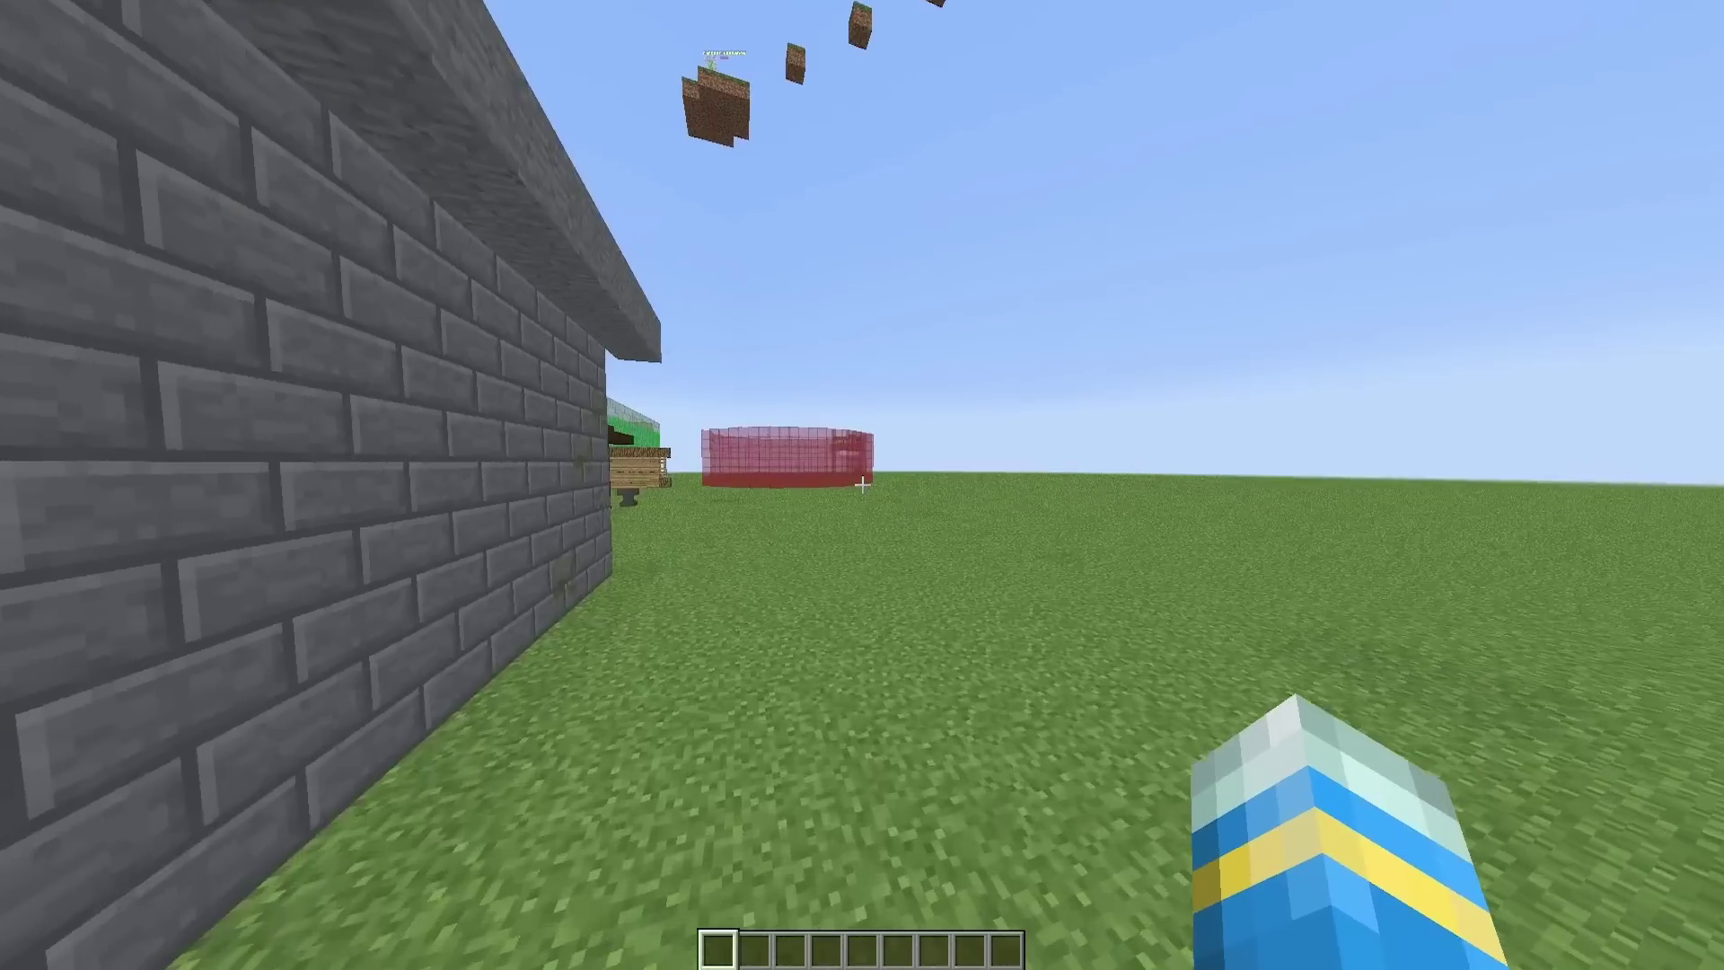
key("w")
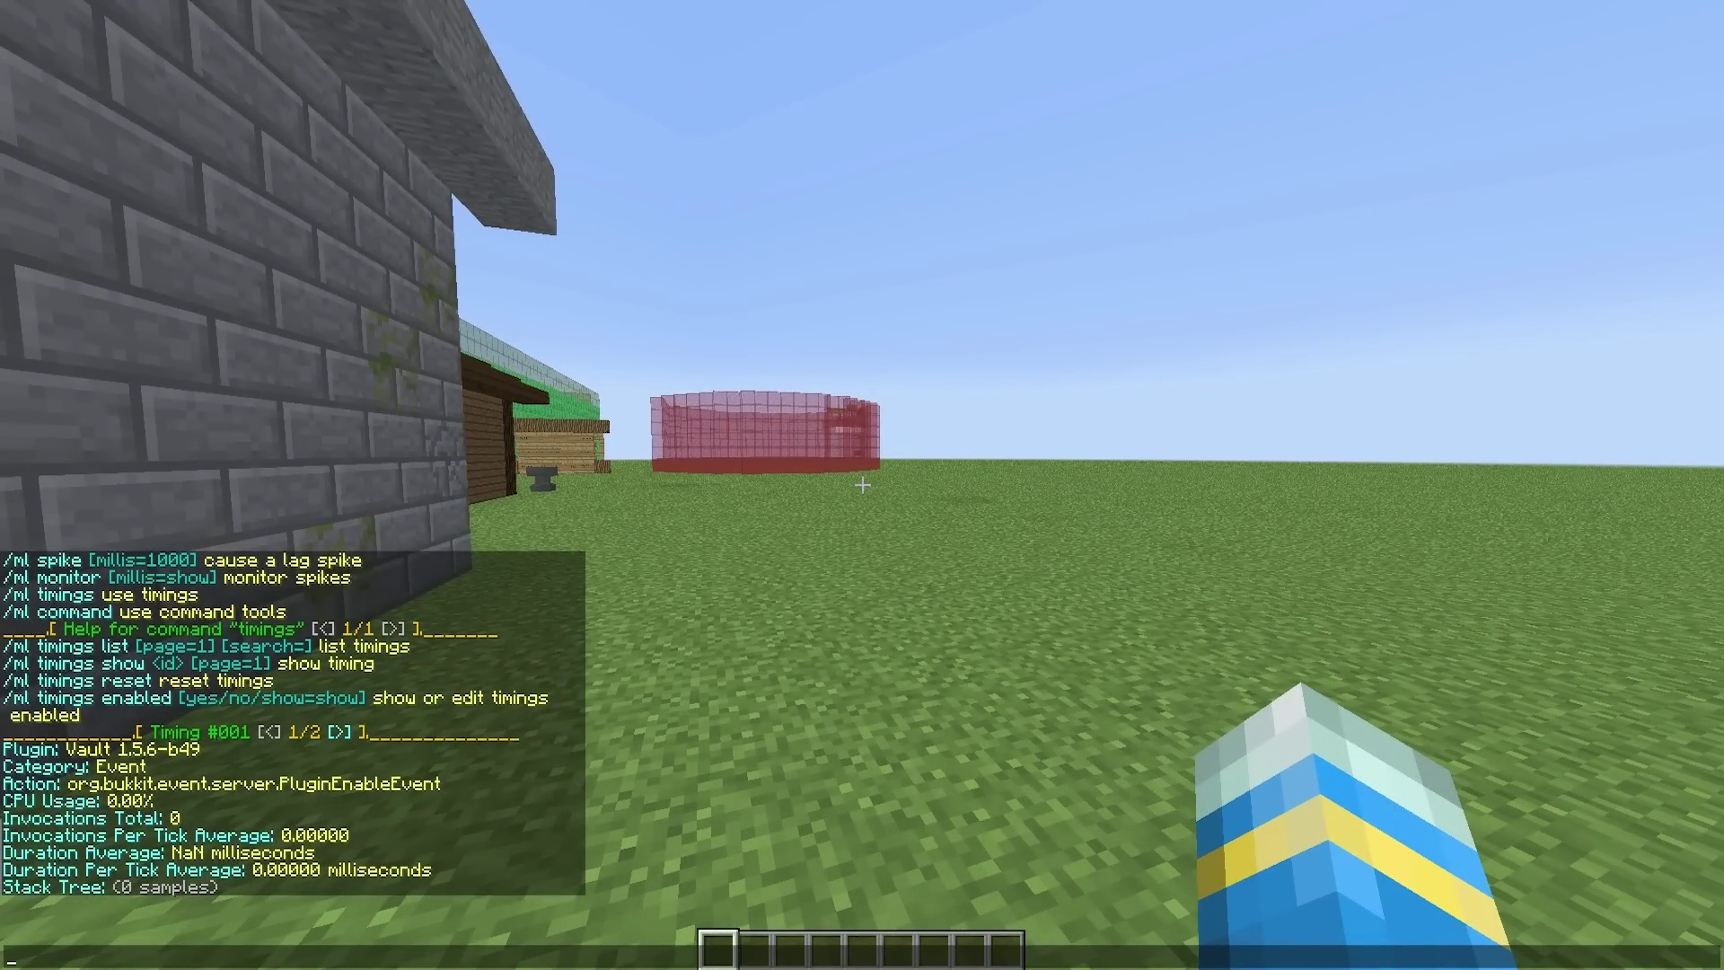
key("Escape")
key("slash")
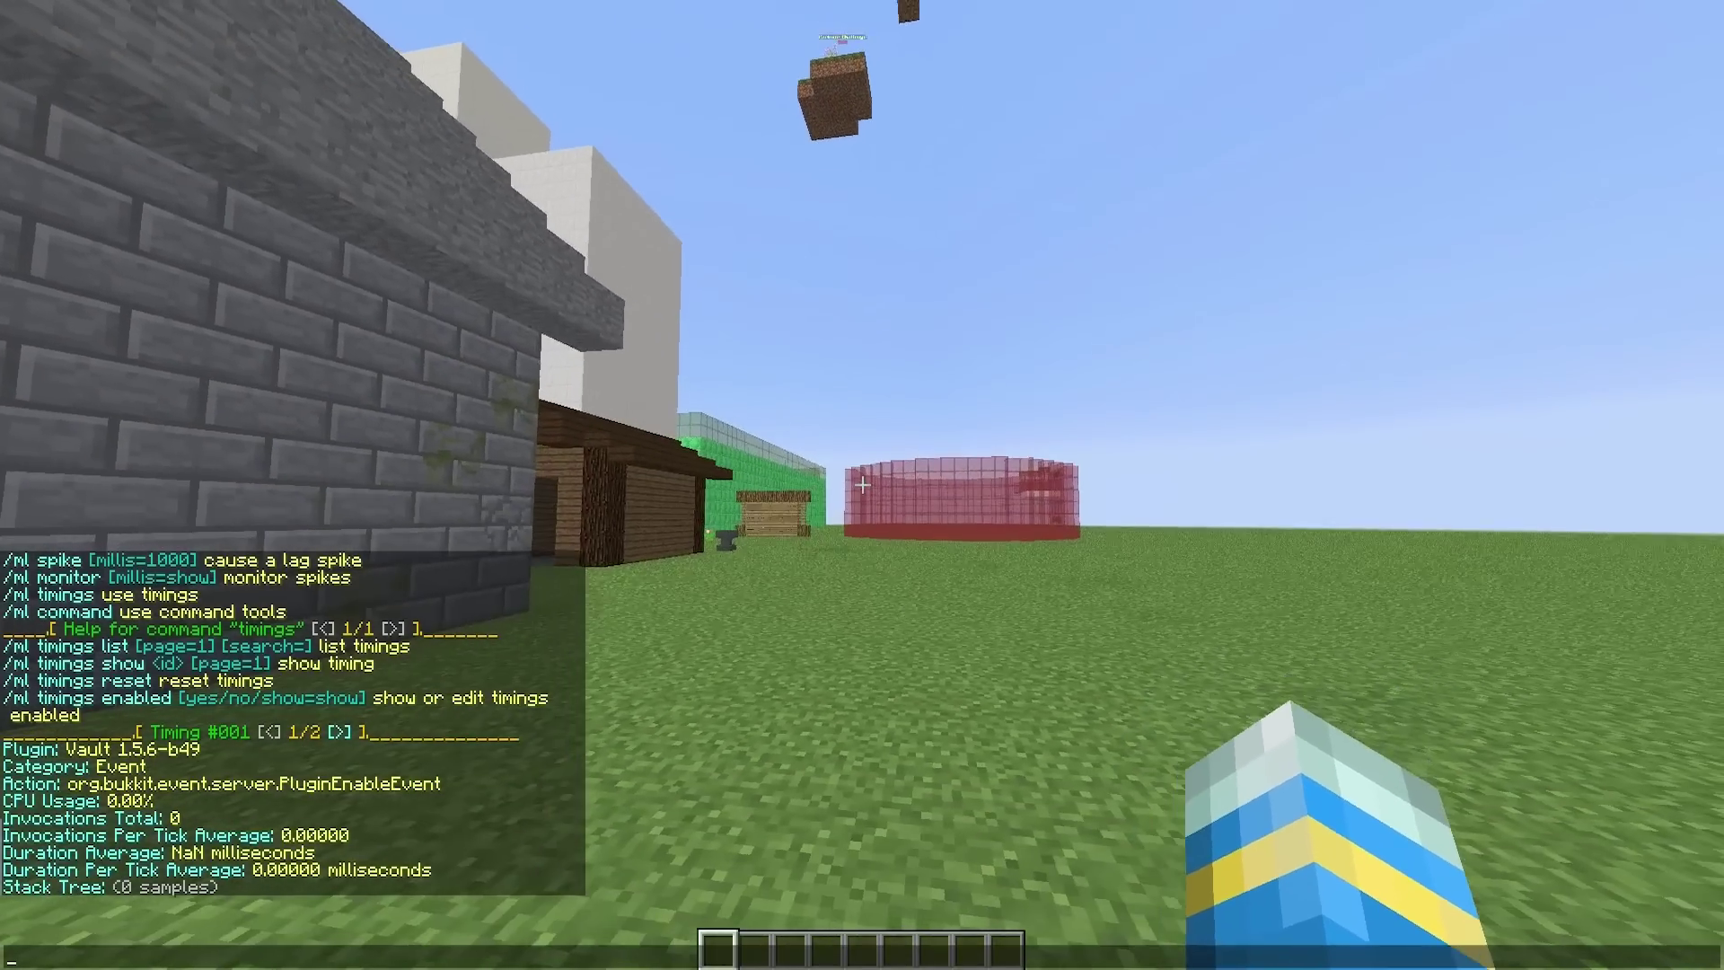
type("/ml timings show 1")
Cancel the timings entry, then use /ml command to repeat /ml echo three times
key("Escape")
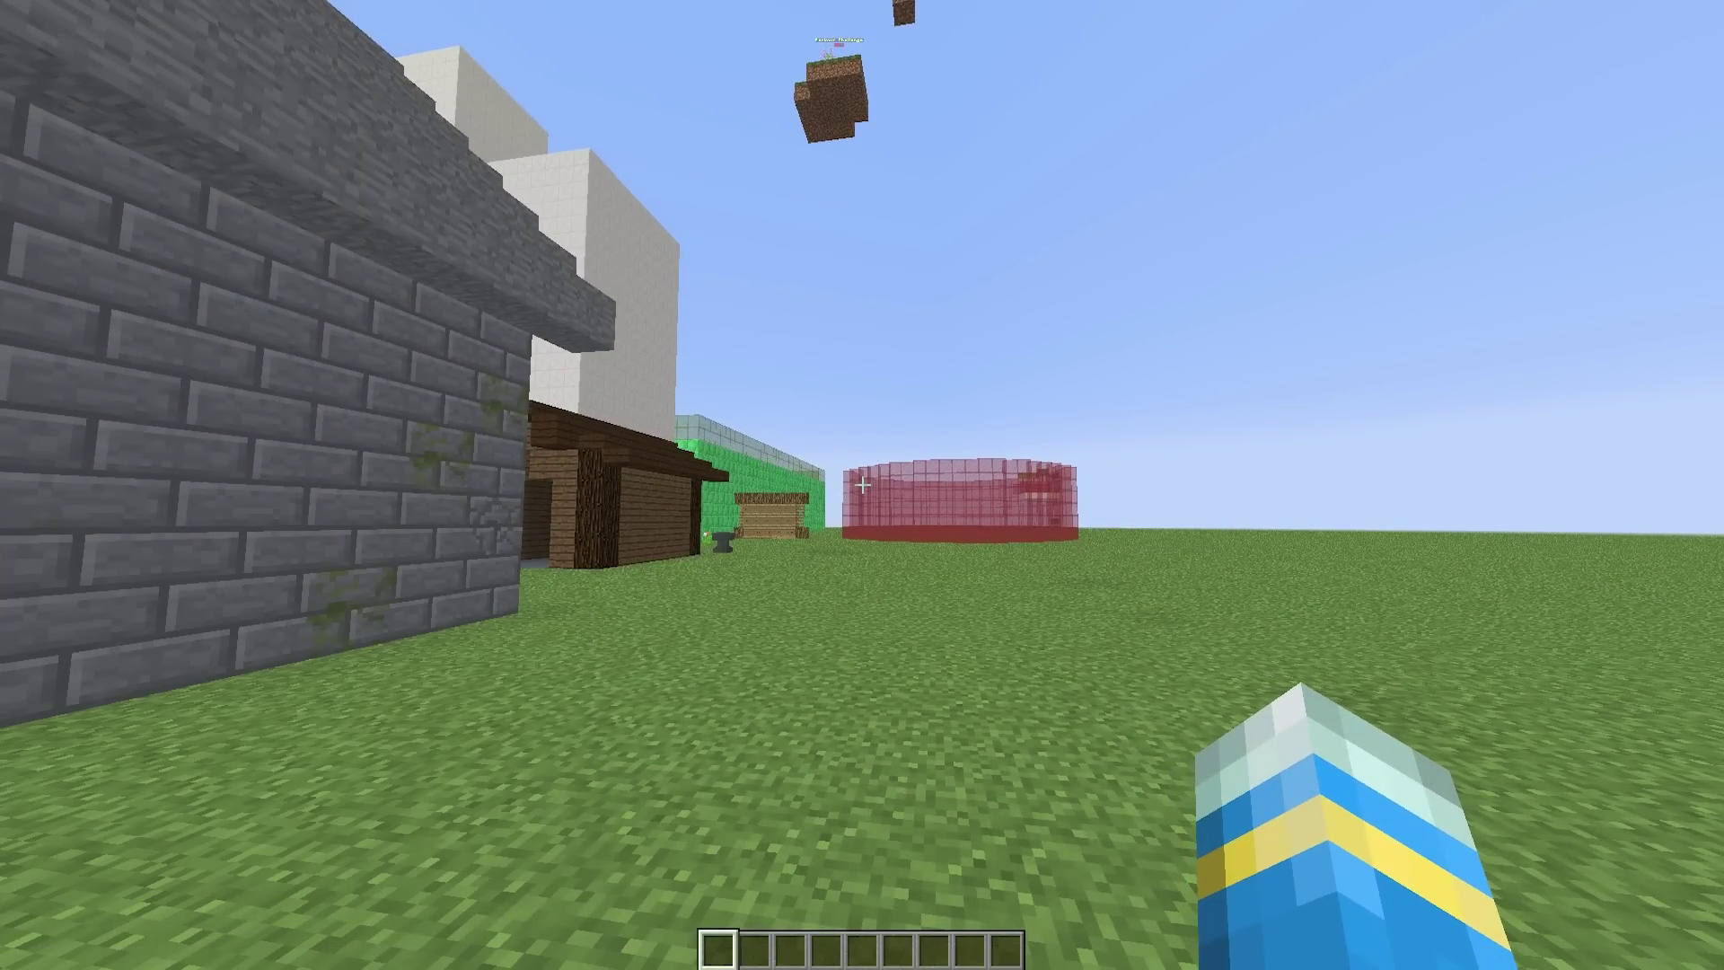
key("slash")
type("/ml c")
key("Return")
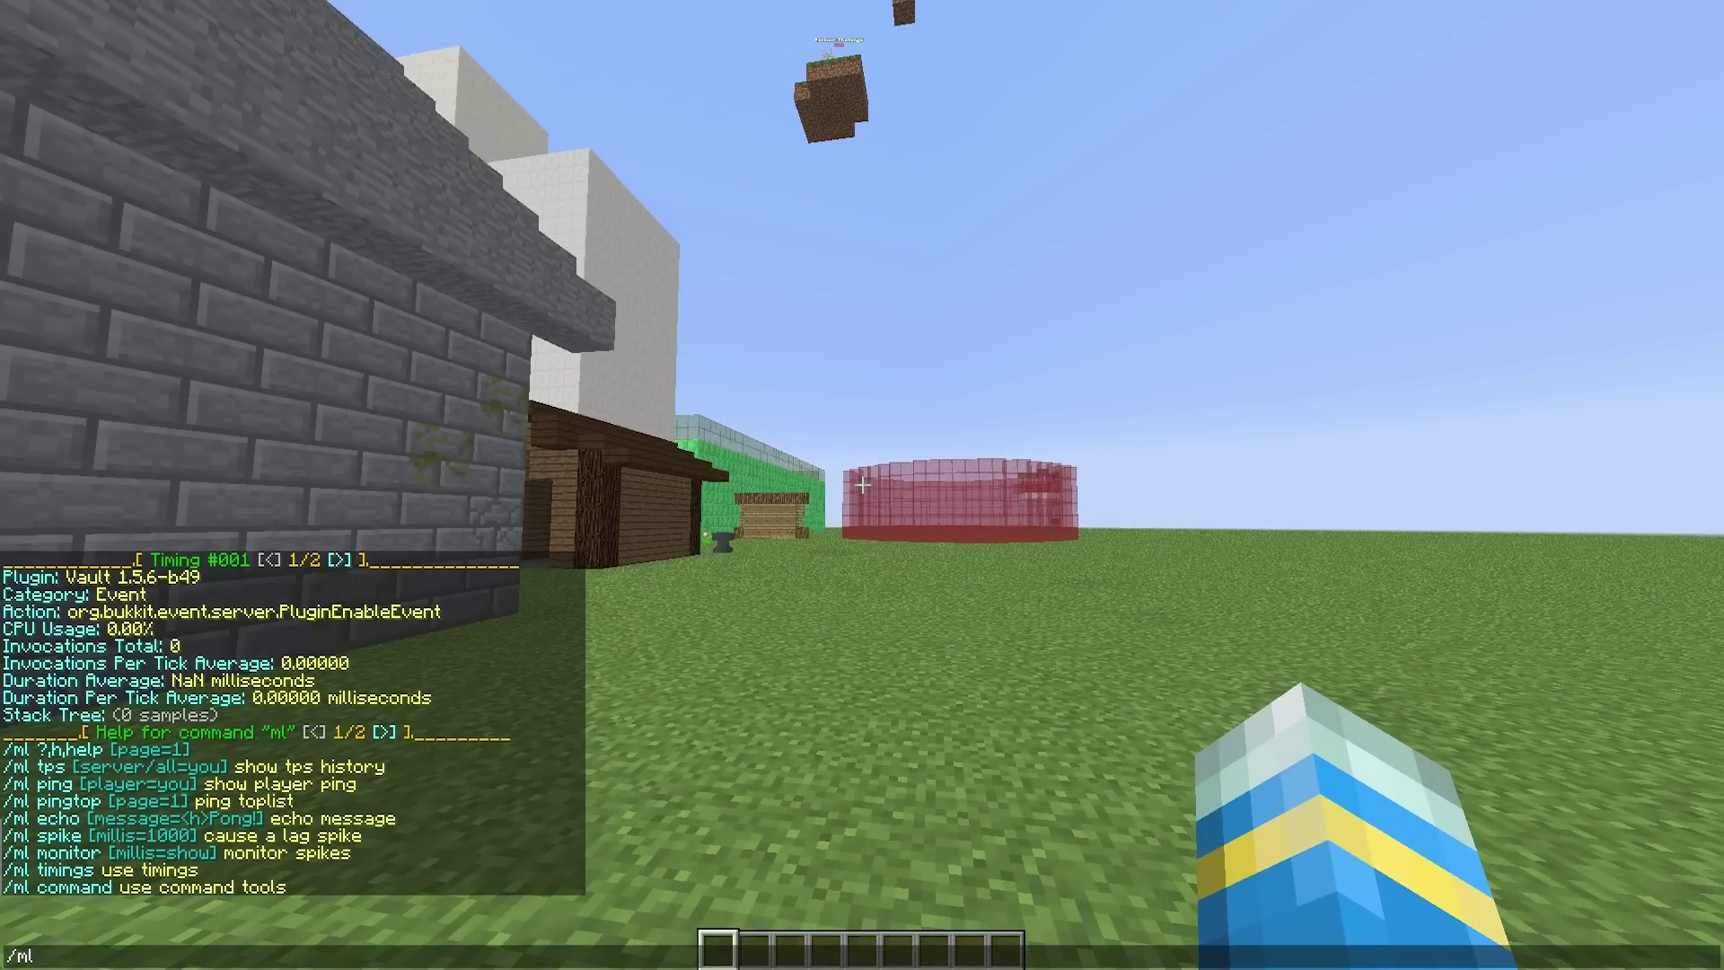
type("omman")
type("d repeart")
key("BackSpace")
type("/ml echo")
key("Return")
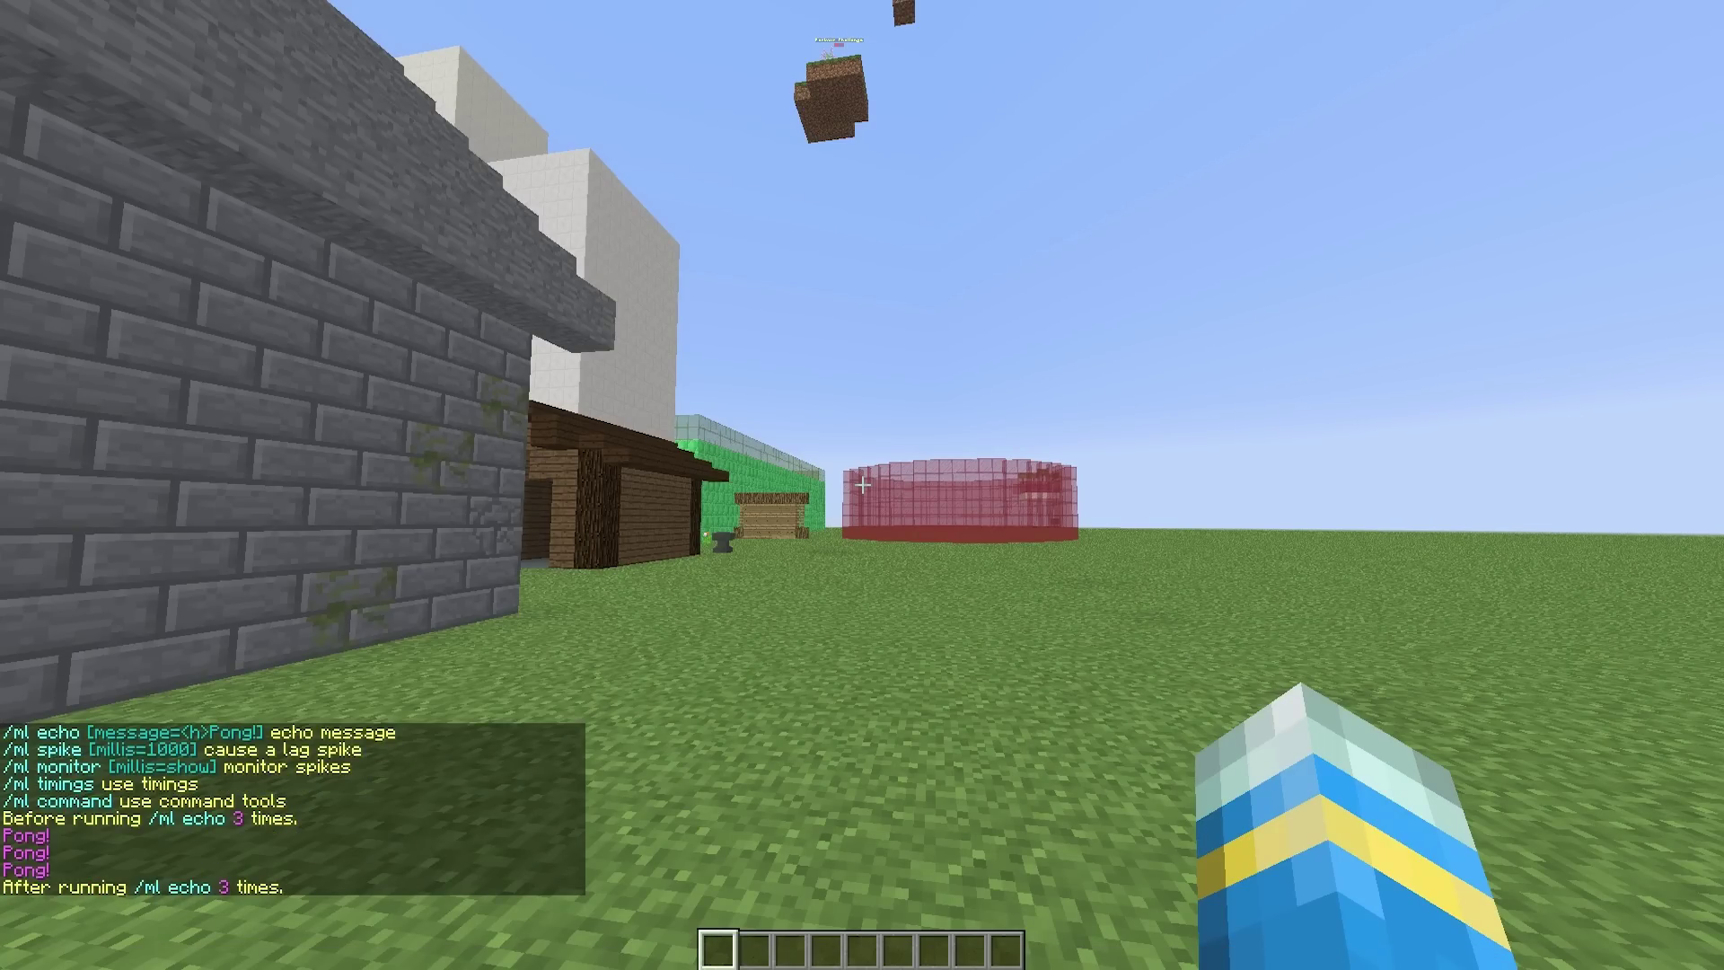
key("t")
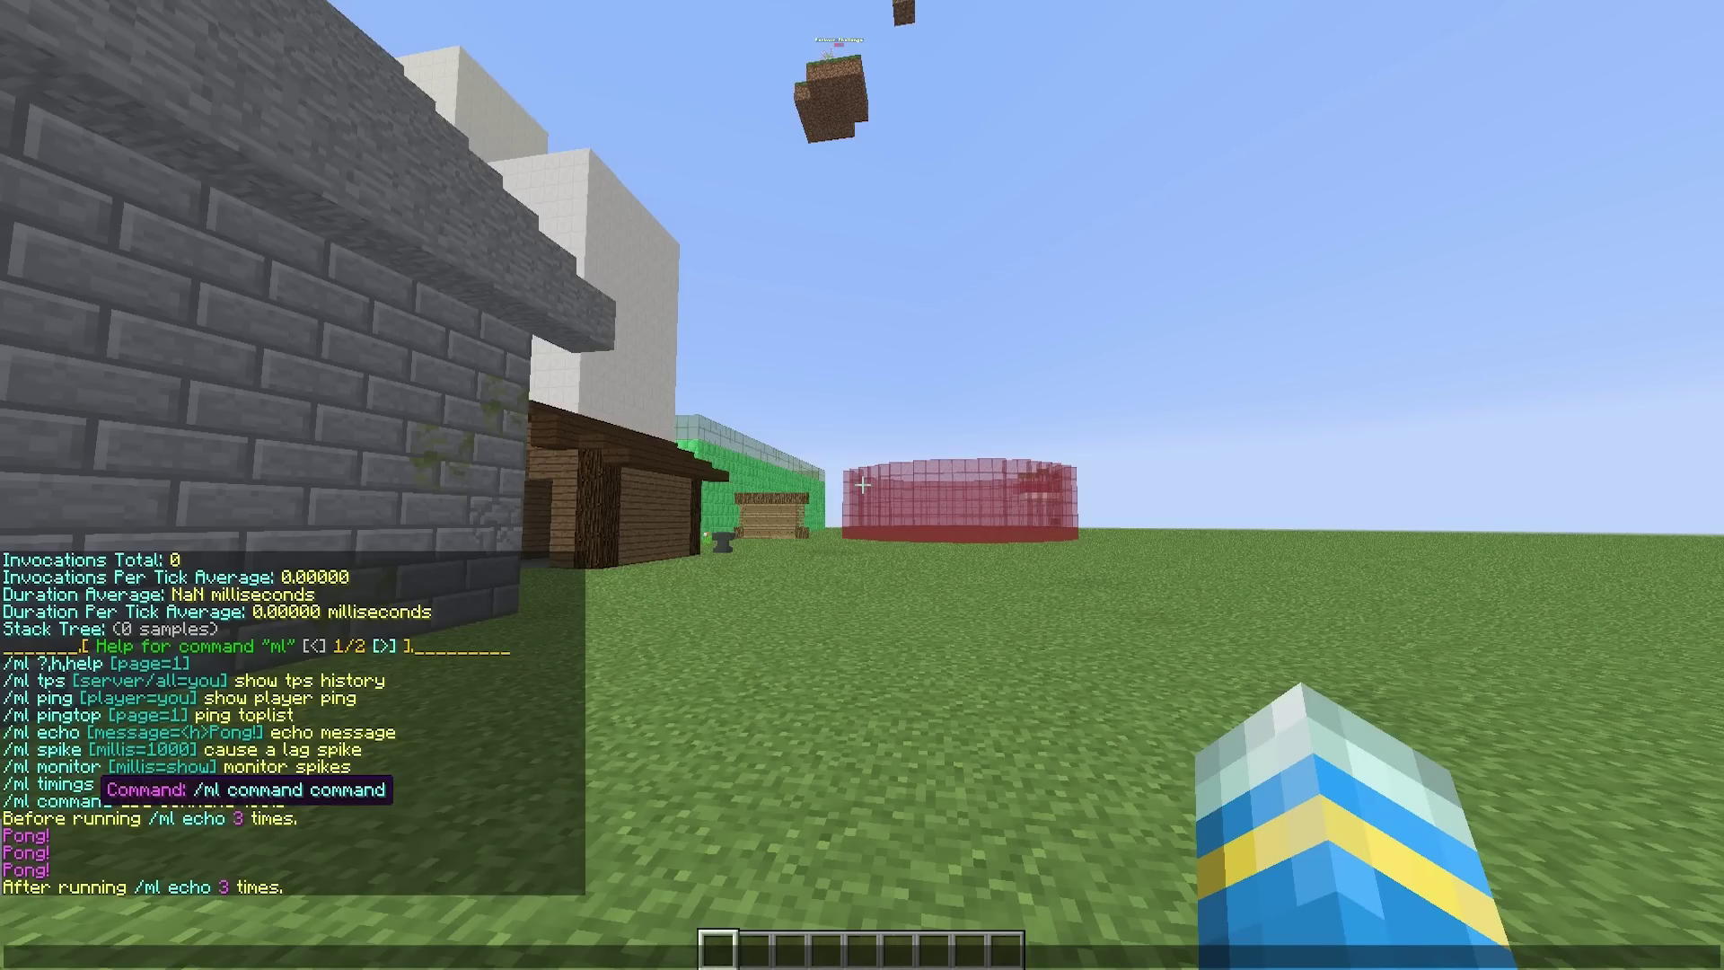
key("Escape")
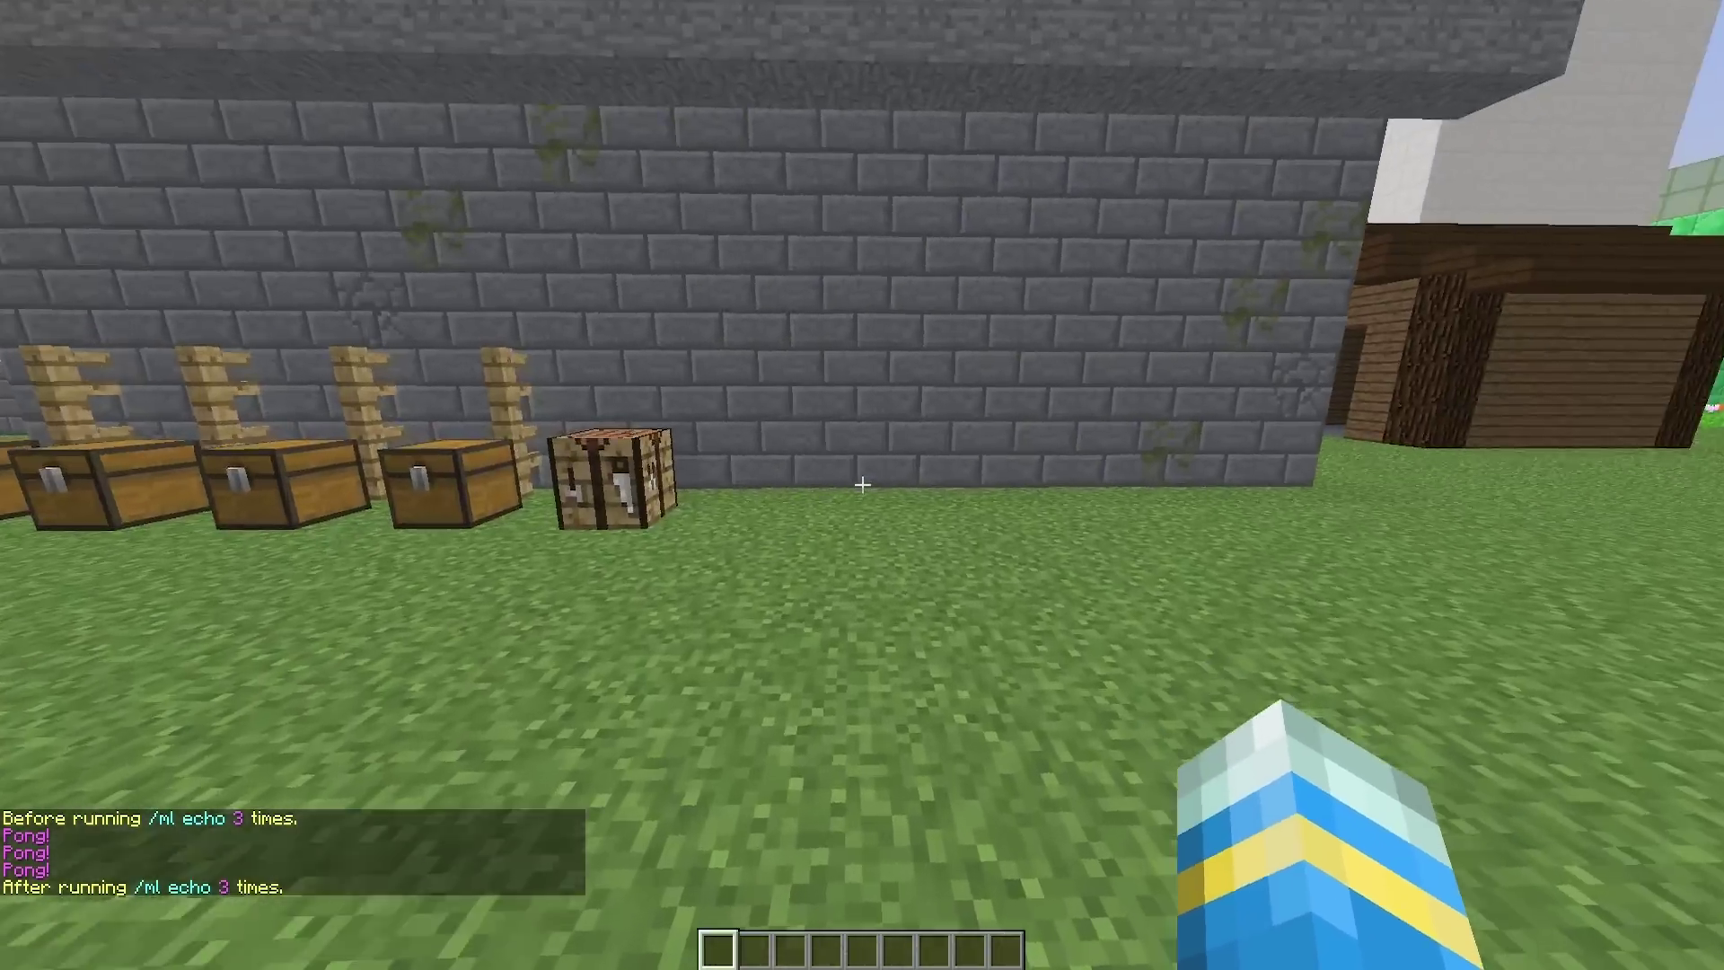
key("w")
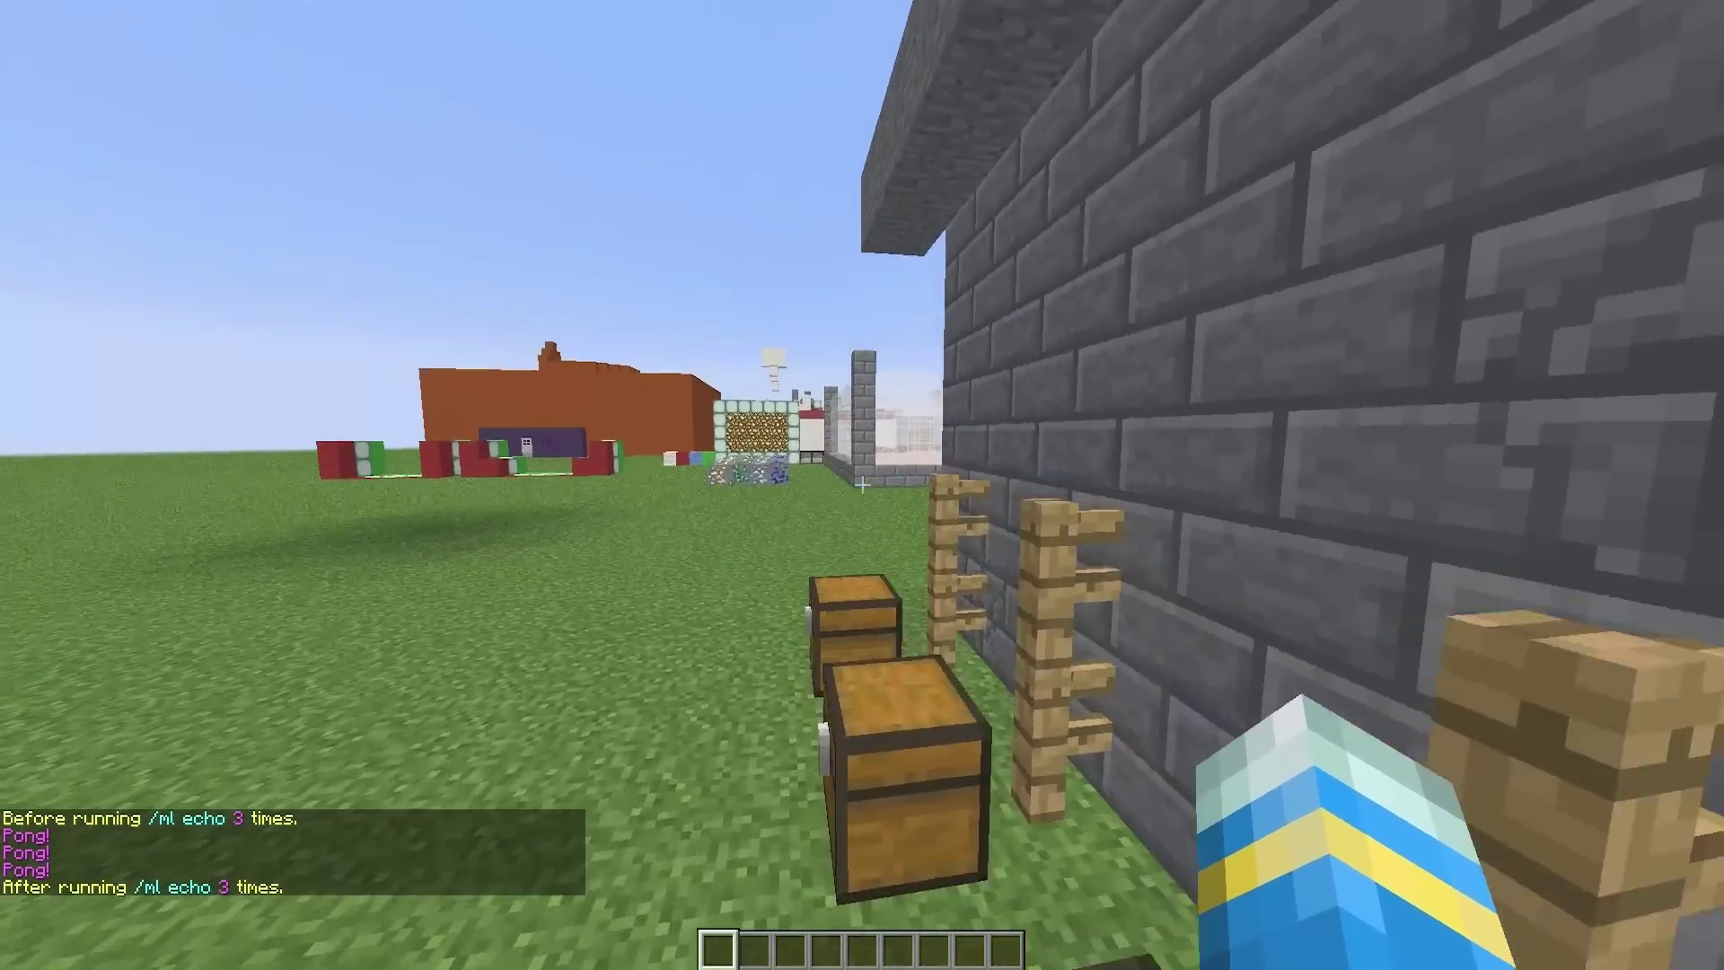
key("w")
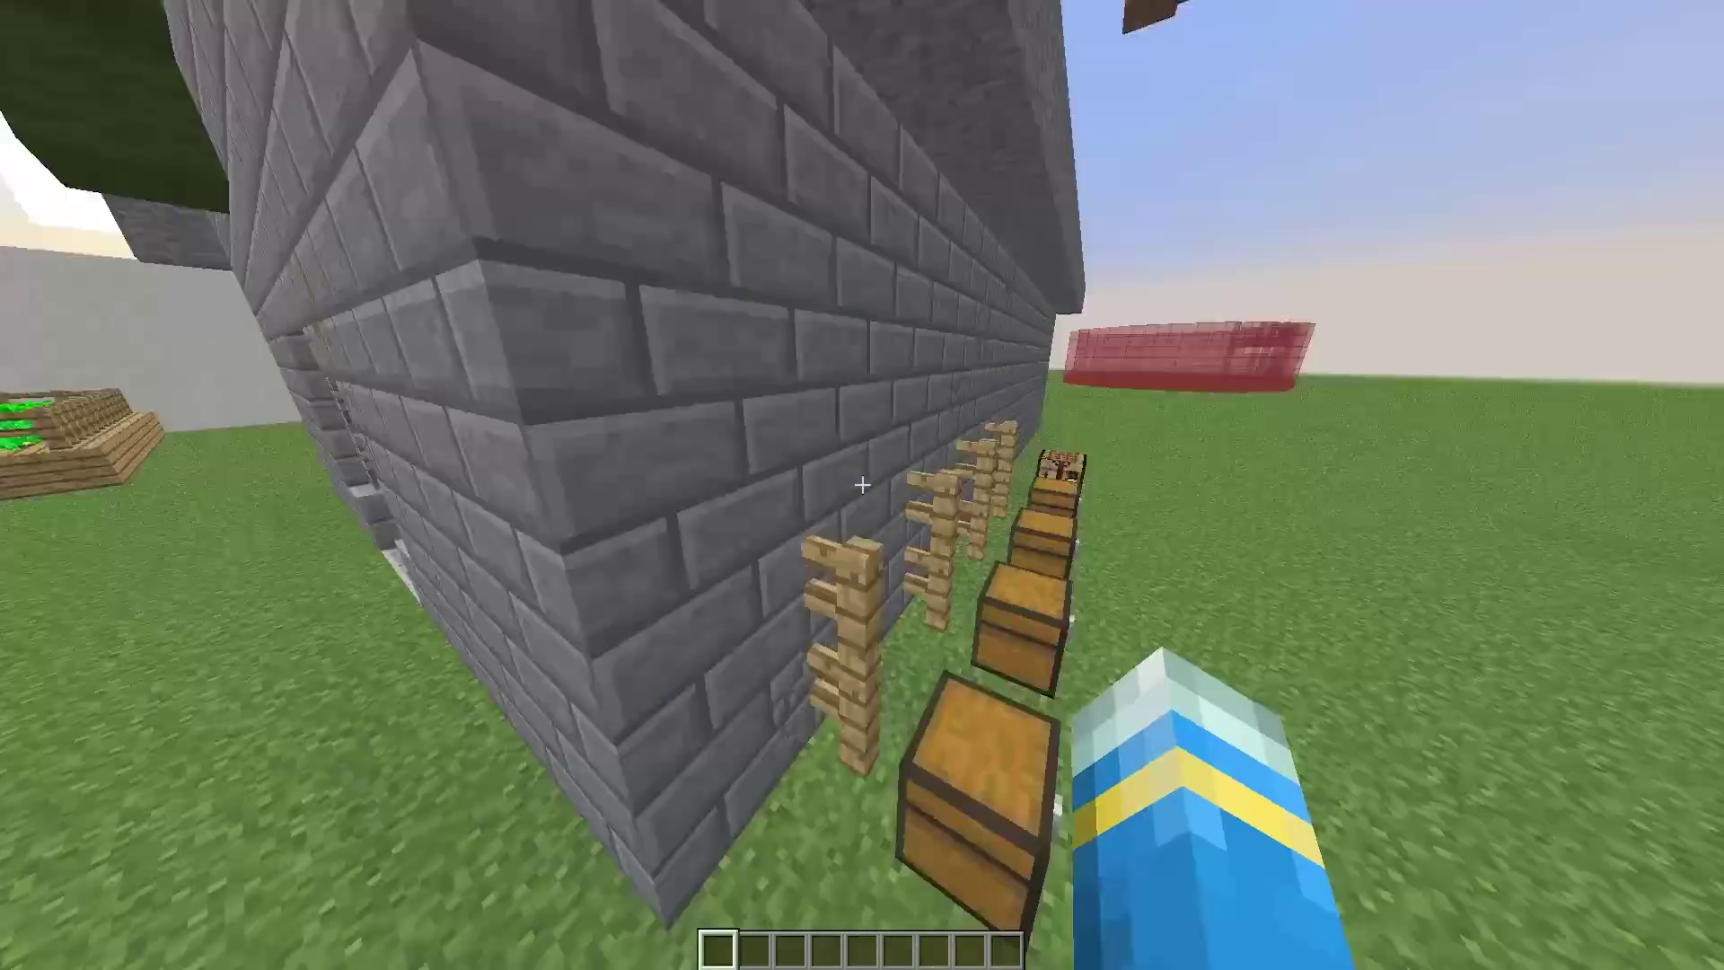
key("w")
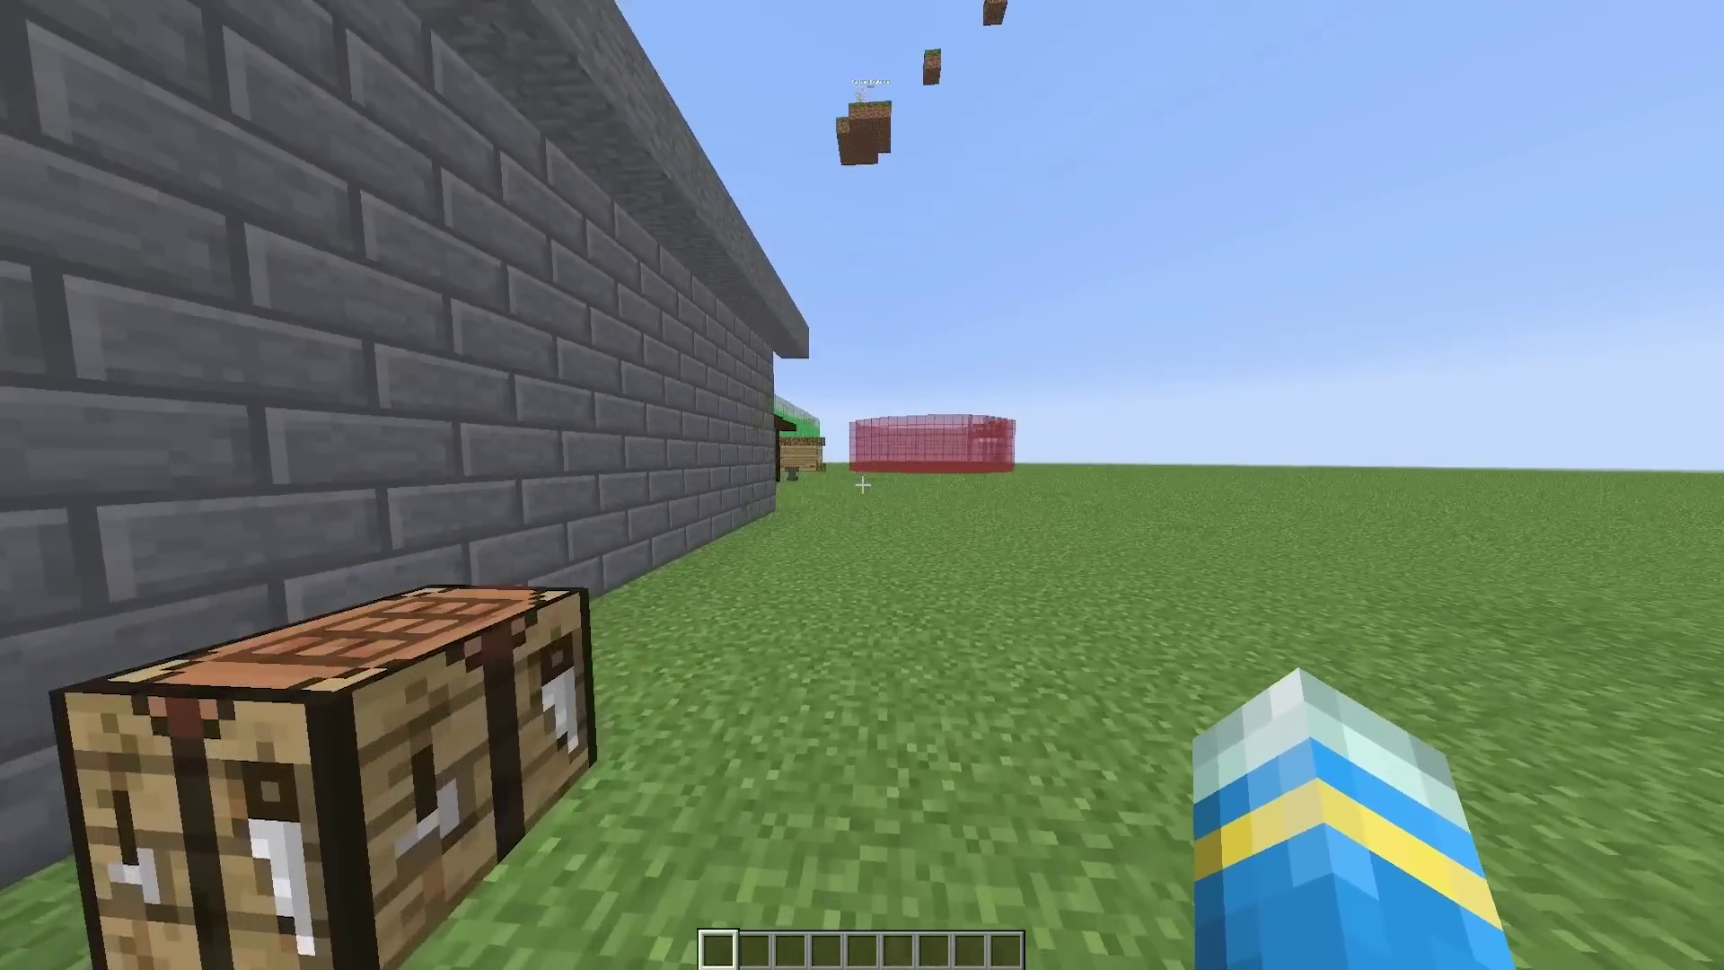
key("w")
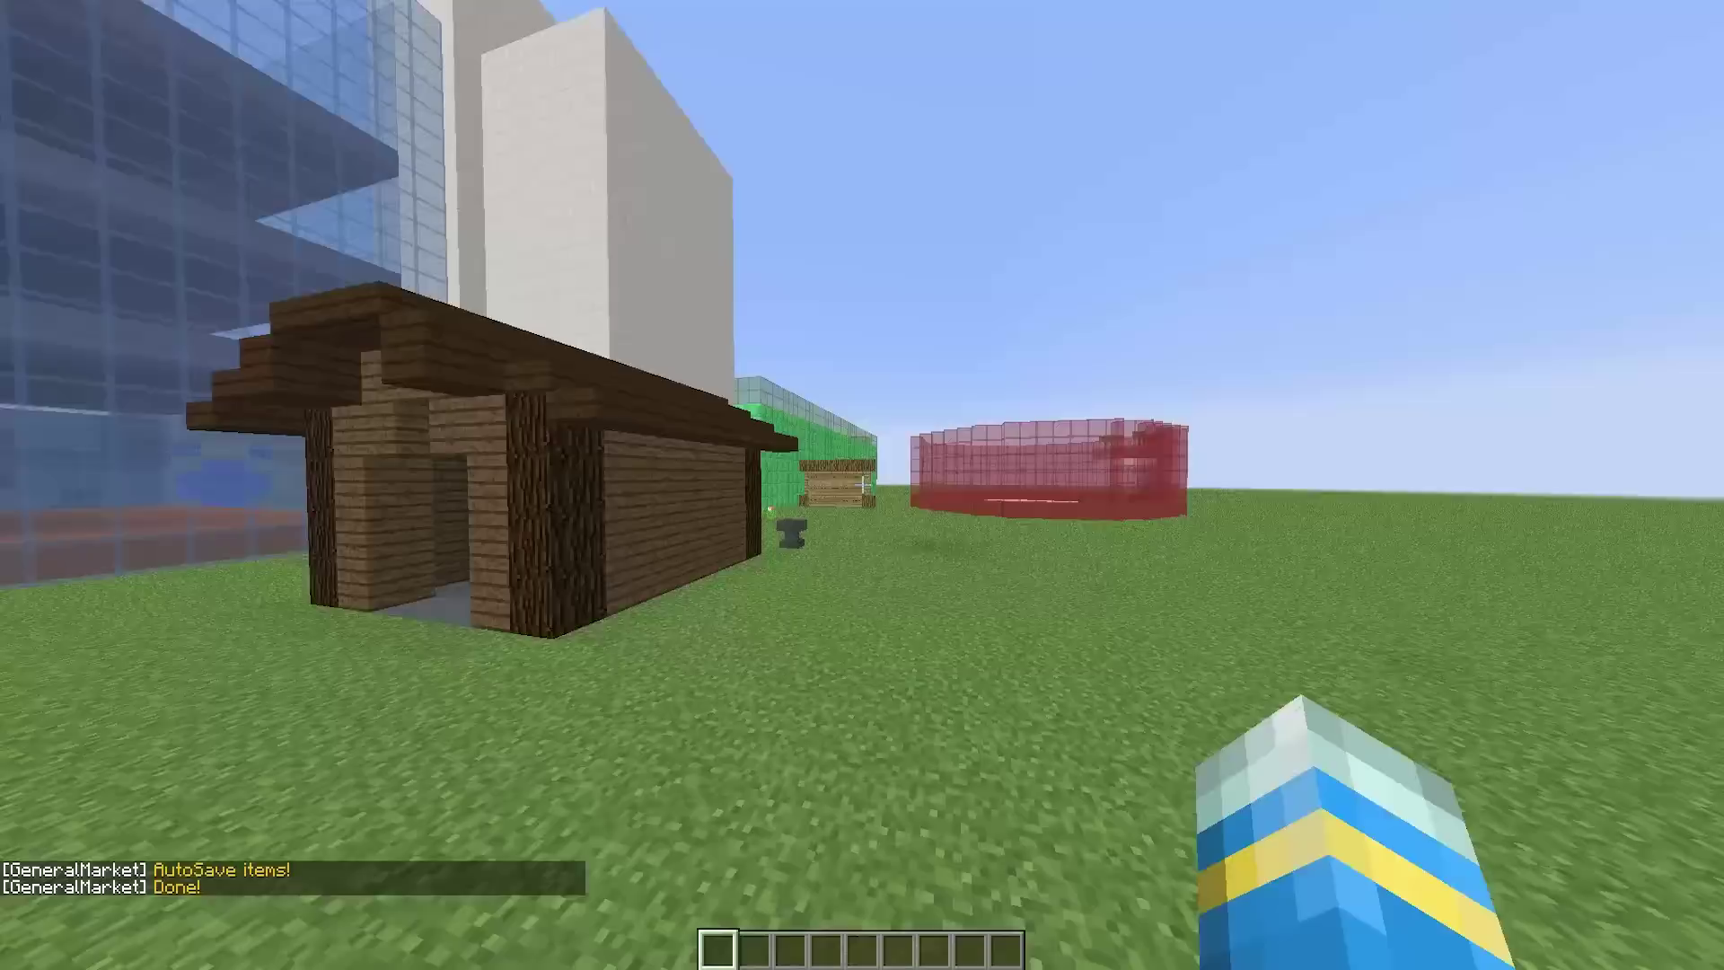
key("w")
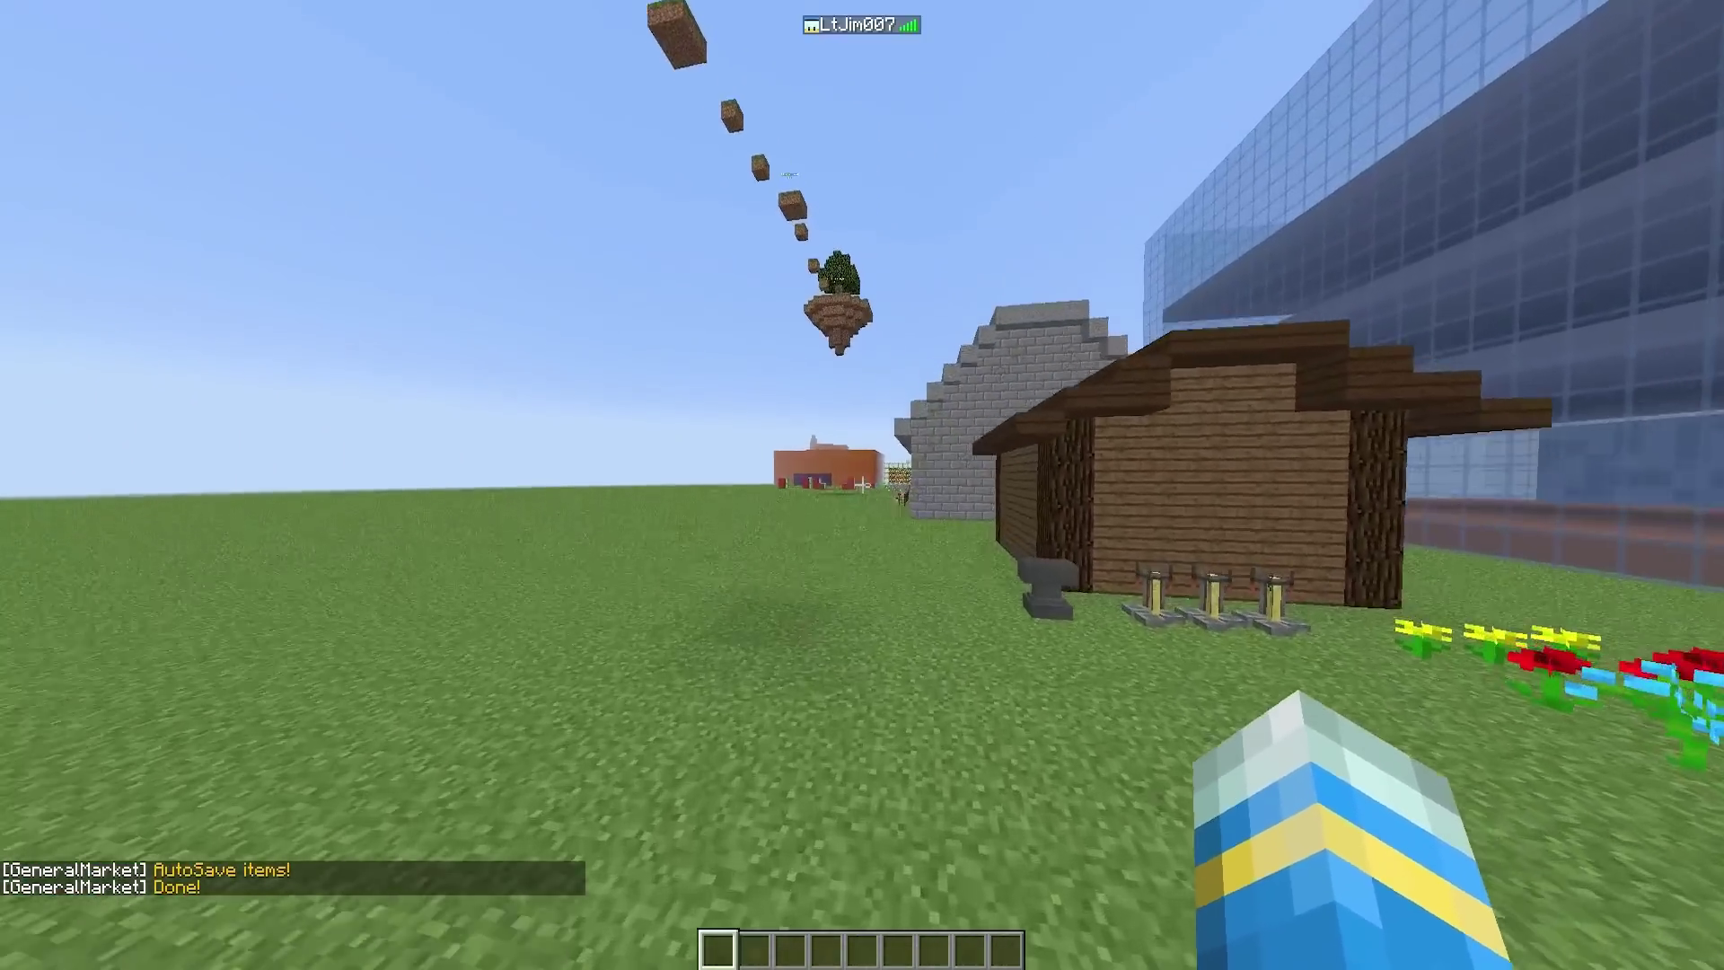
Show page 2 of ml help, then start entering the /ml redstone commands
key("slash")
type("ml he")
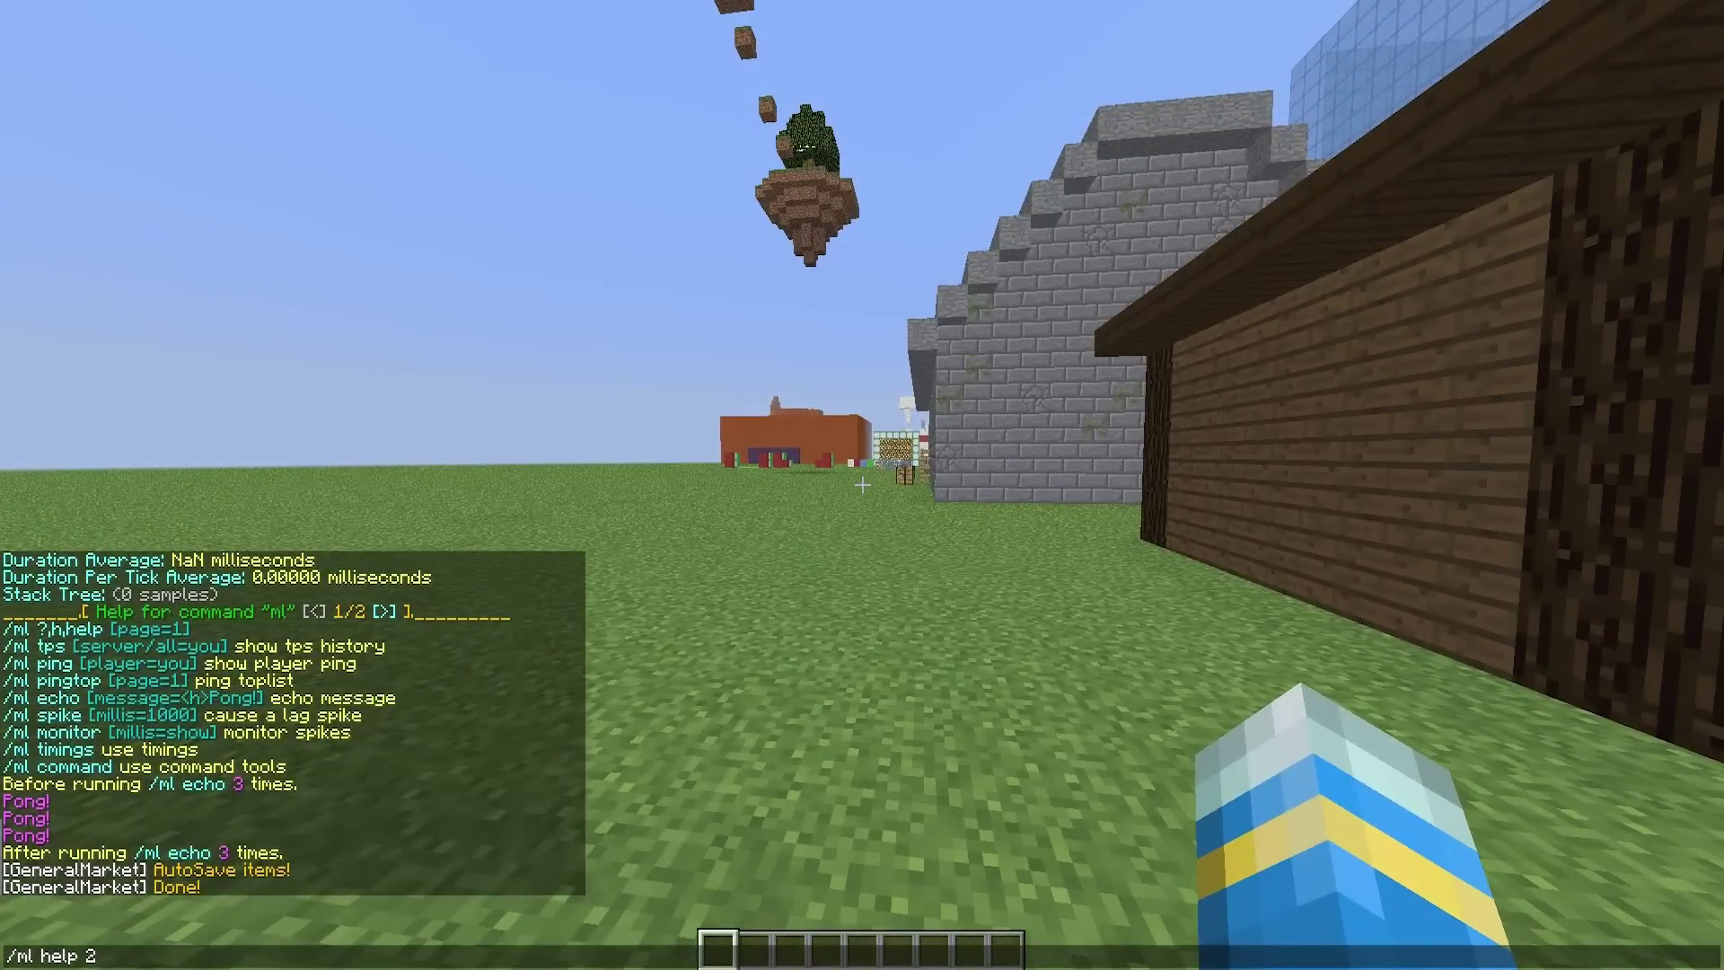
type("lp 2")
key("Return")
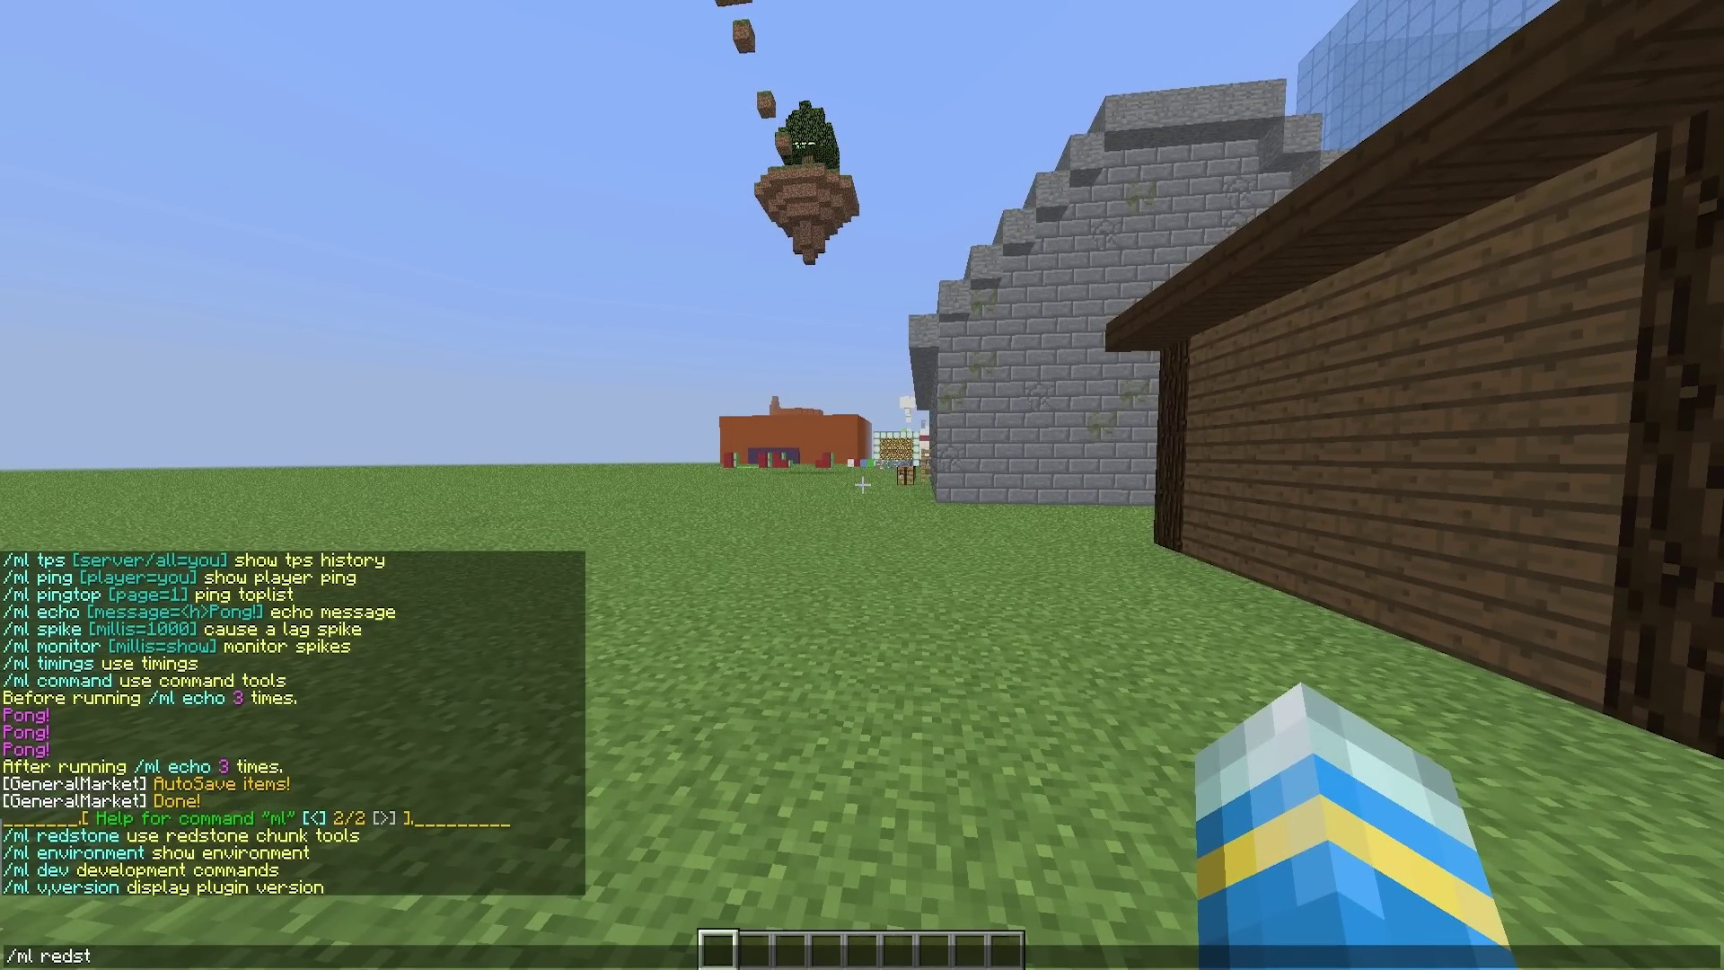
key("slash")
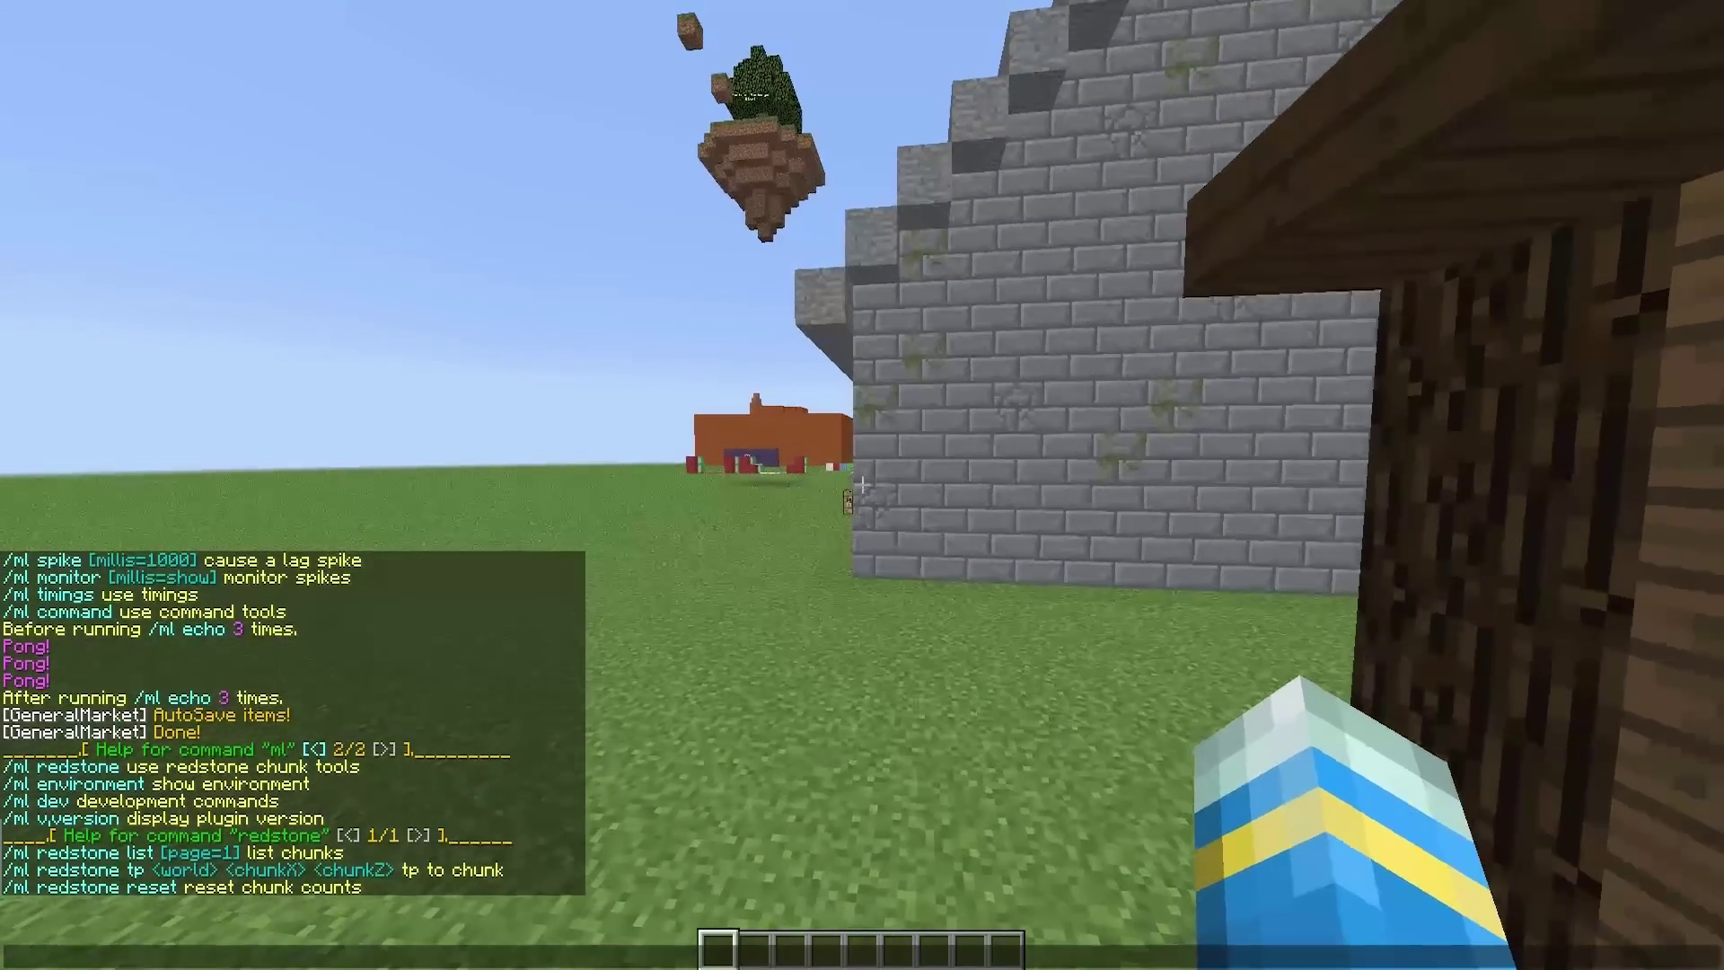
type("ml redstone")
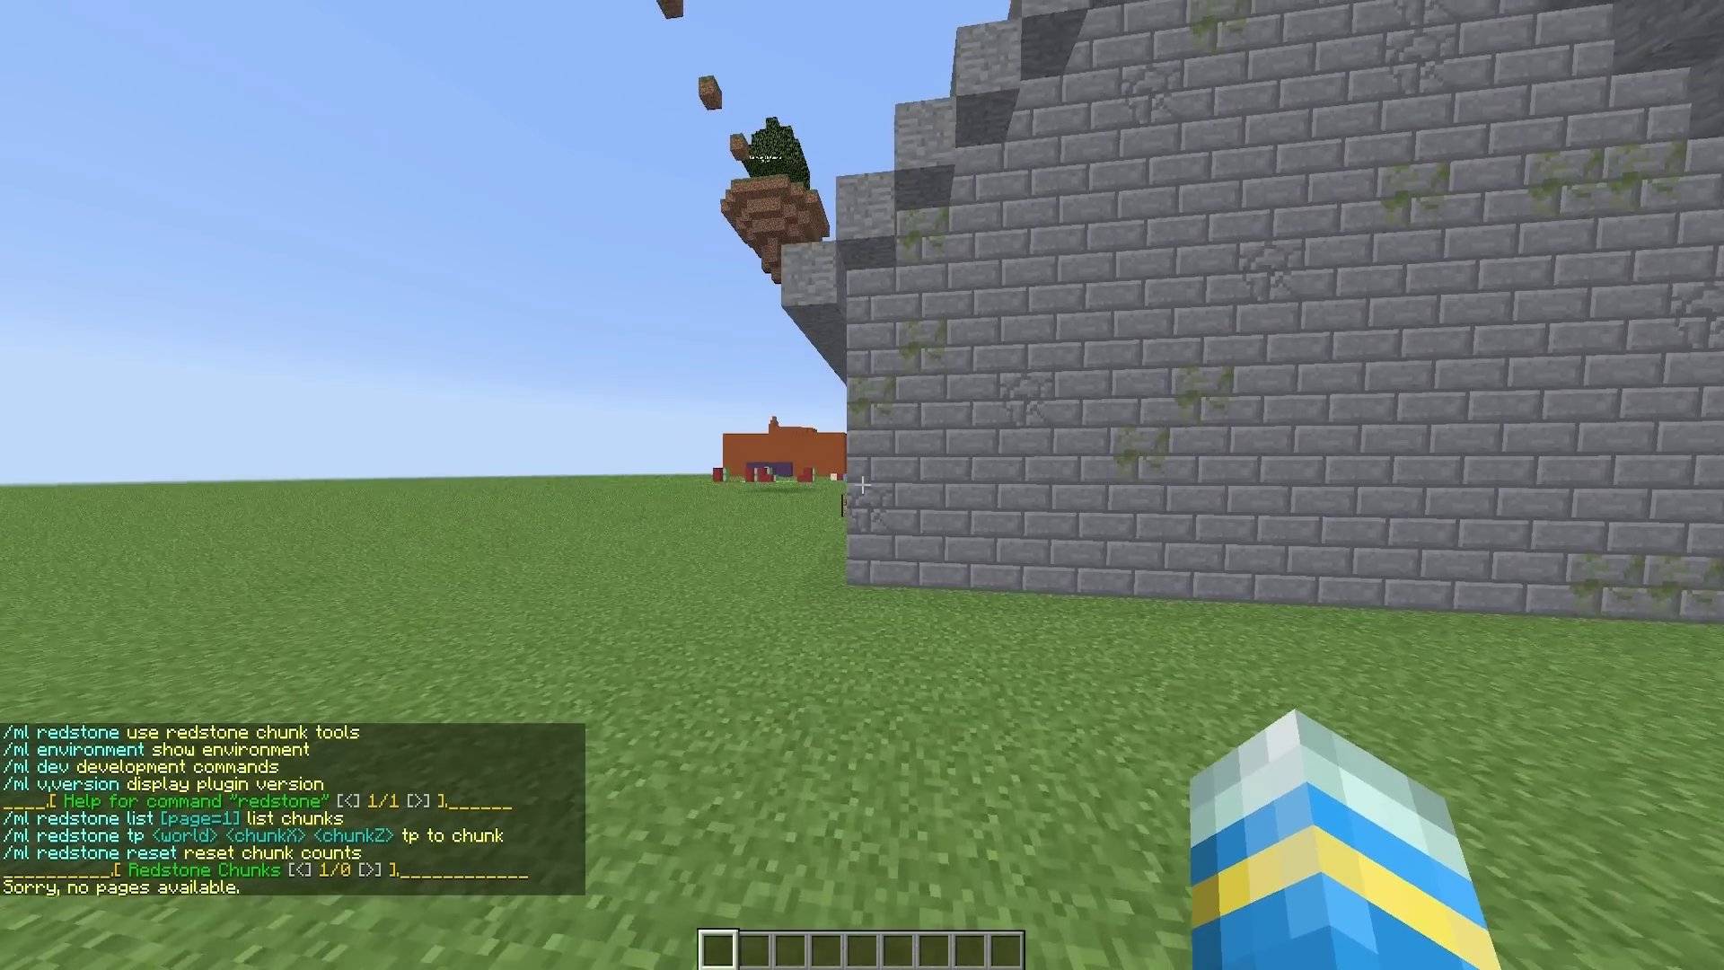
type("w")
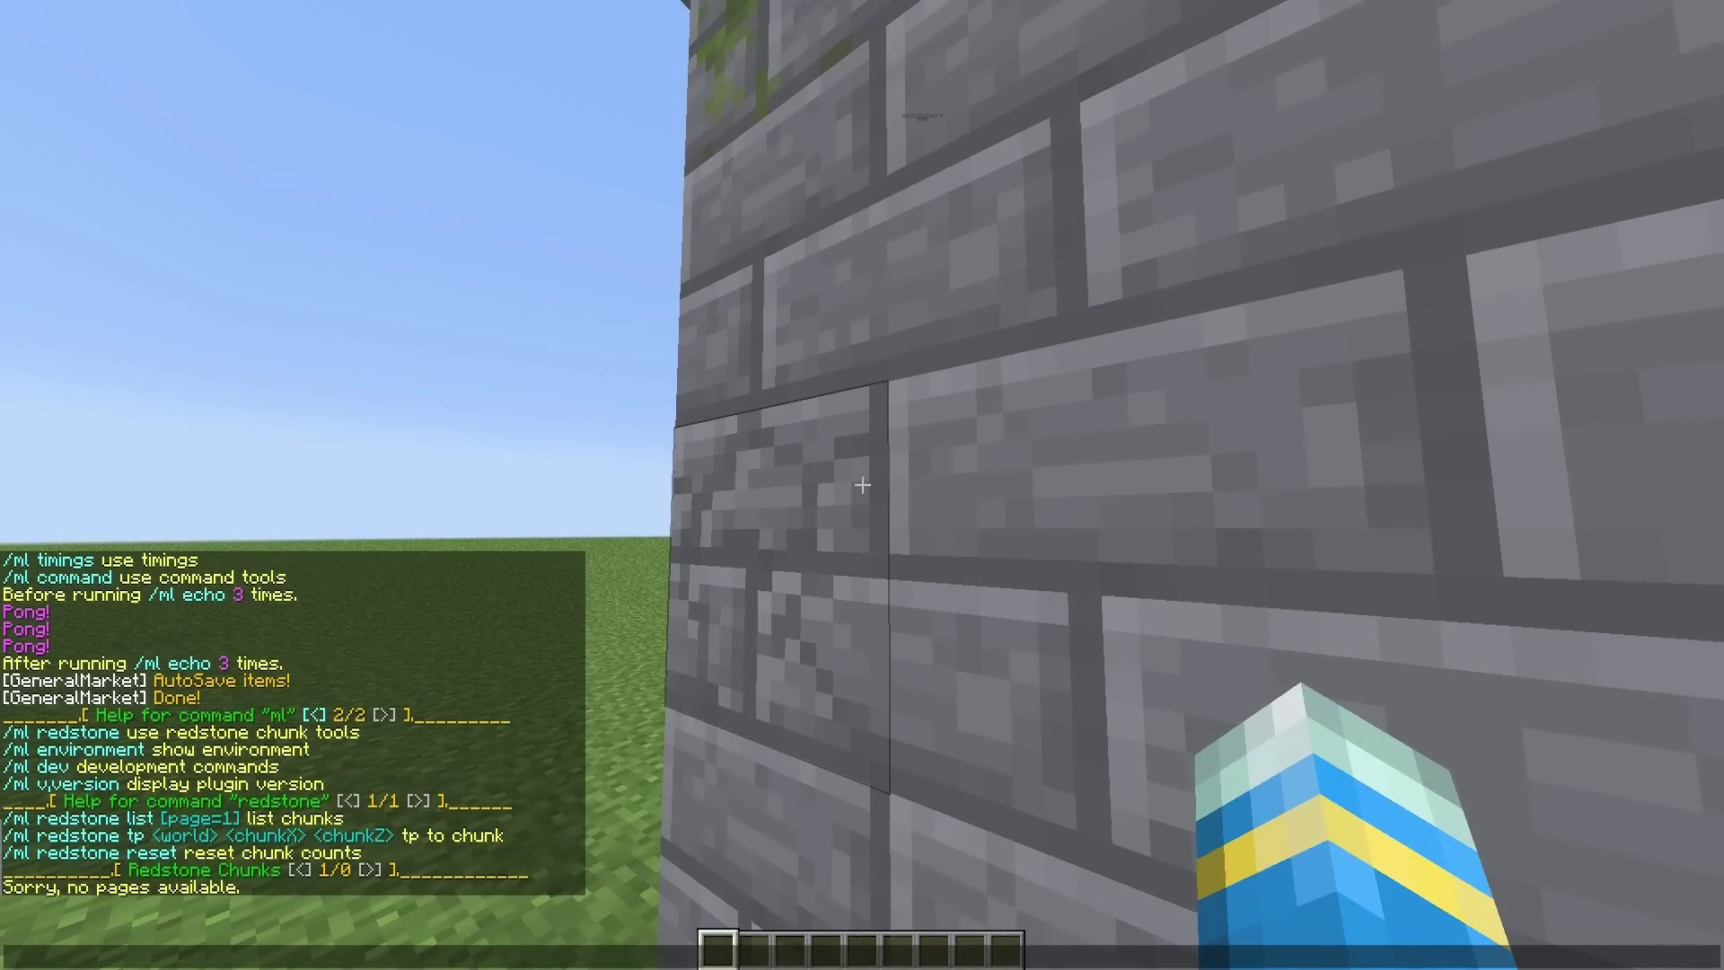
type("w")
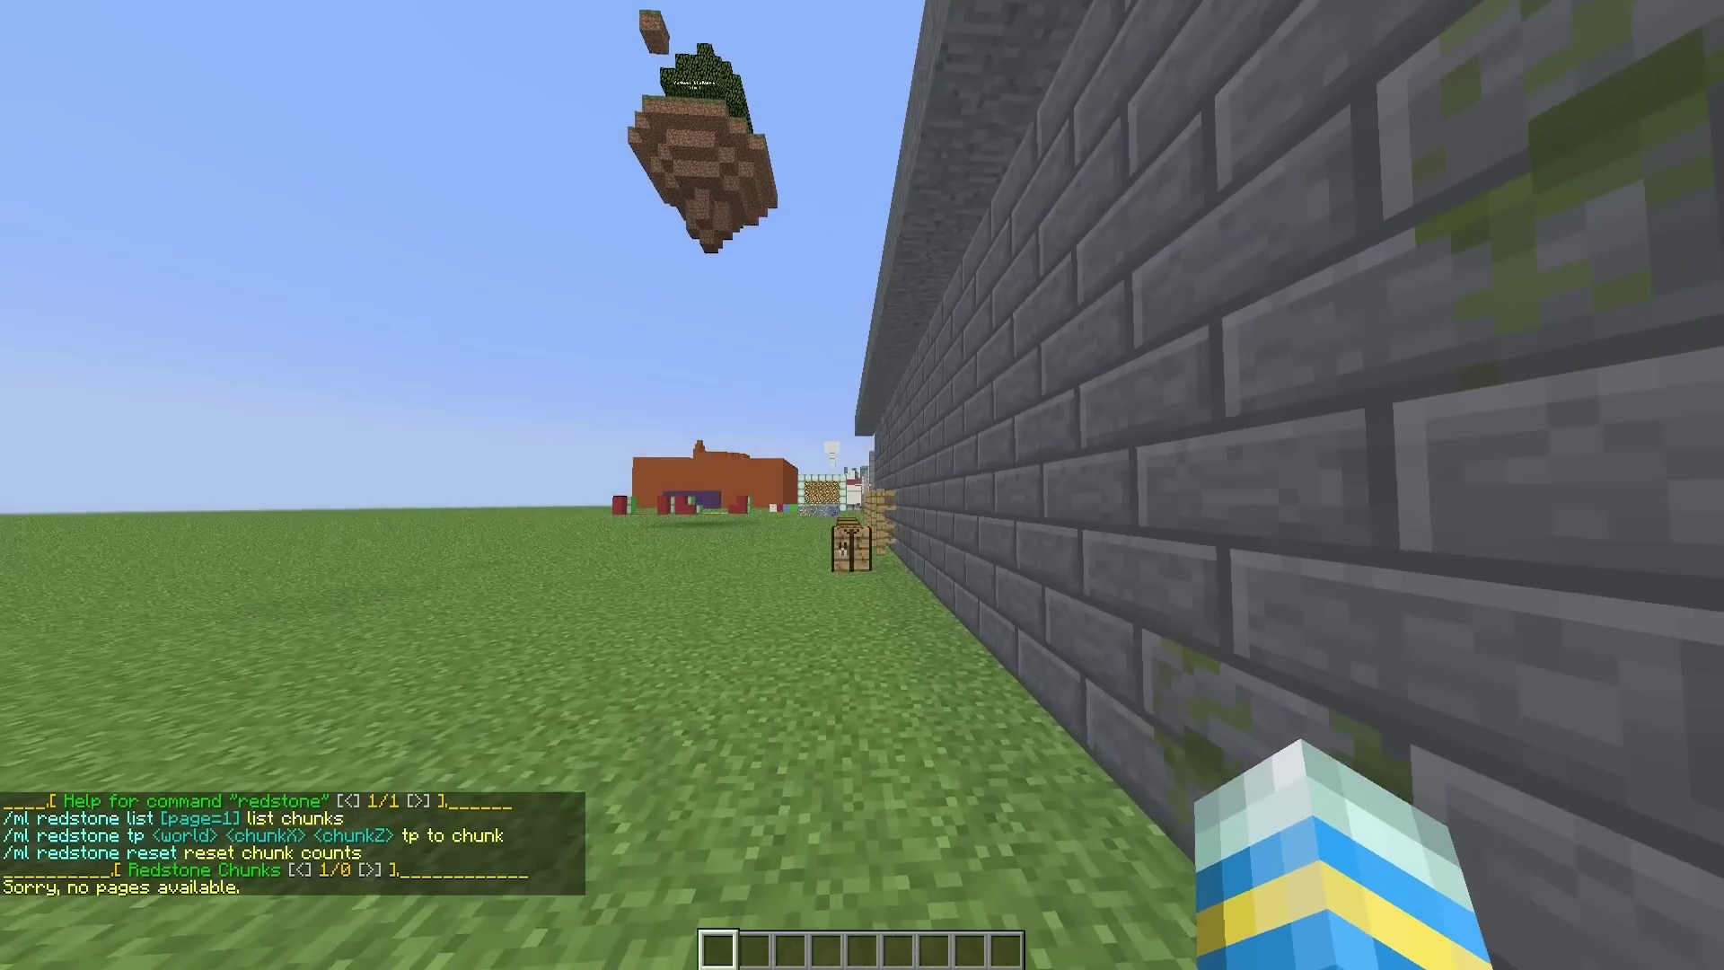
Close chat and walk past the crafting tables onto the stone stairs
key("Escape")
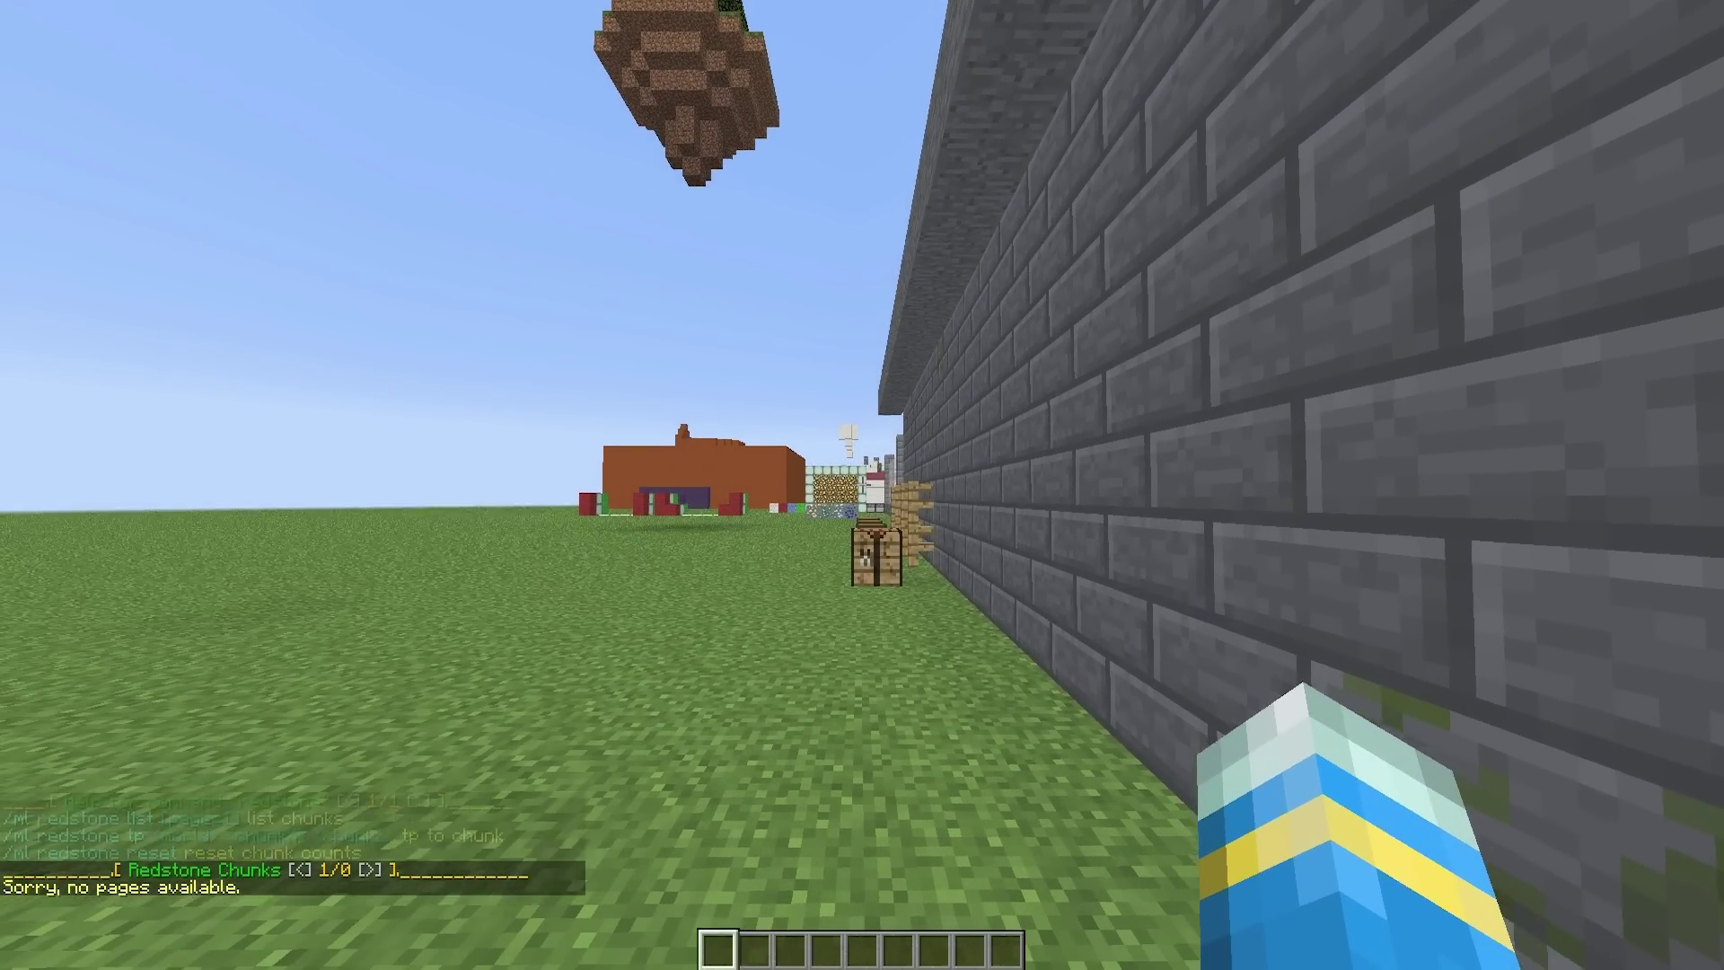
key("w")
key("w")
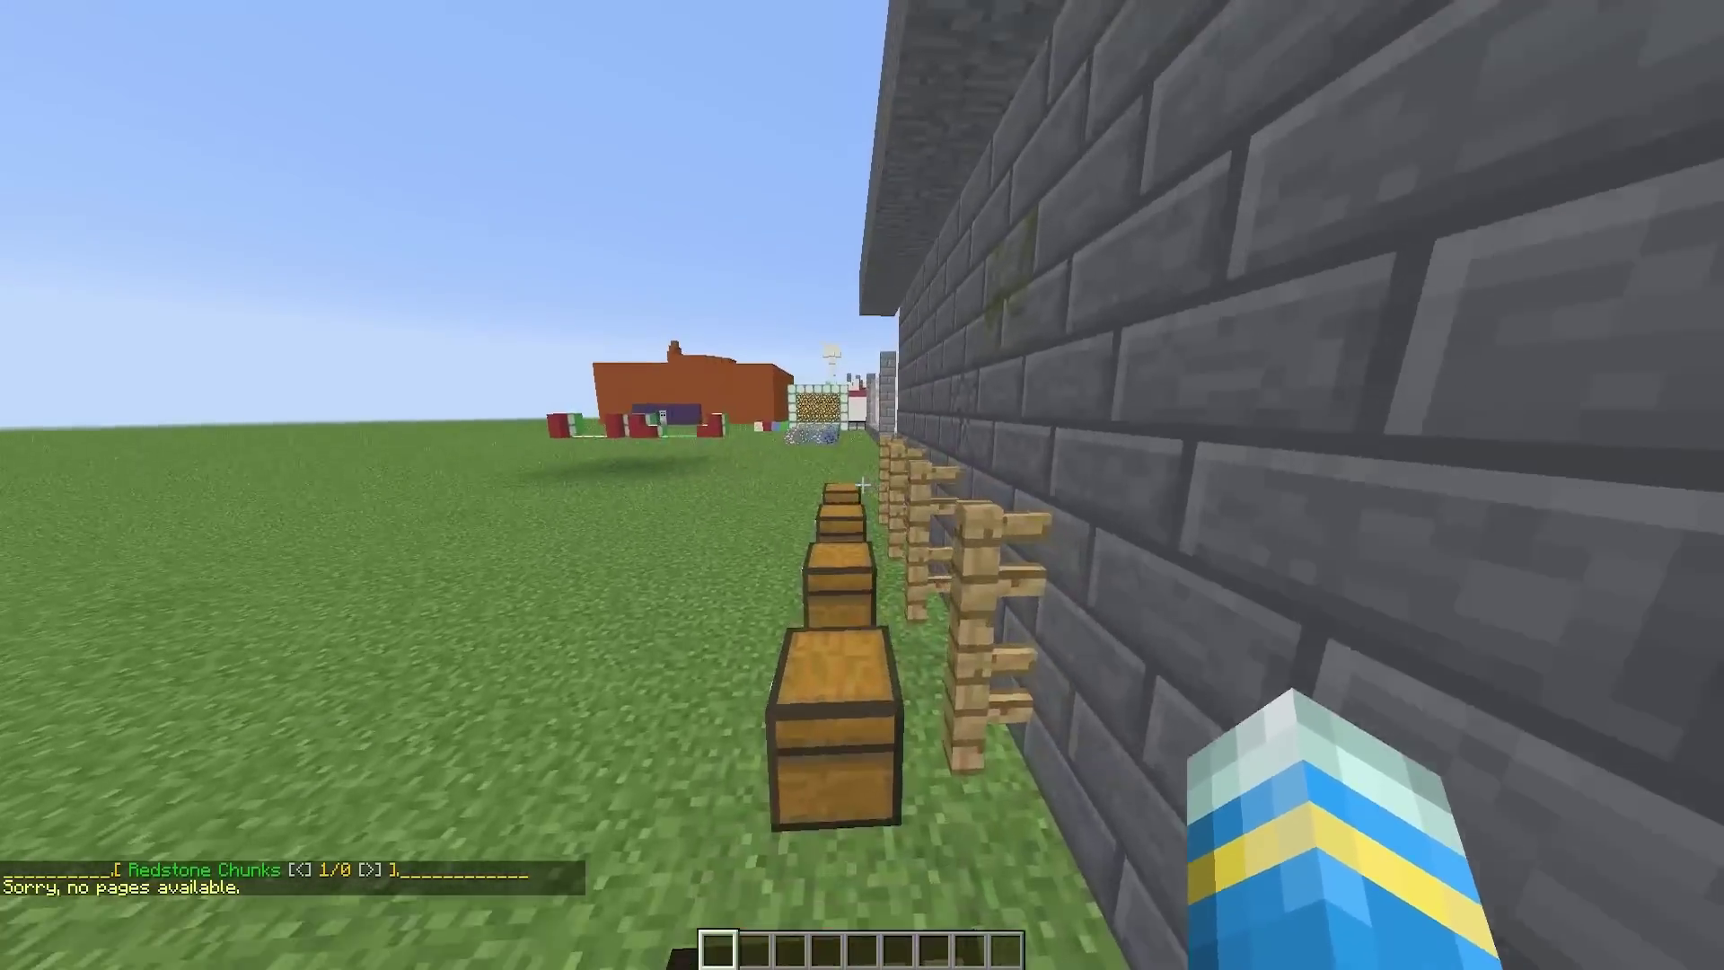
key("w")
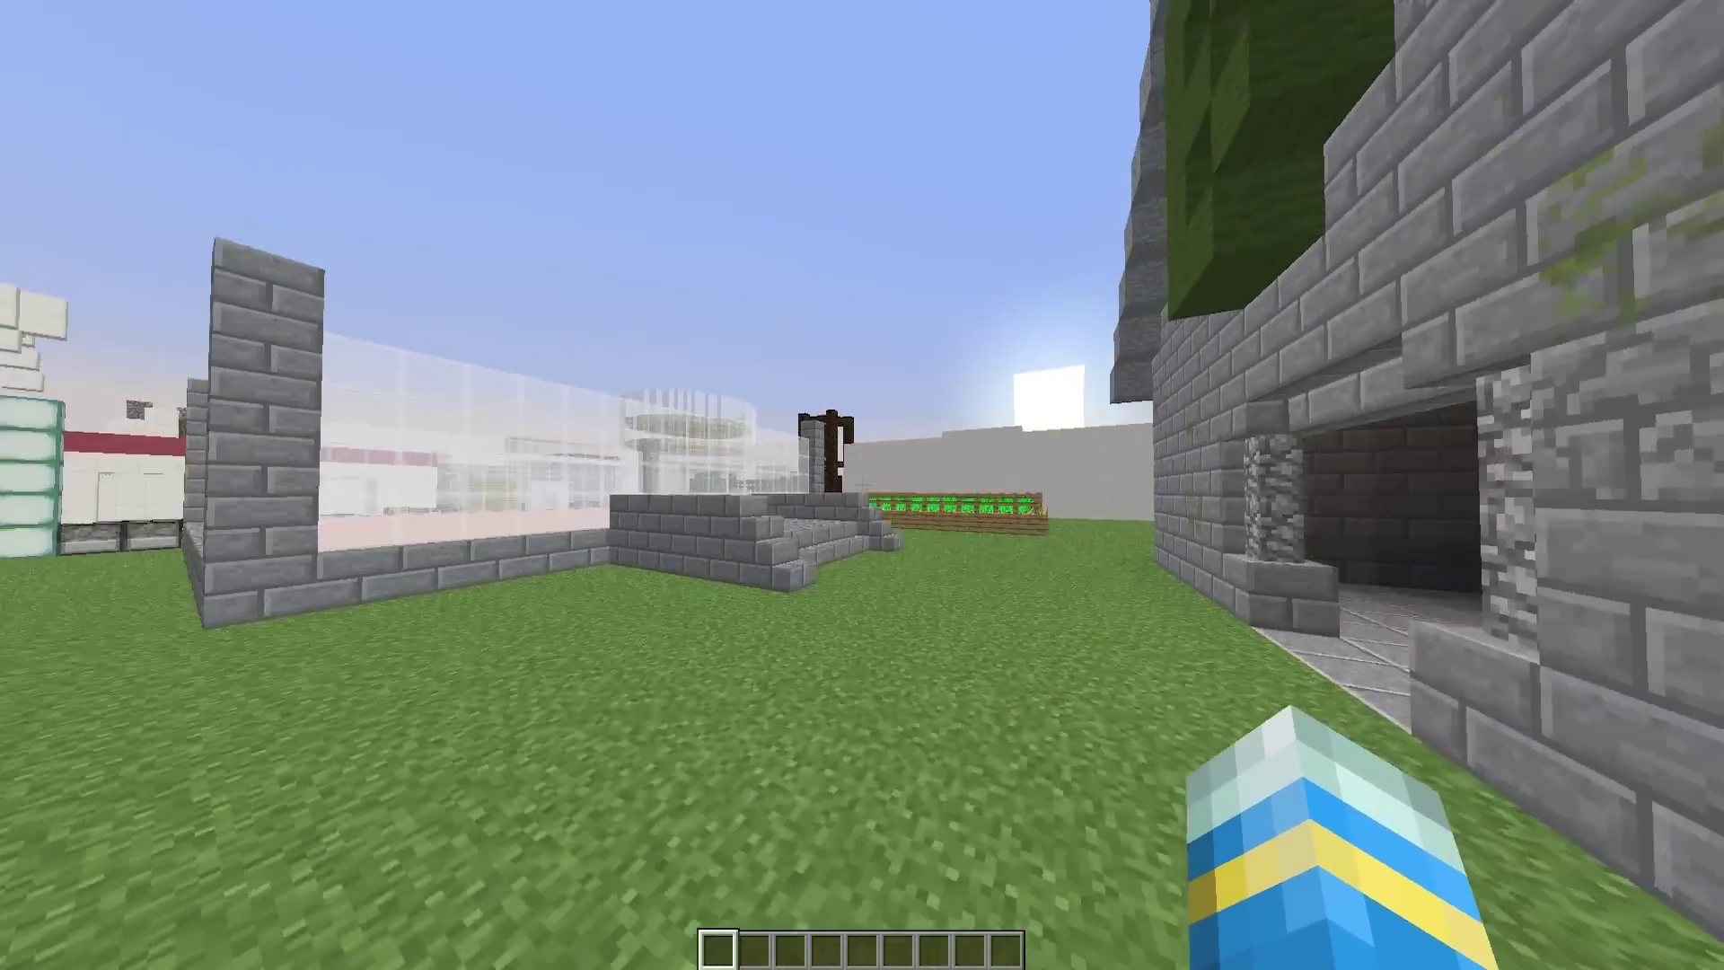
key("w")
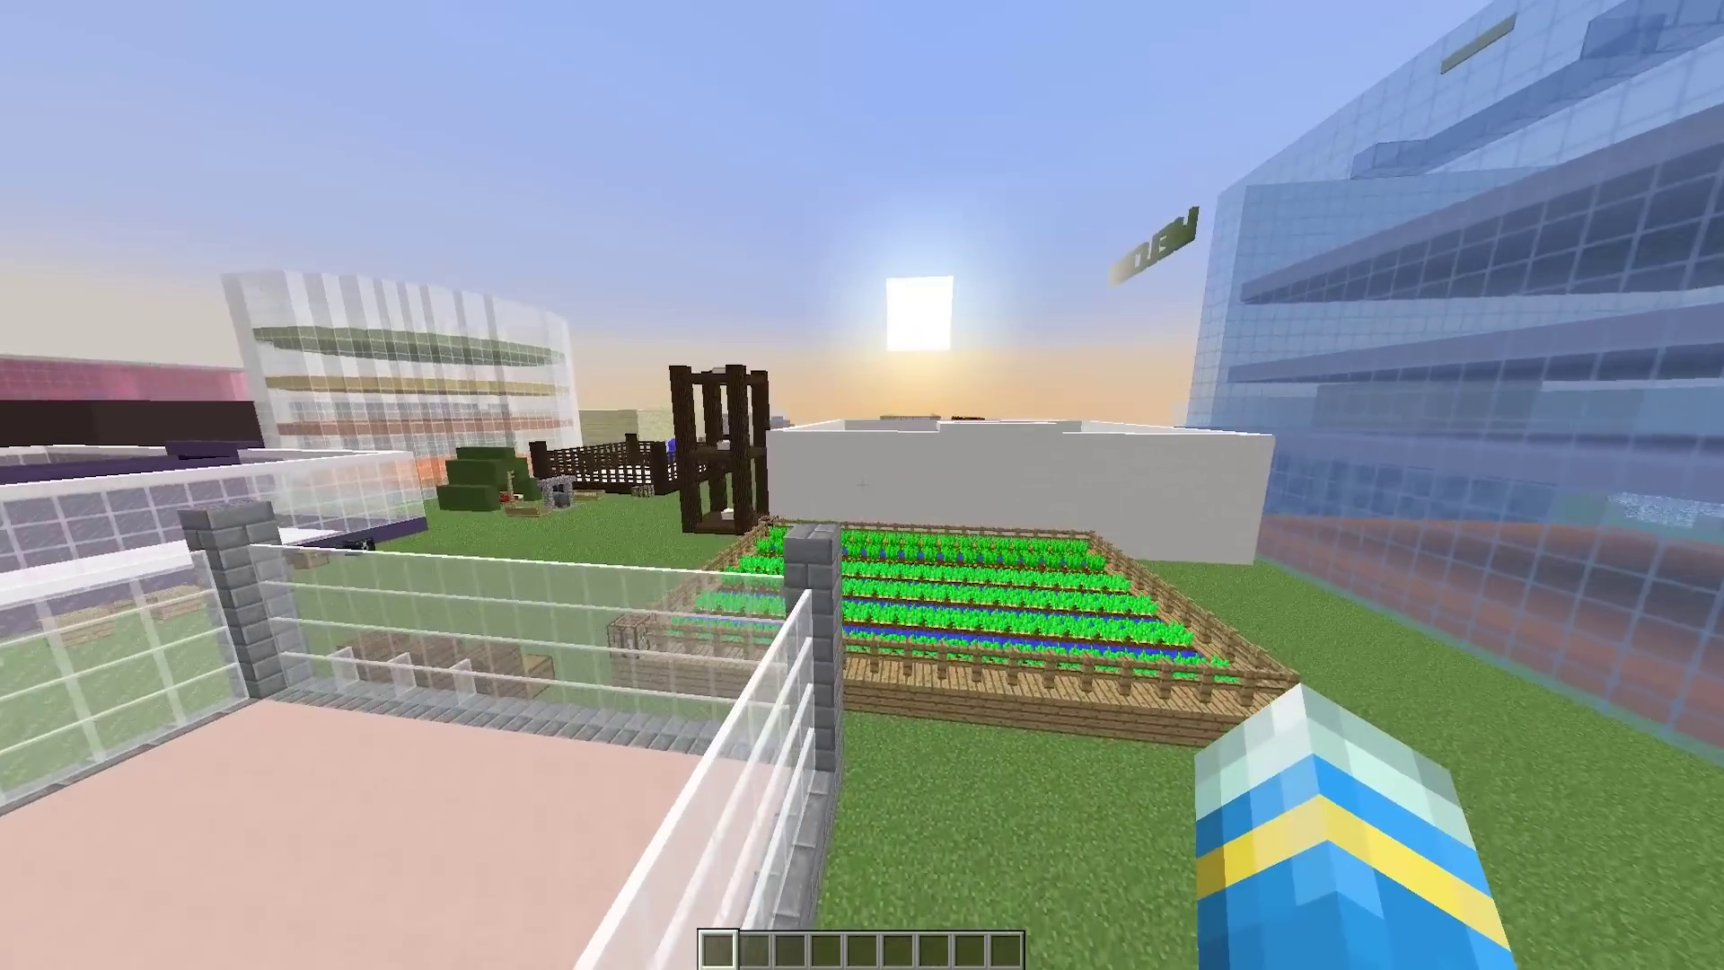
key("w")
key("w")
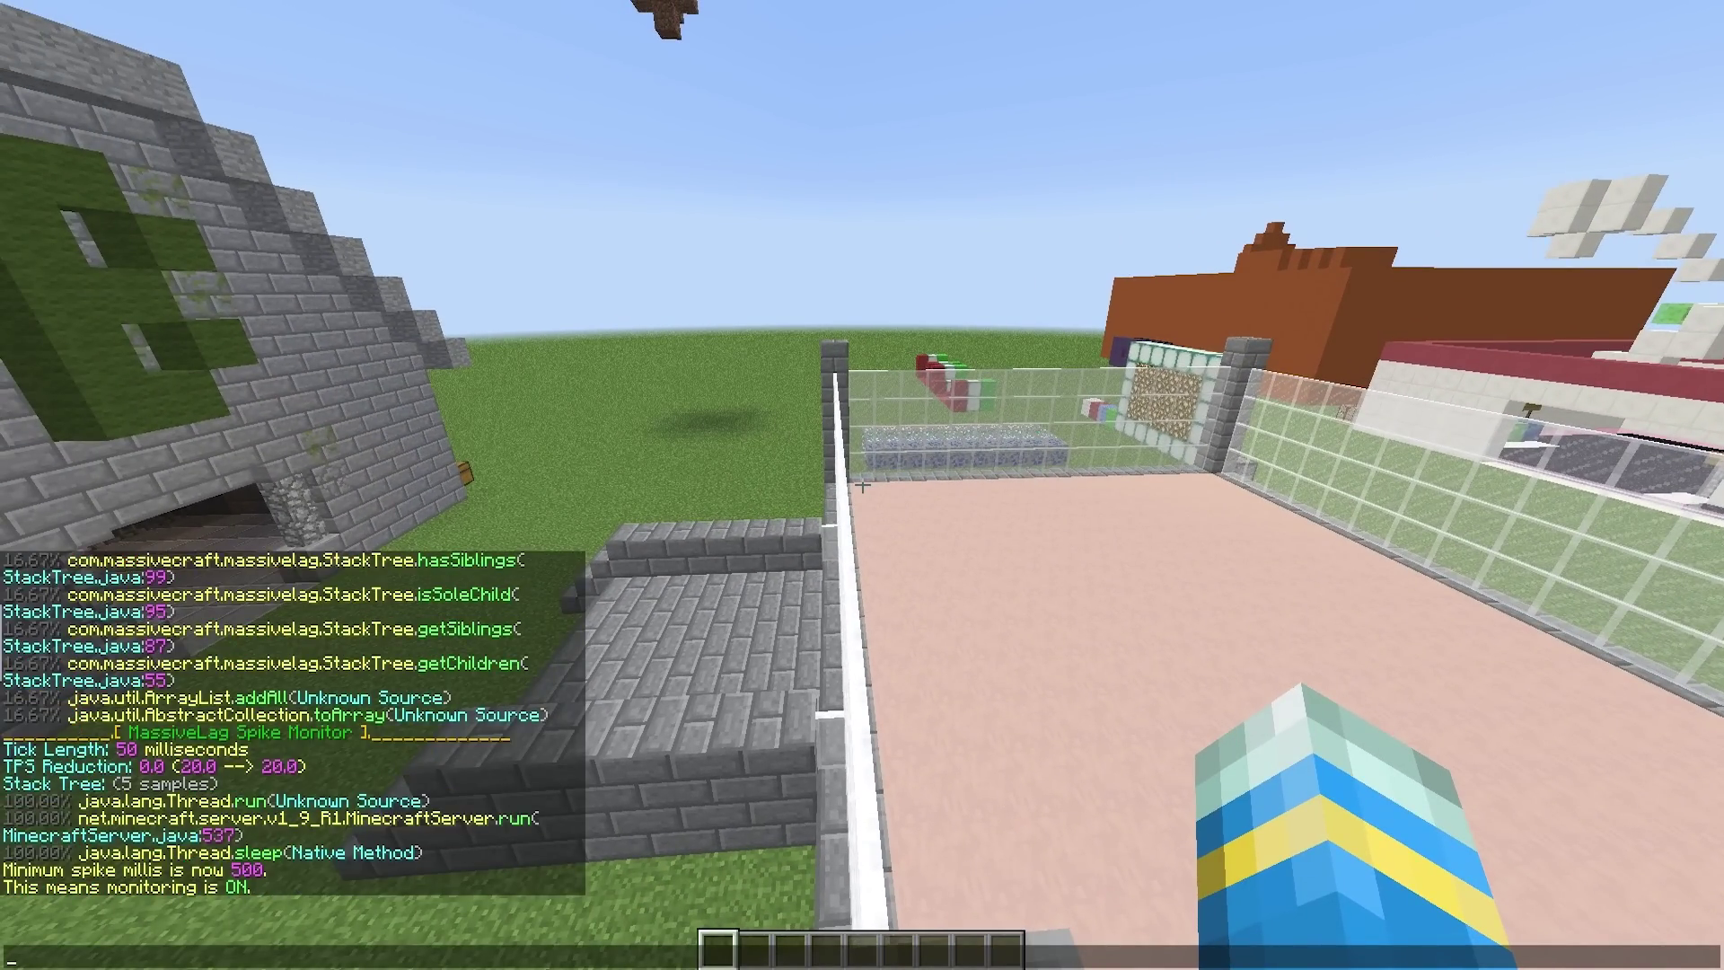
Move along the glowstone wall and across the coloured block path to the ore platform
key("w")
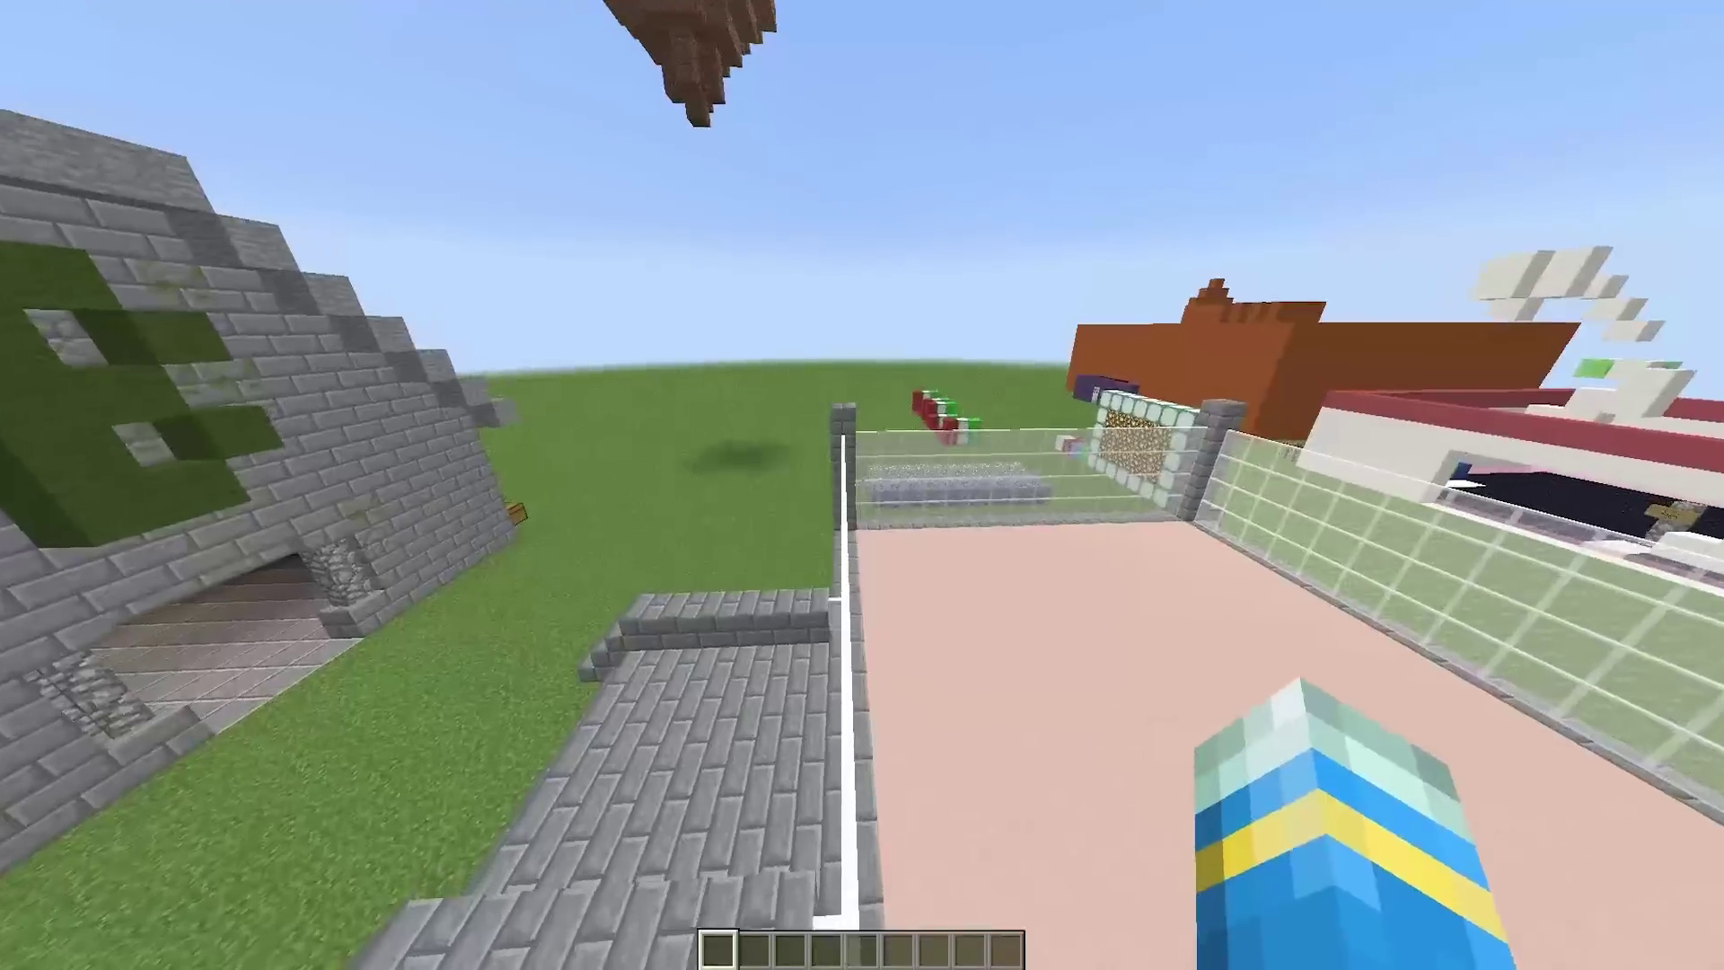
key("w")
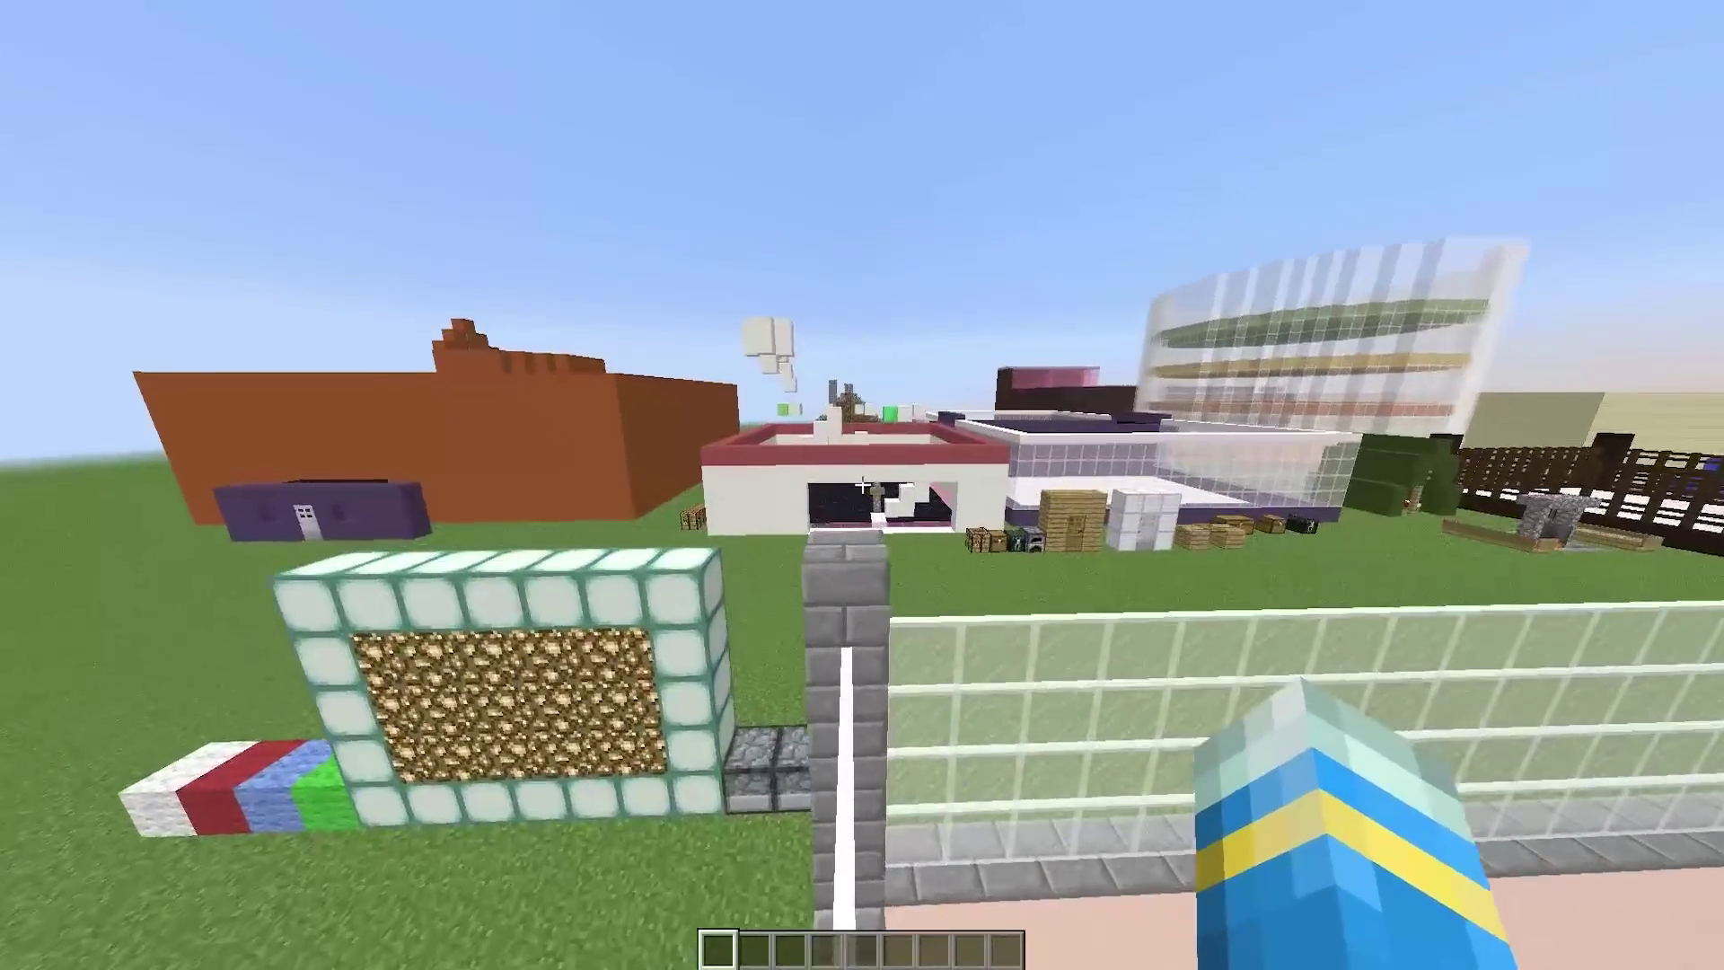
key("w")
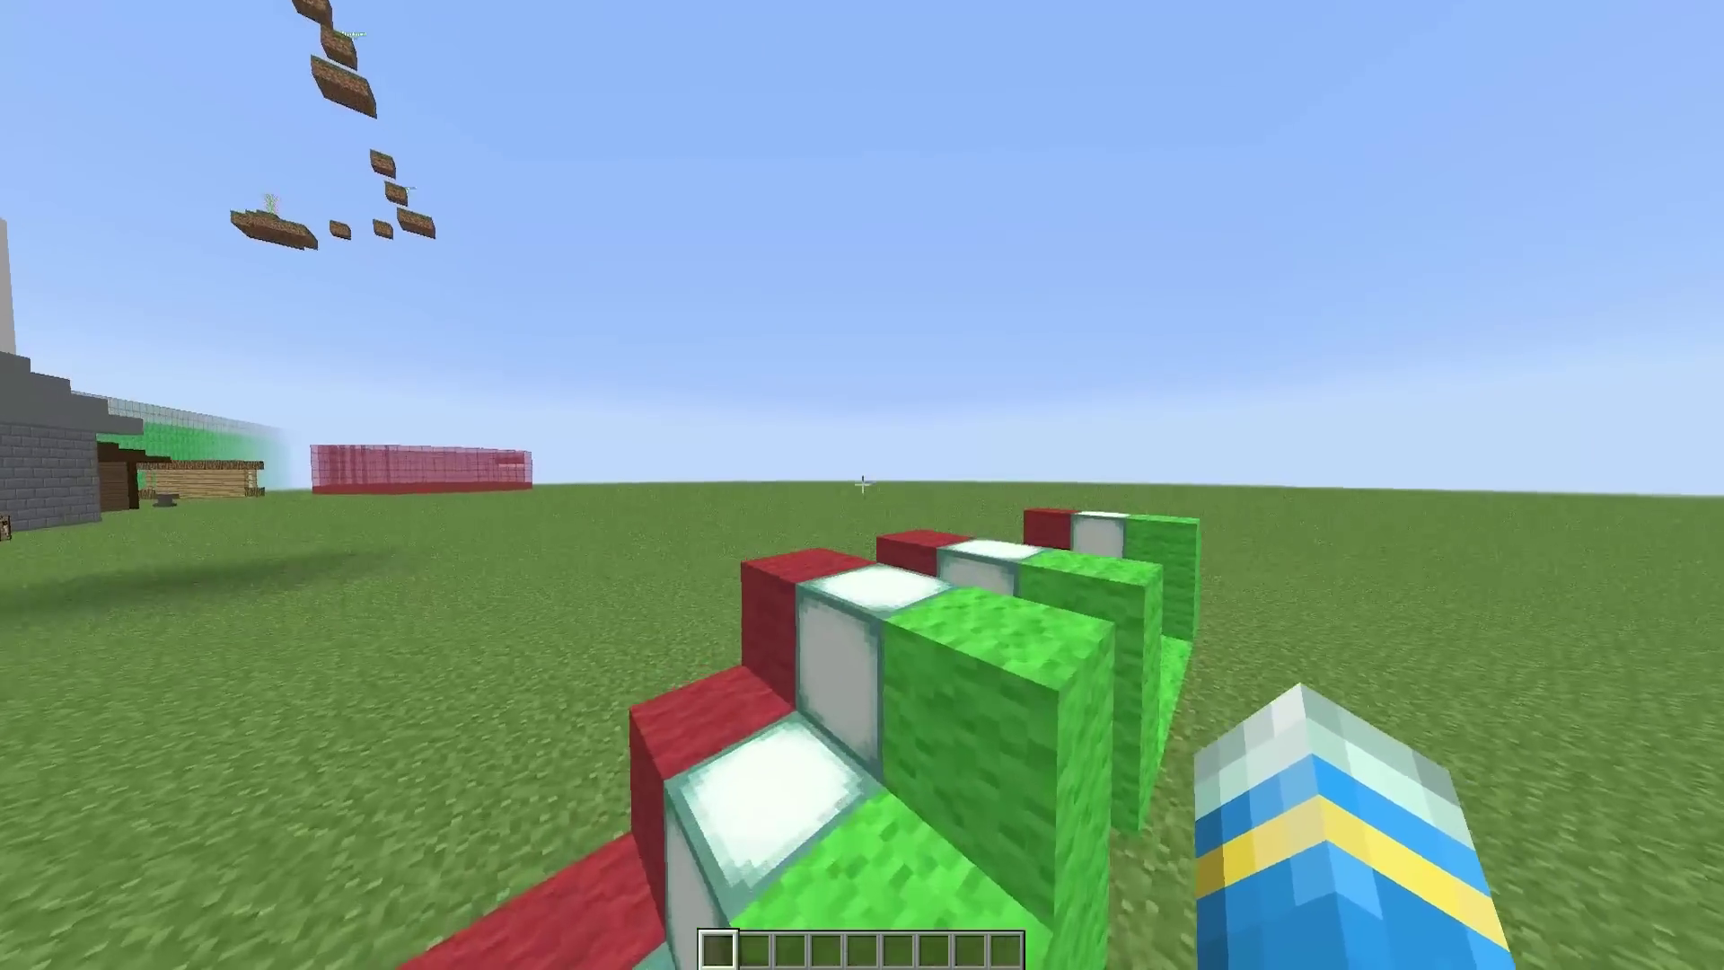
key("w")
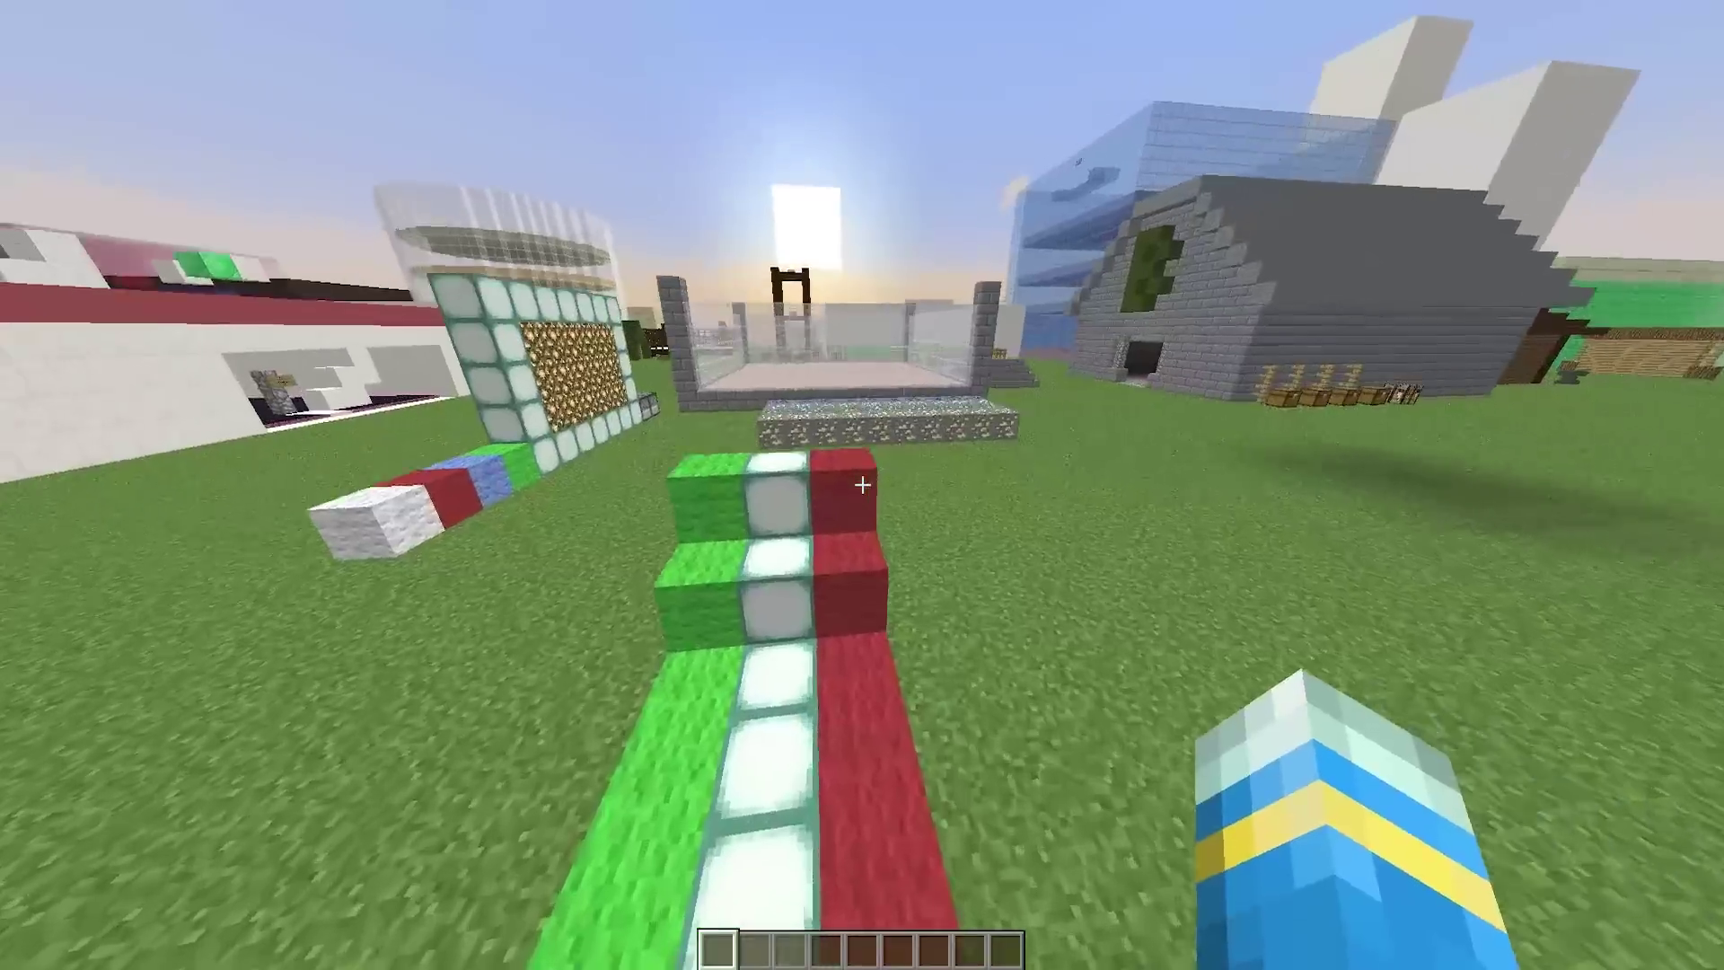
key("w")
key("w")
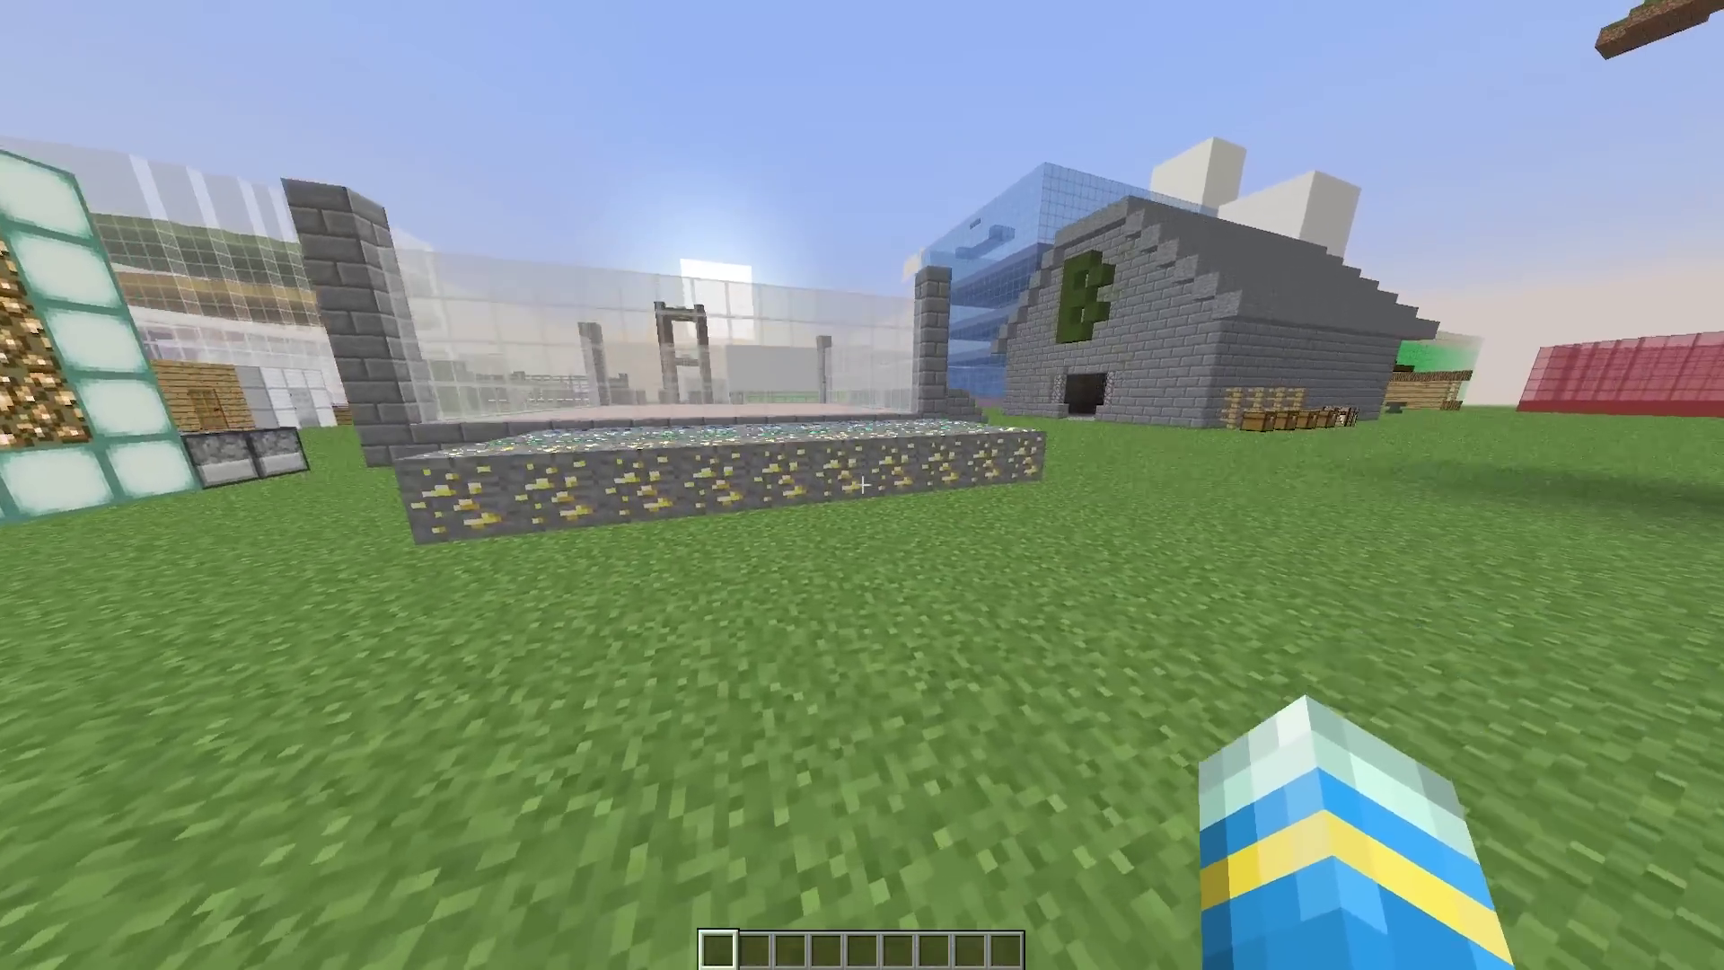
key("w")
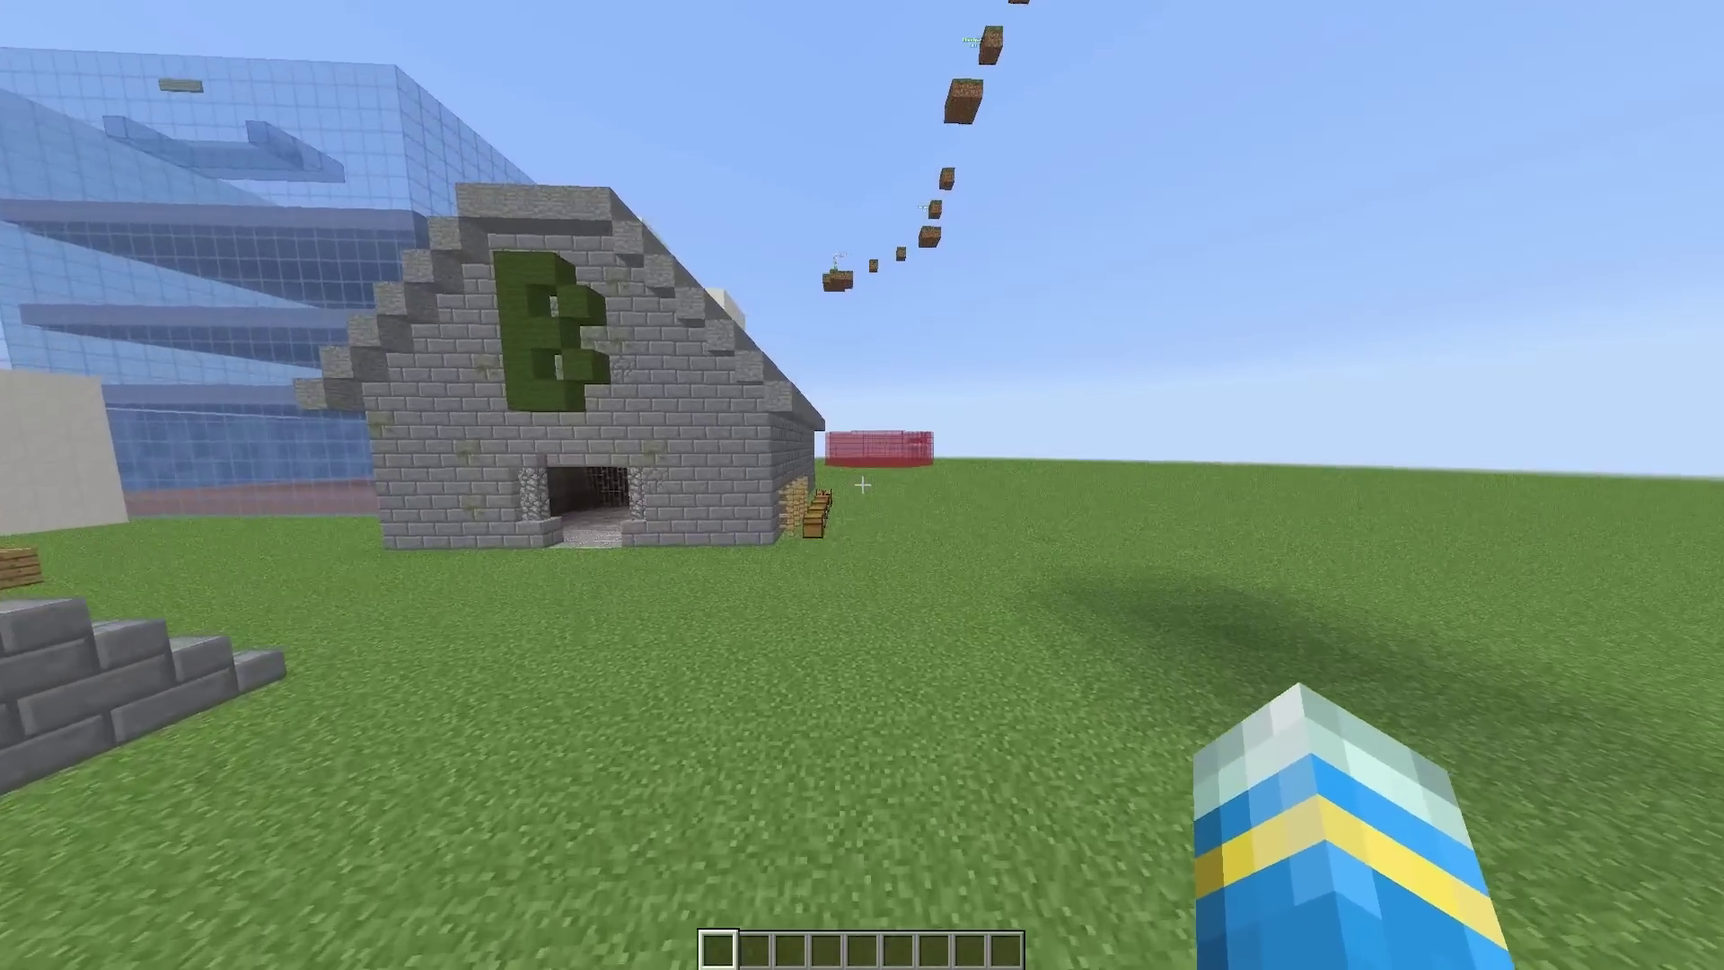